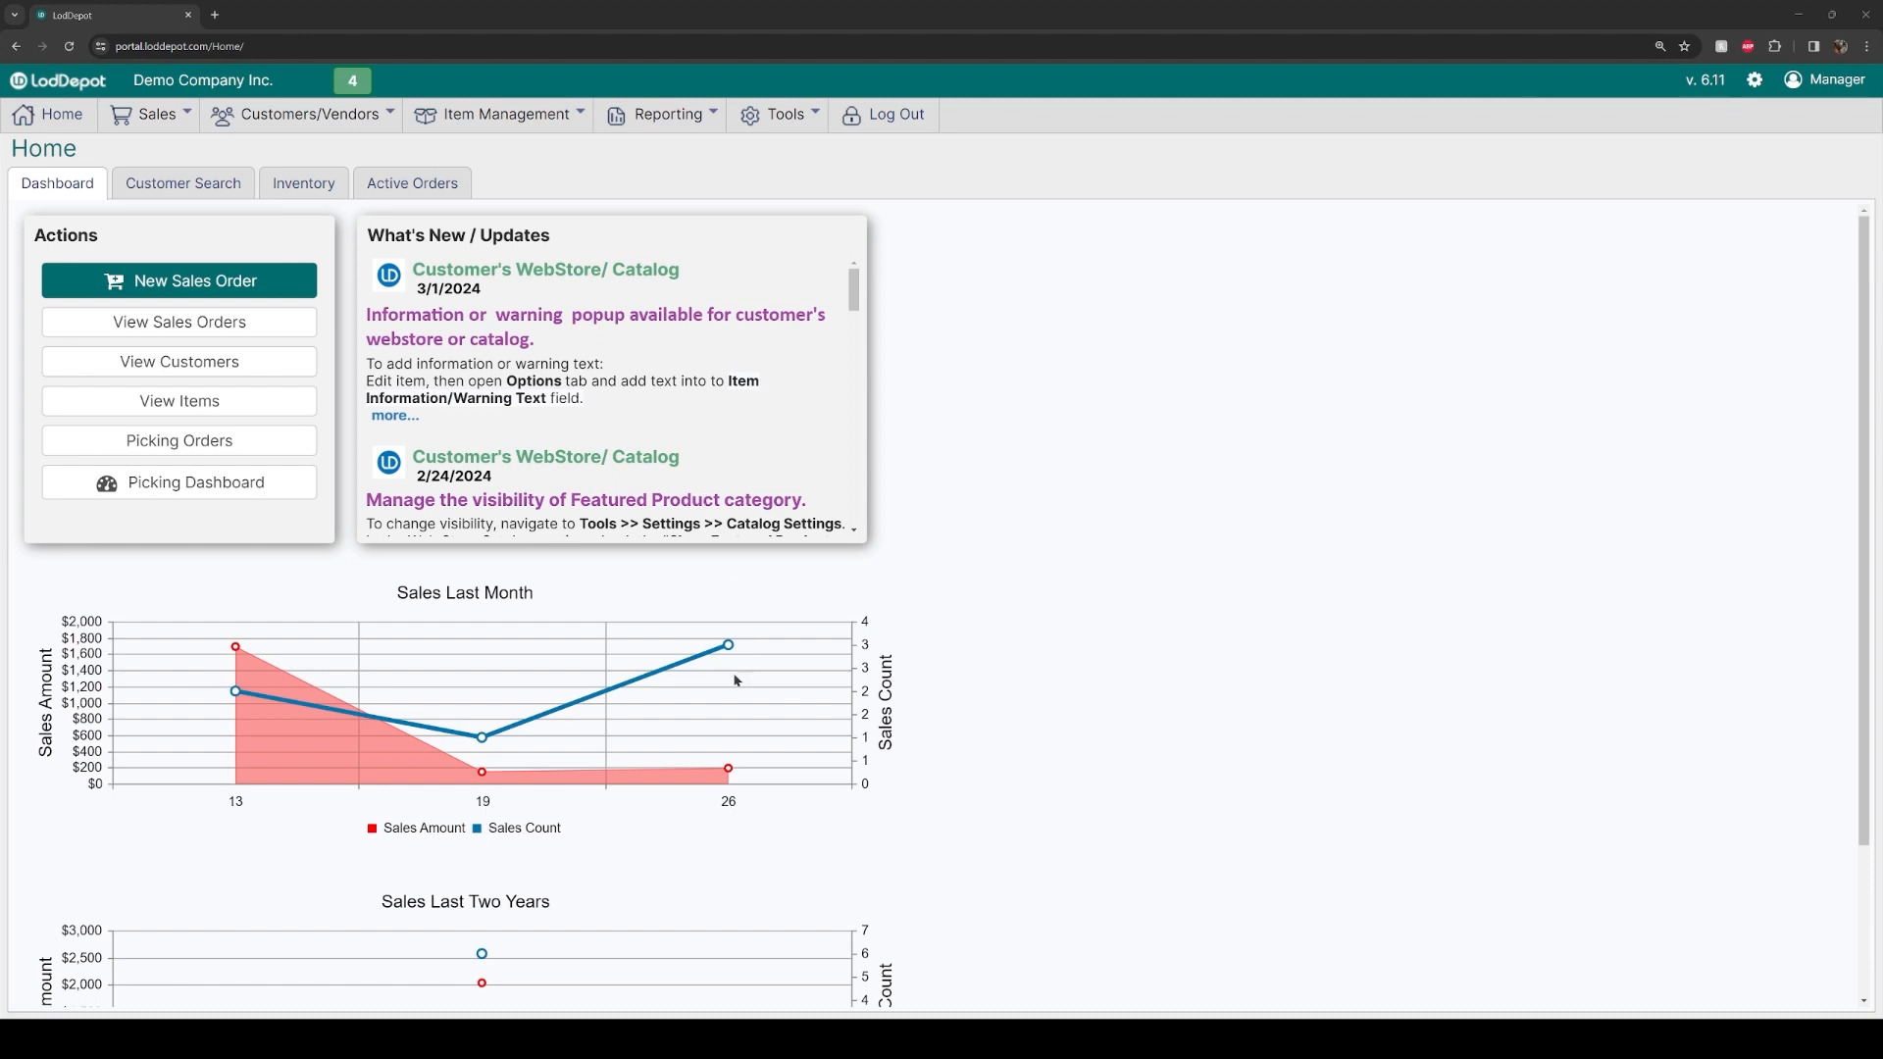
Step: Go to the items list and continue to the item categories page
mouse_move(597, 782)
left_click(559, 114)
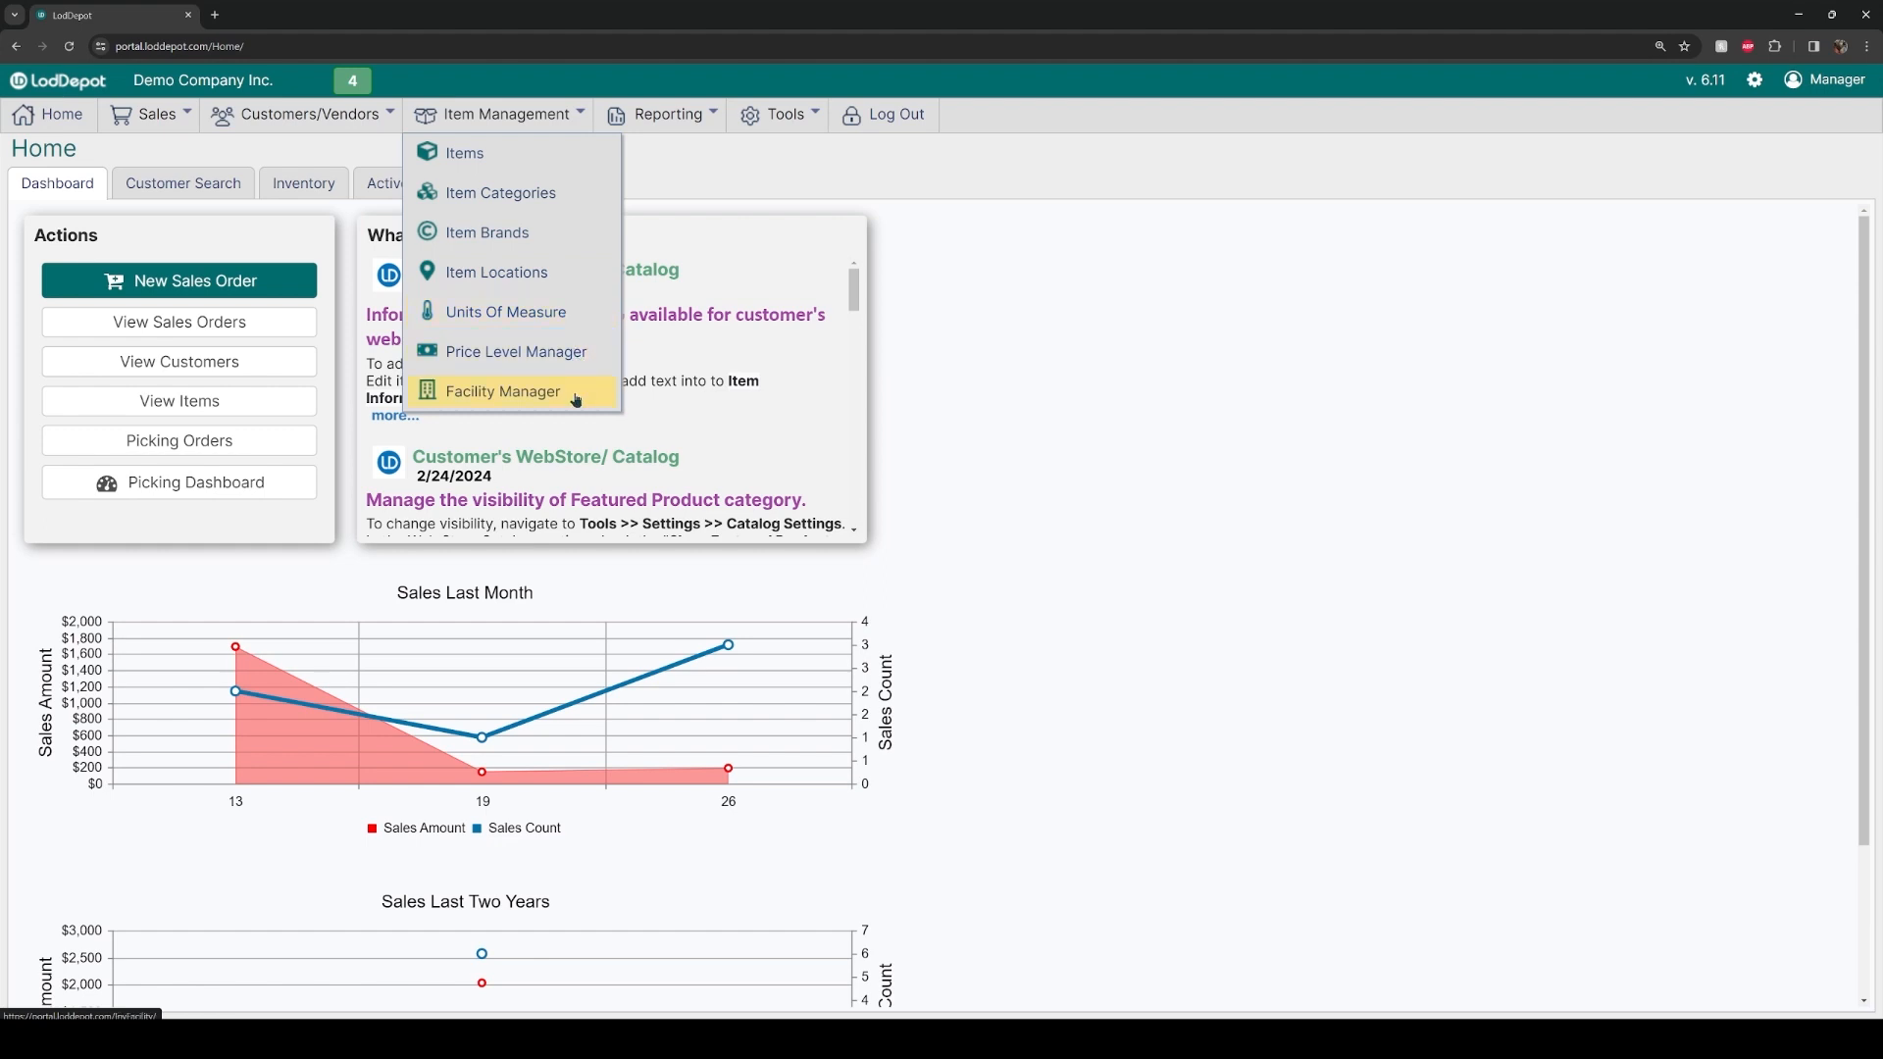
left_click(558, 163)
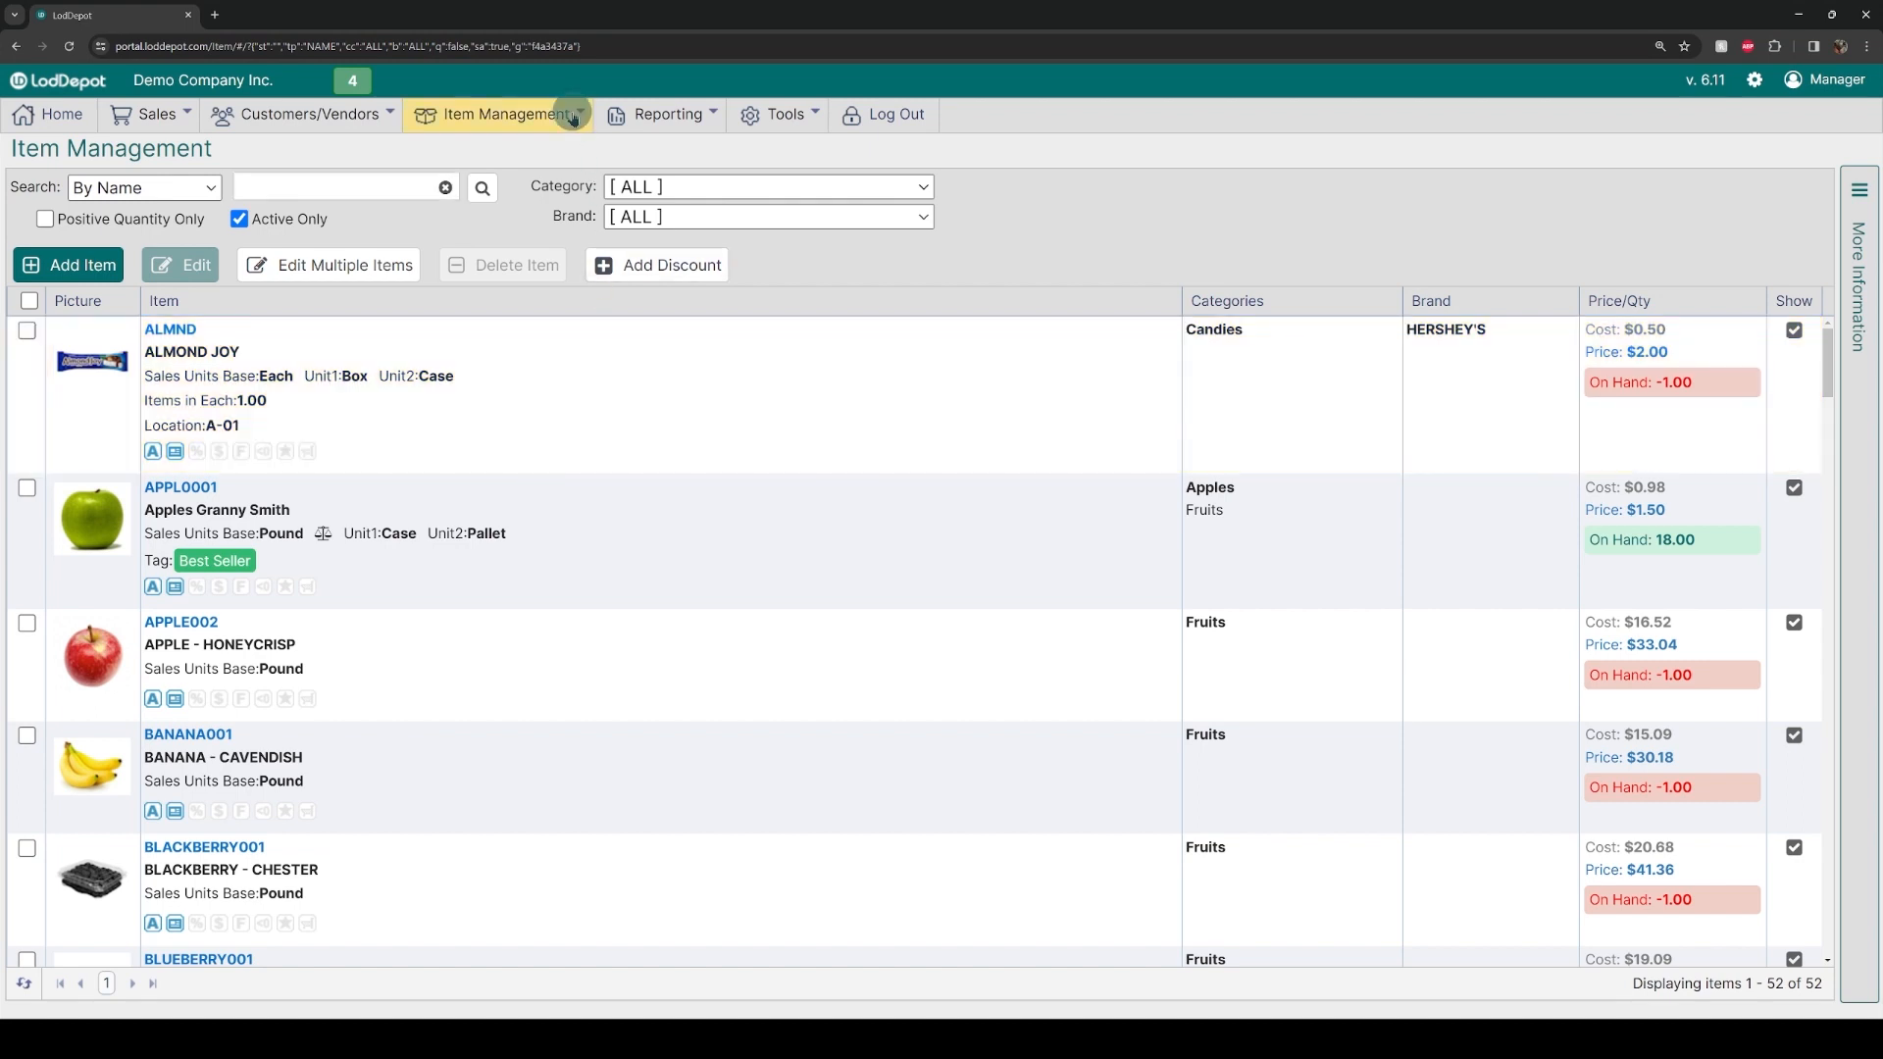
left_click(569, 114)
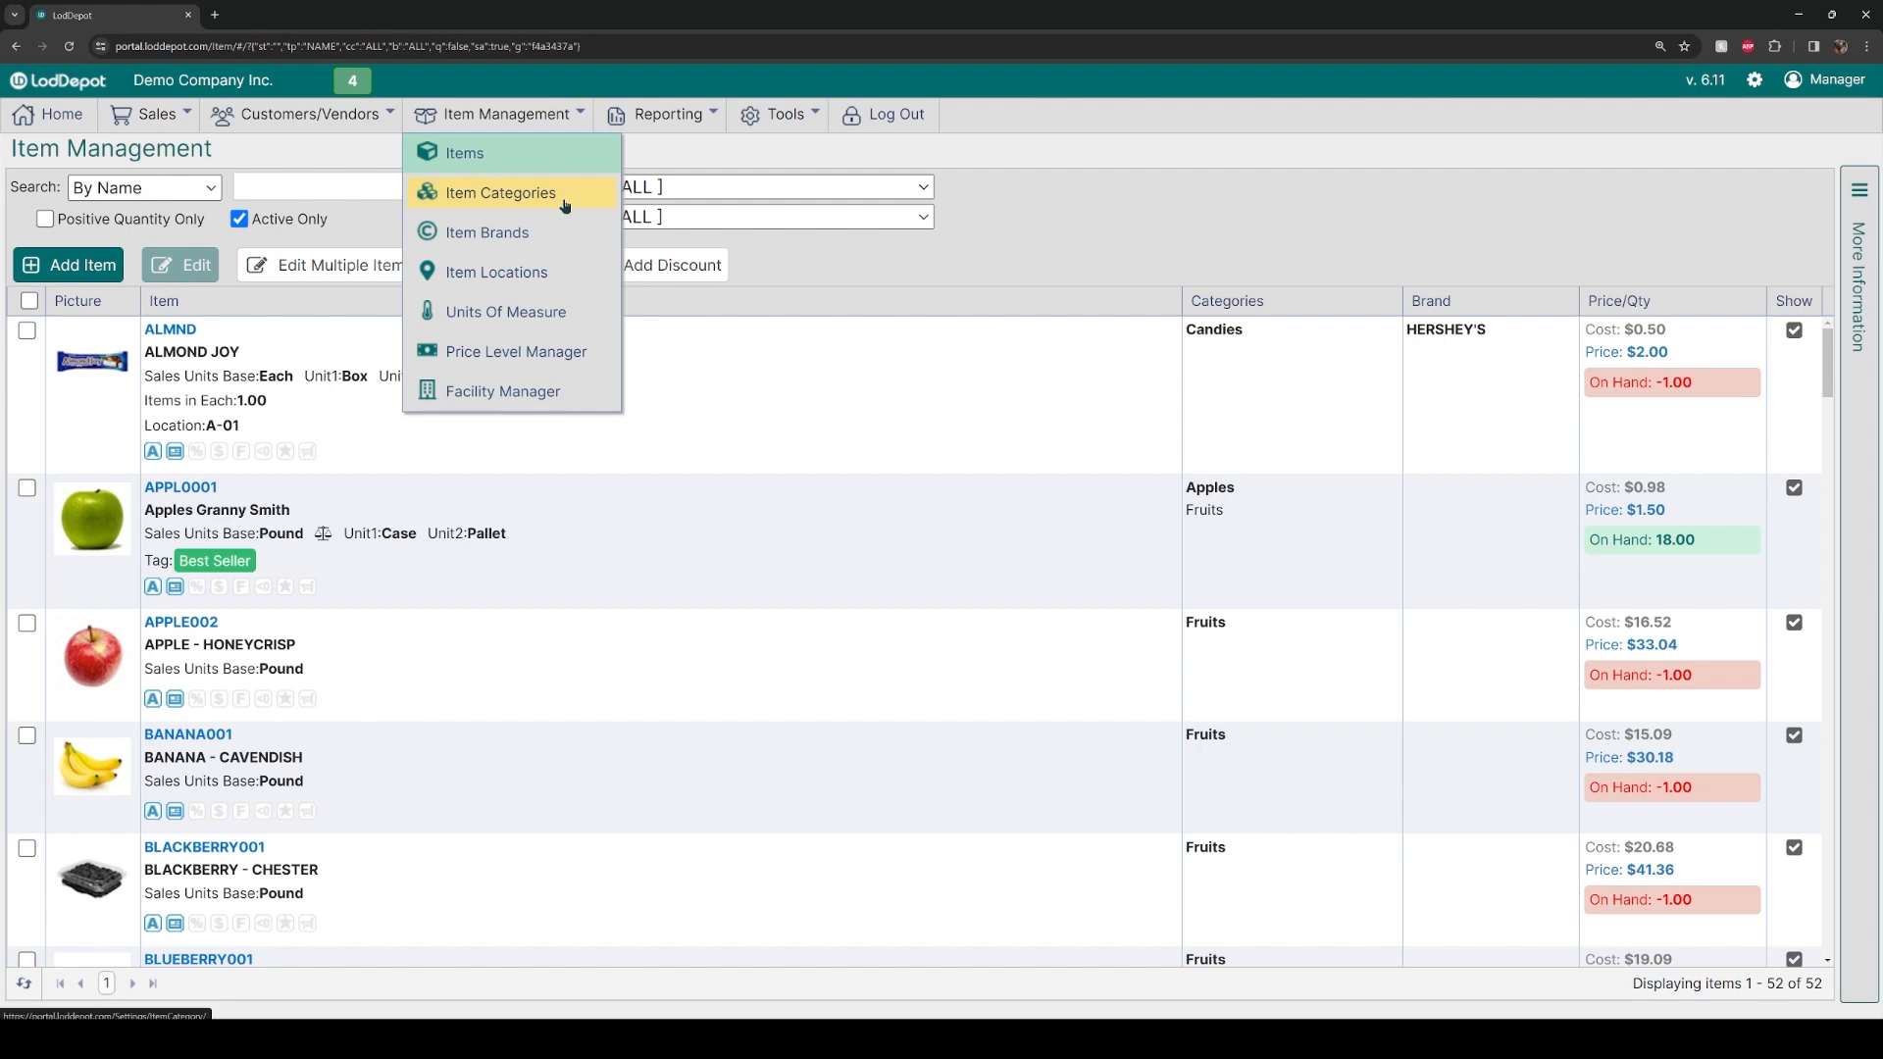
left_click(565, 205)
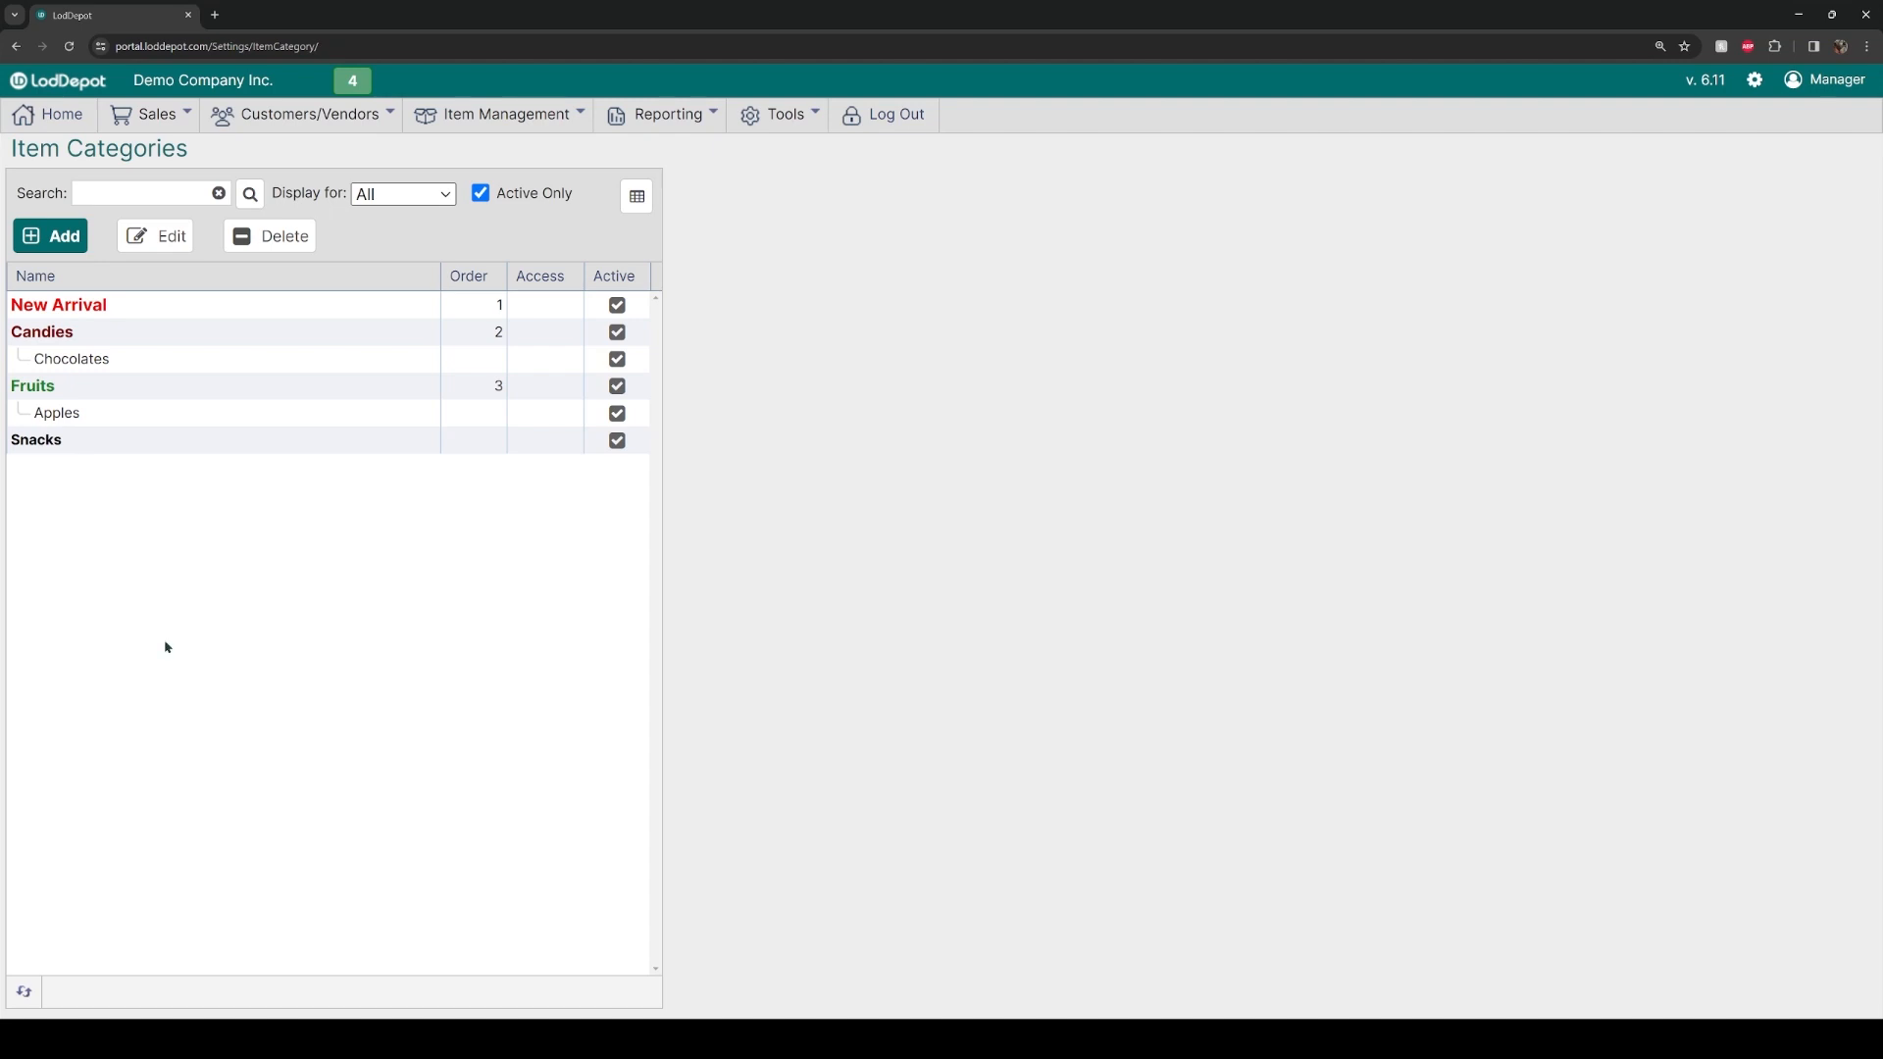
left_click(193, 447)
right_click(193, 447)
left_click(153, 489)
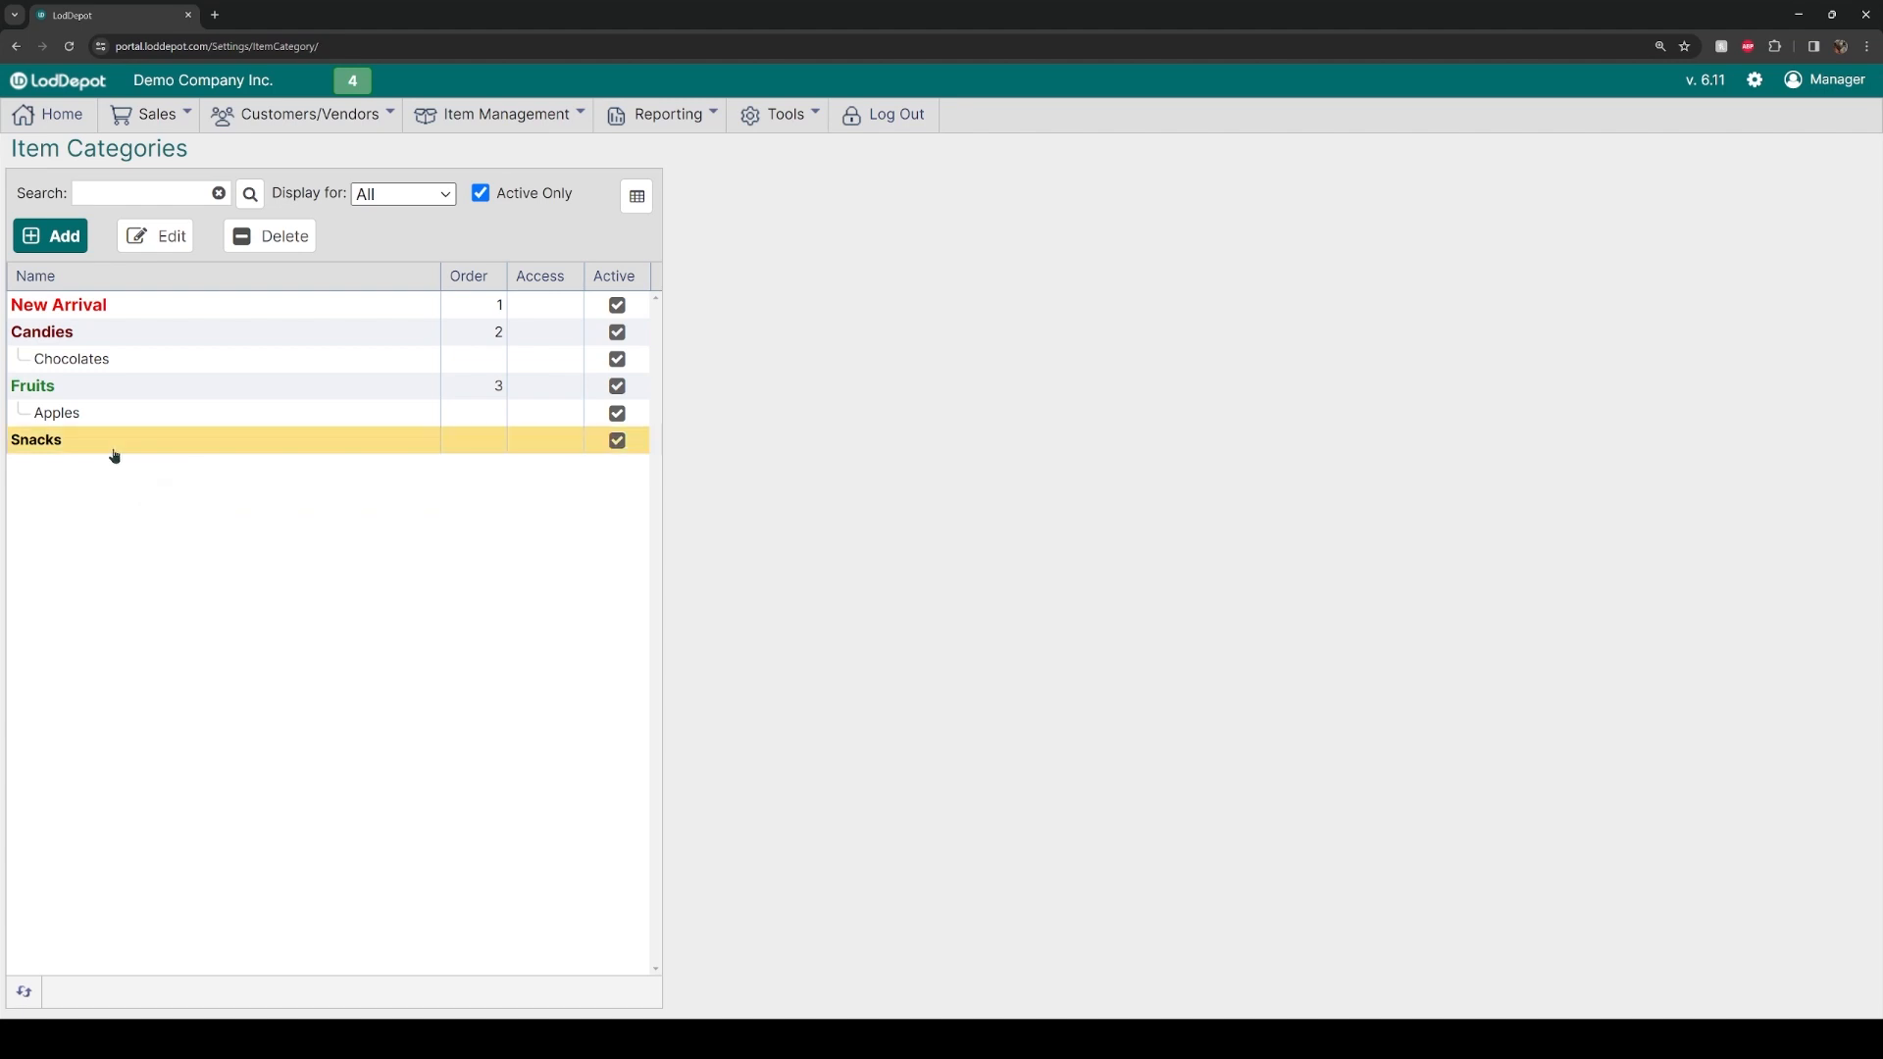
Step: Start a new item category named Chips and assign Snacks as its parent category
left_click(76, 249)
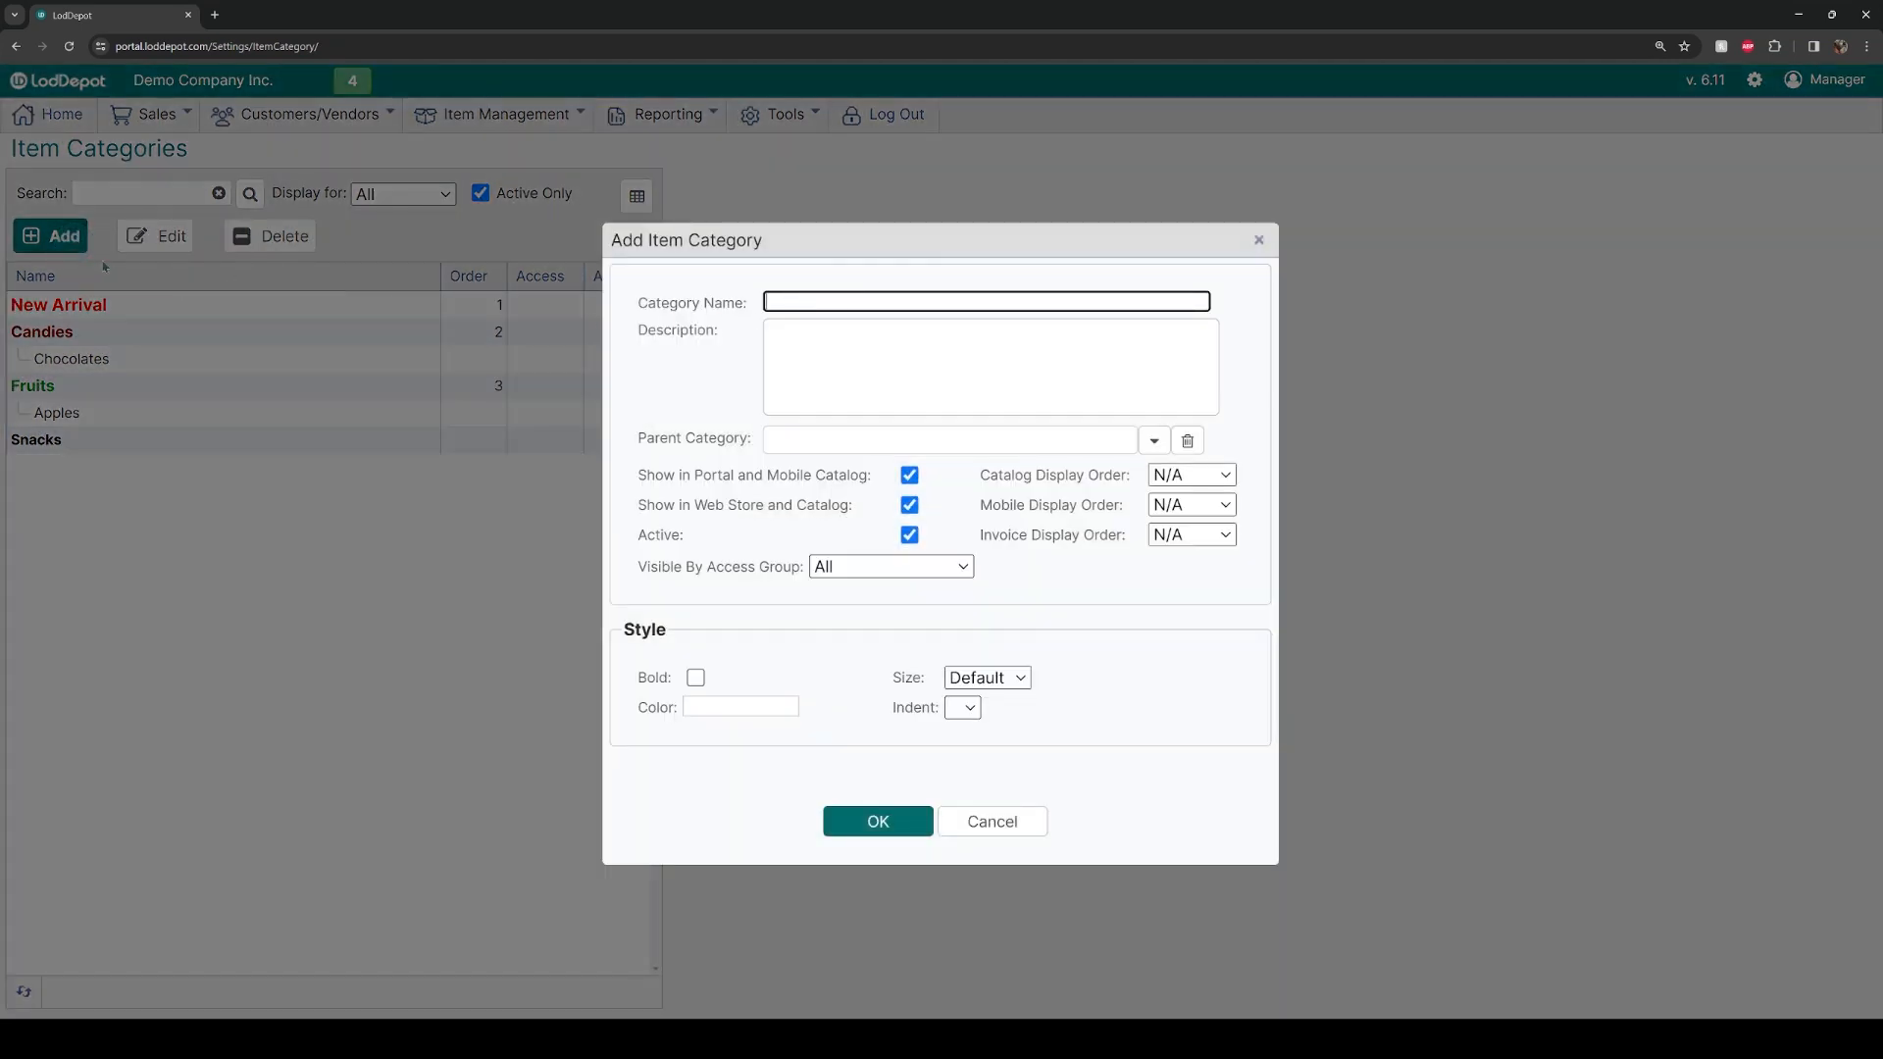
left_click(879, 296)
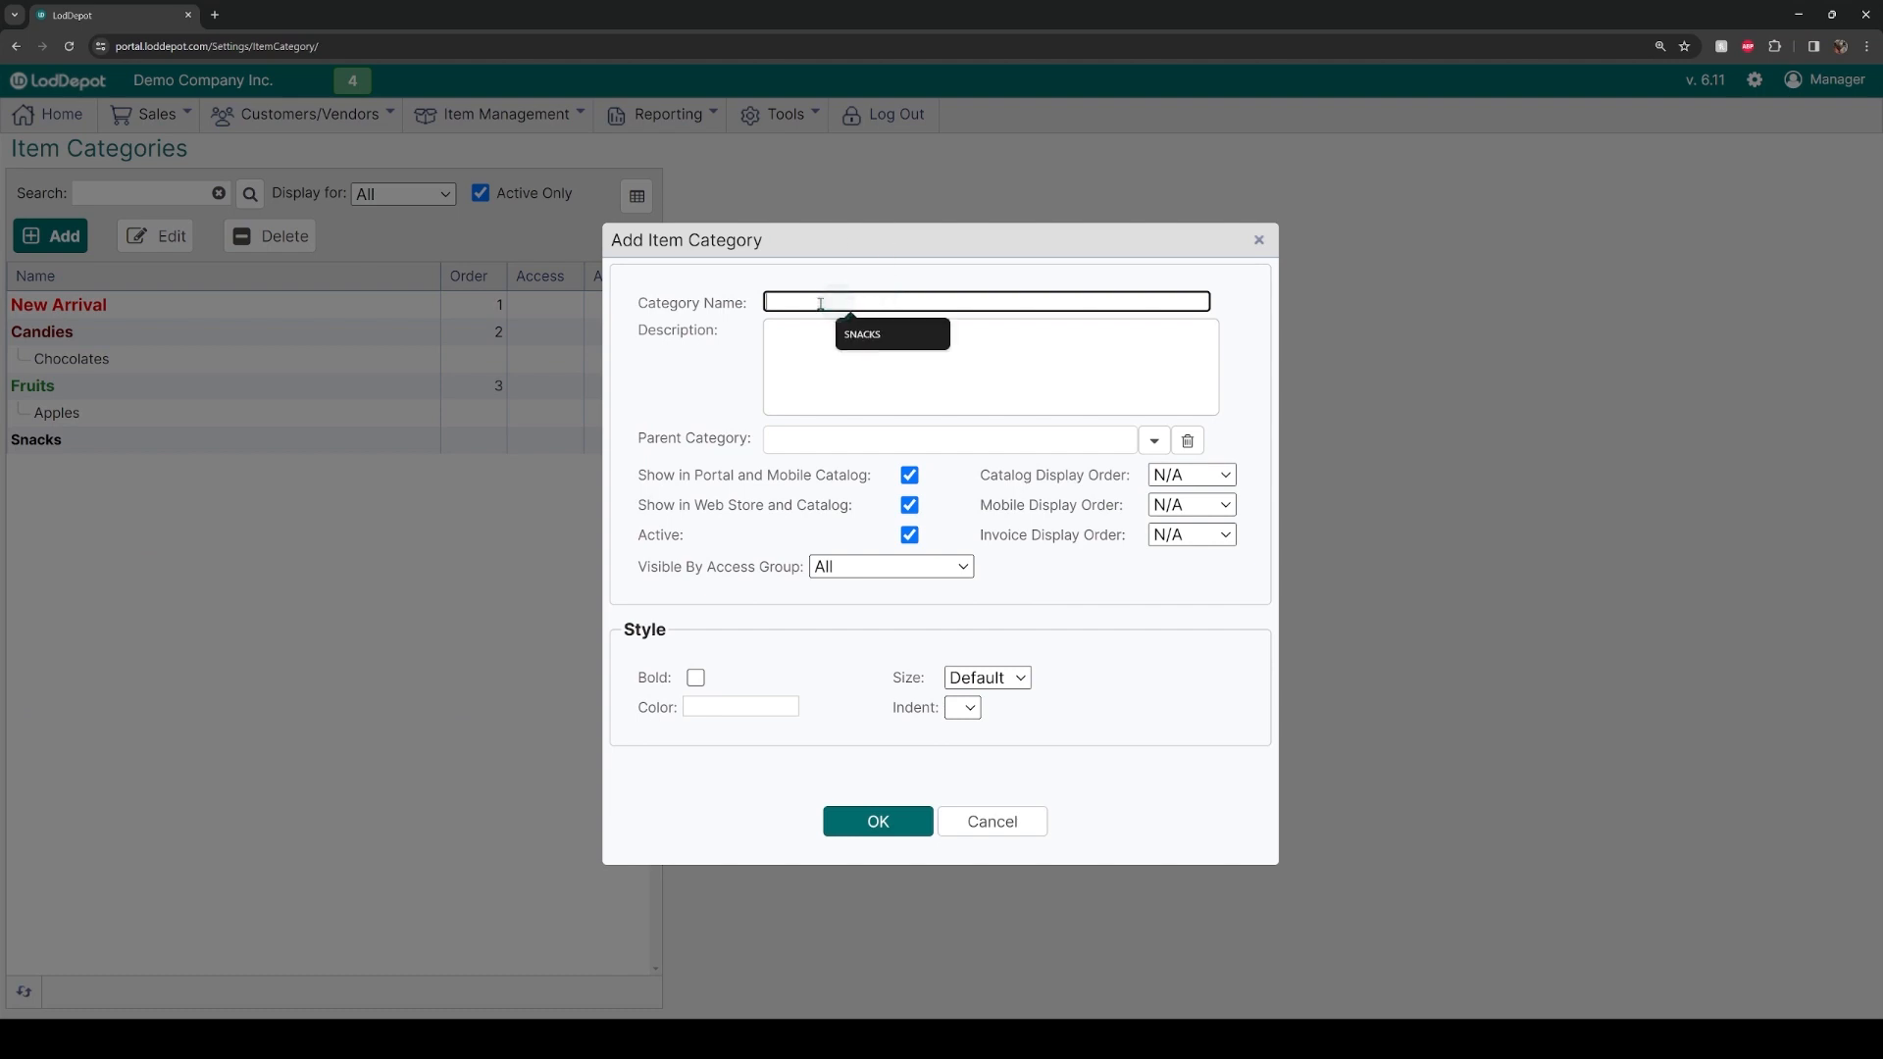
type("Chi")
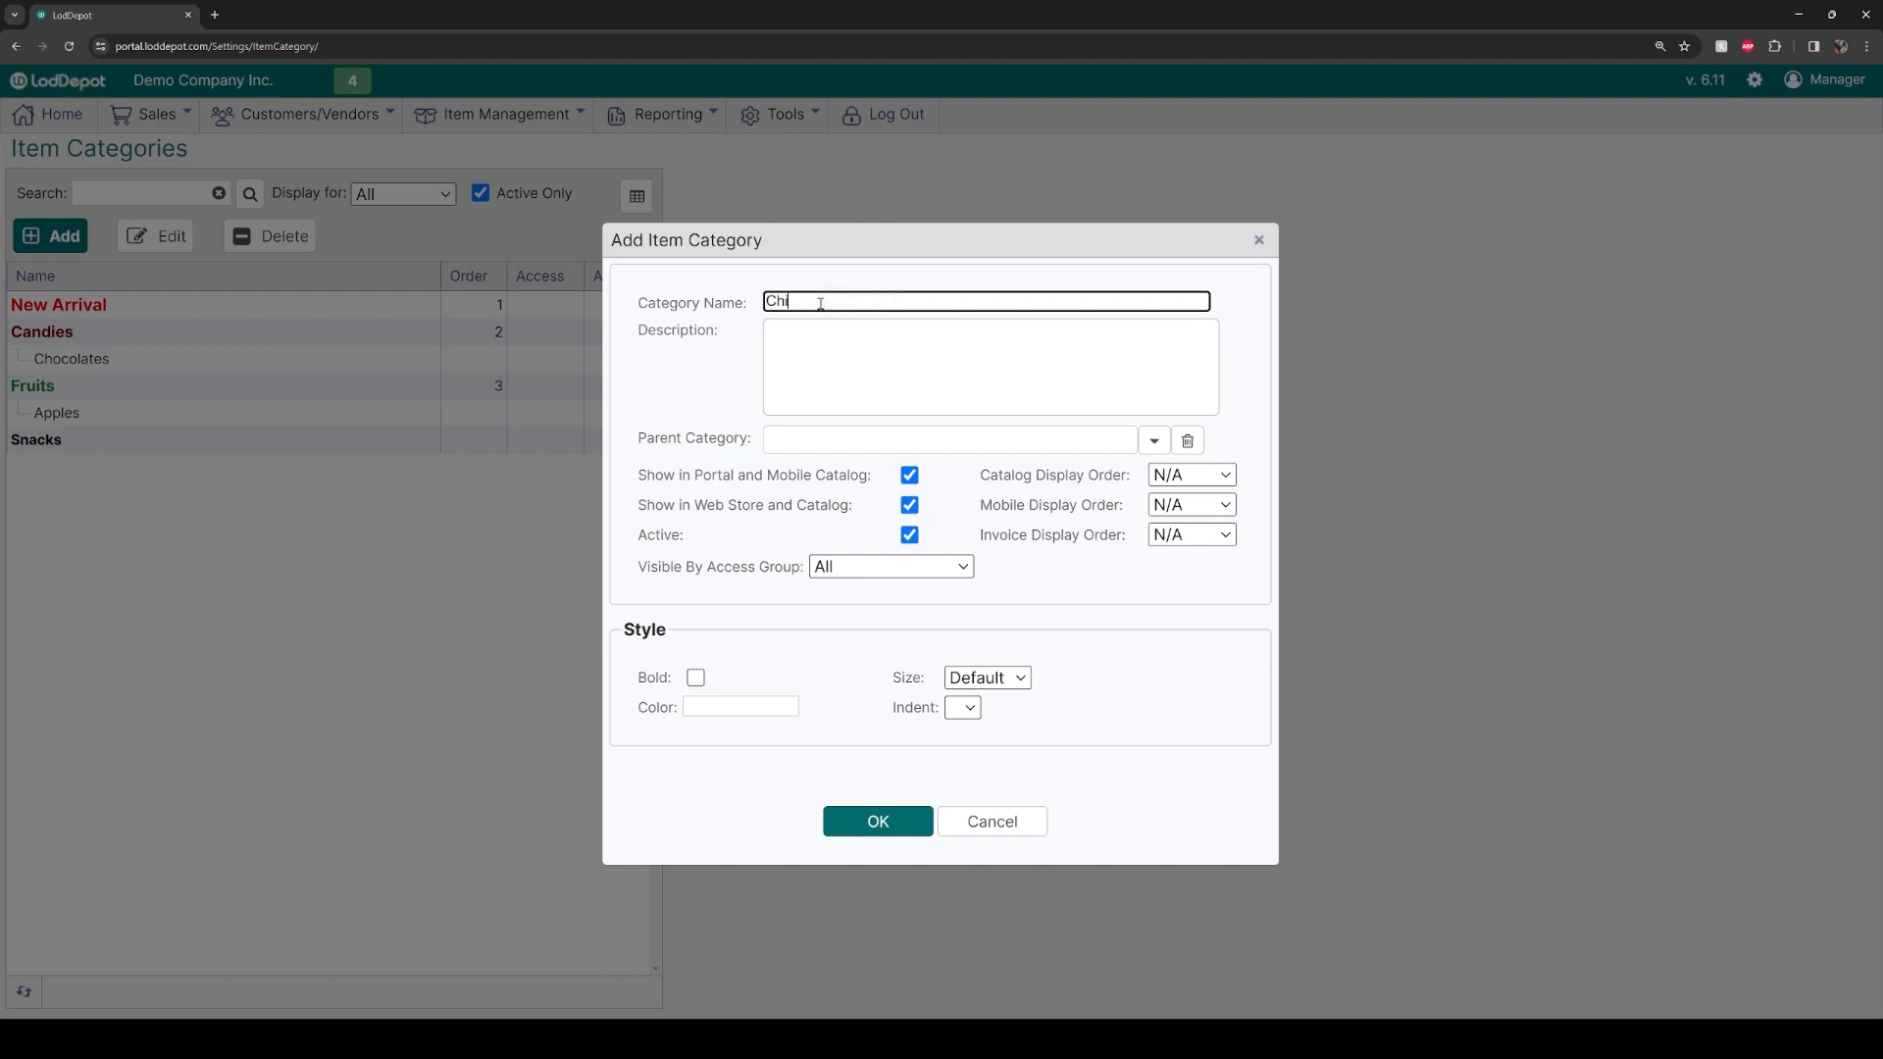
type("ps")
left_click(840, 378)
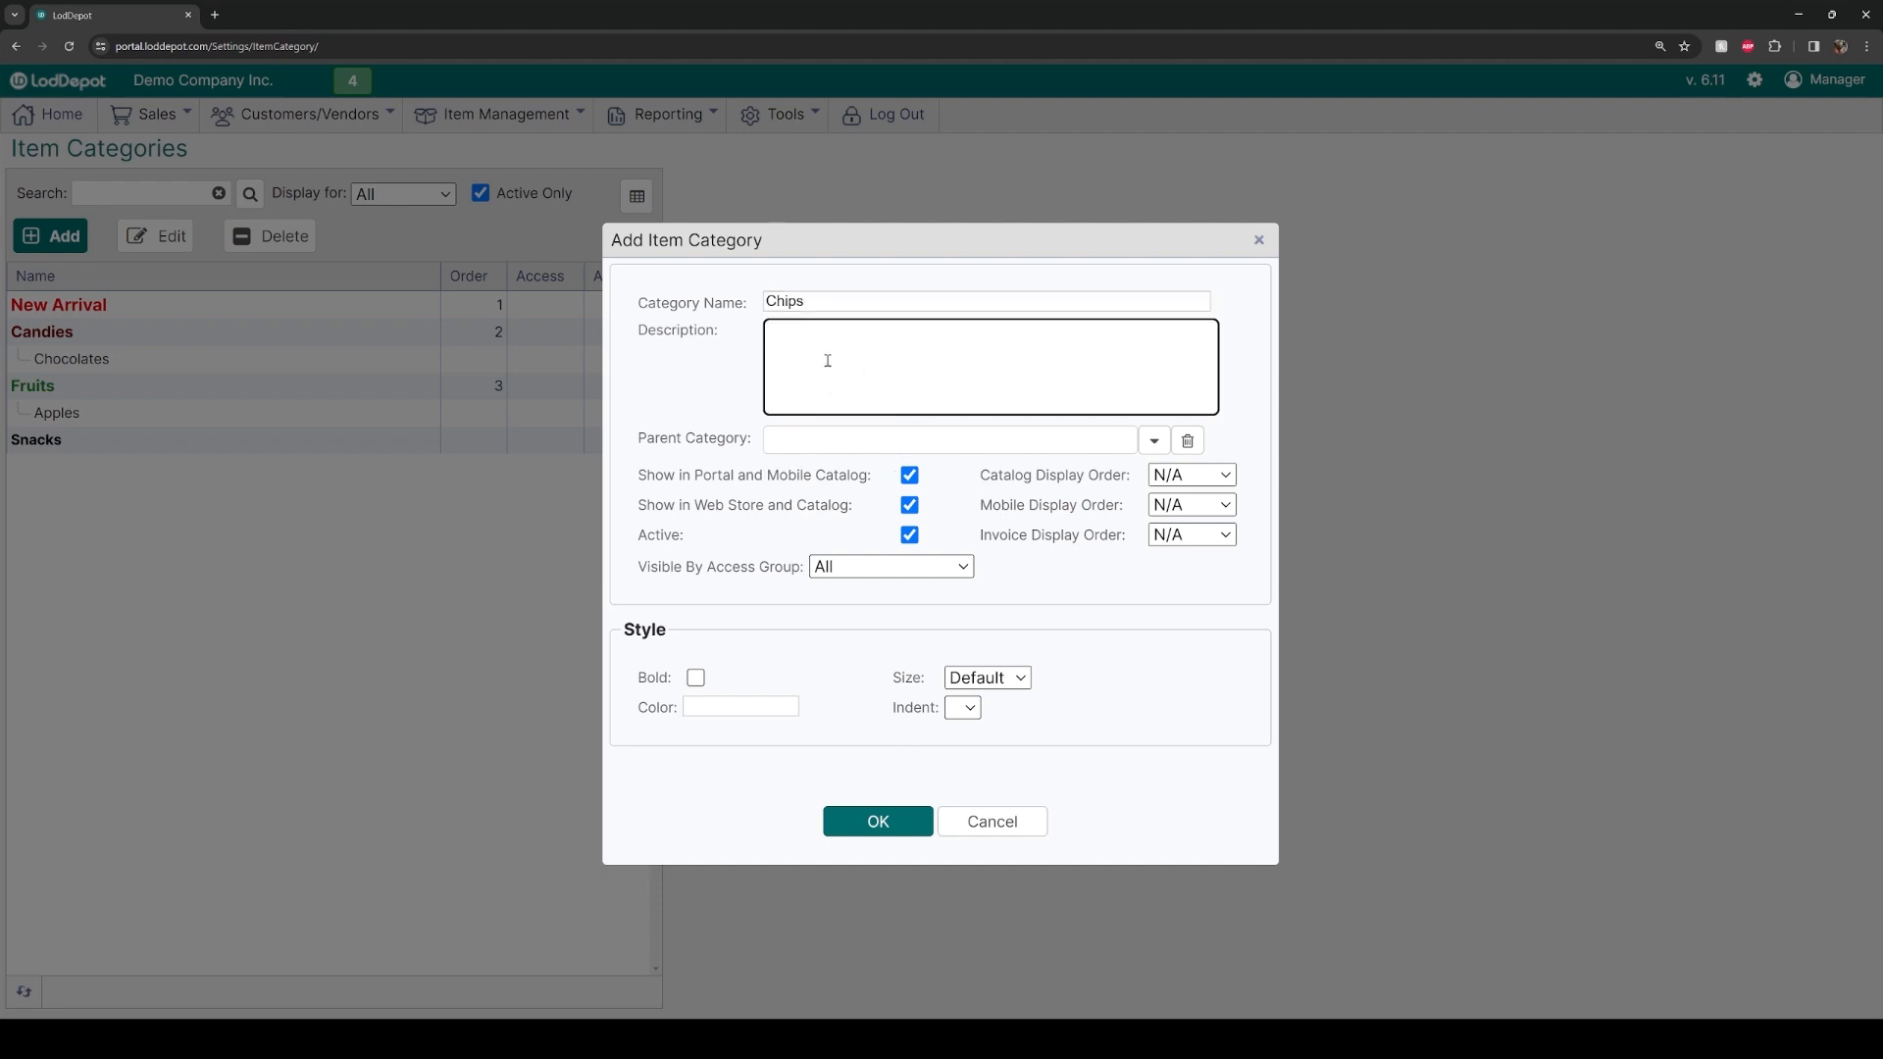
left_click(832, 449)
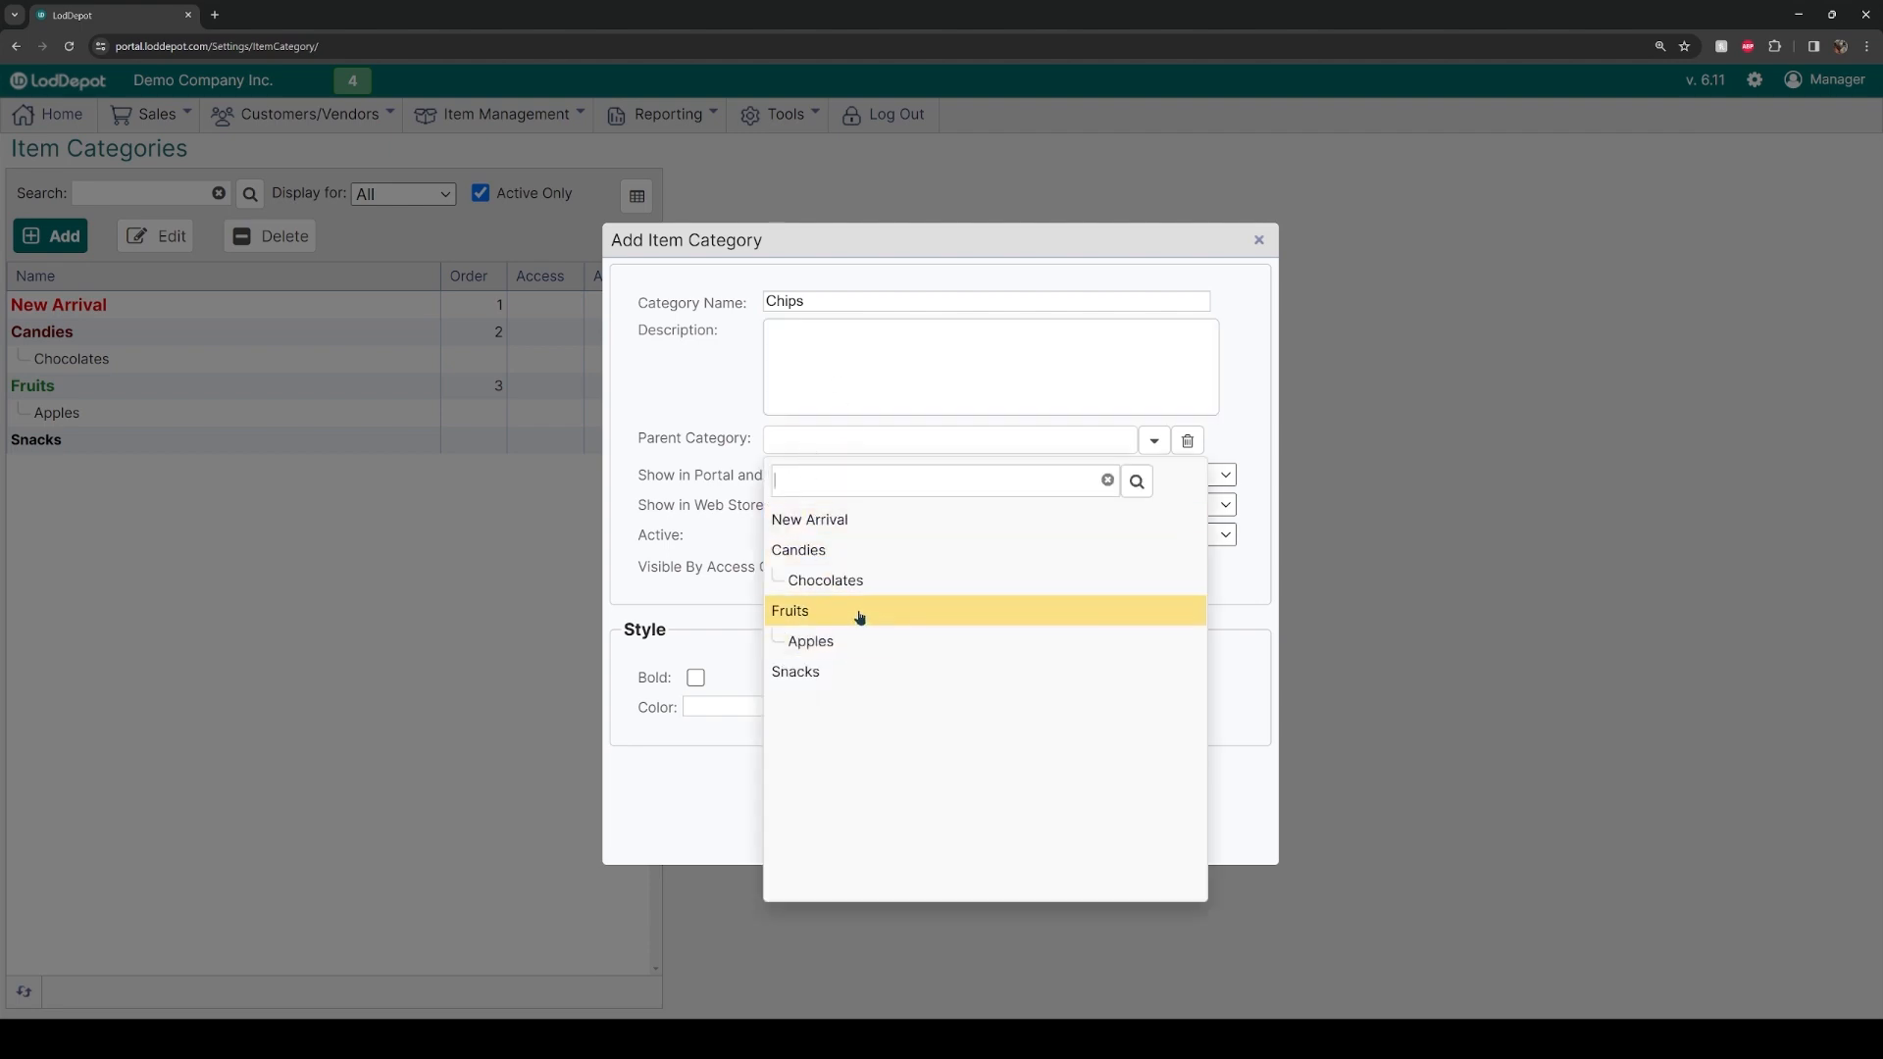
left_click(840, 671)
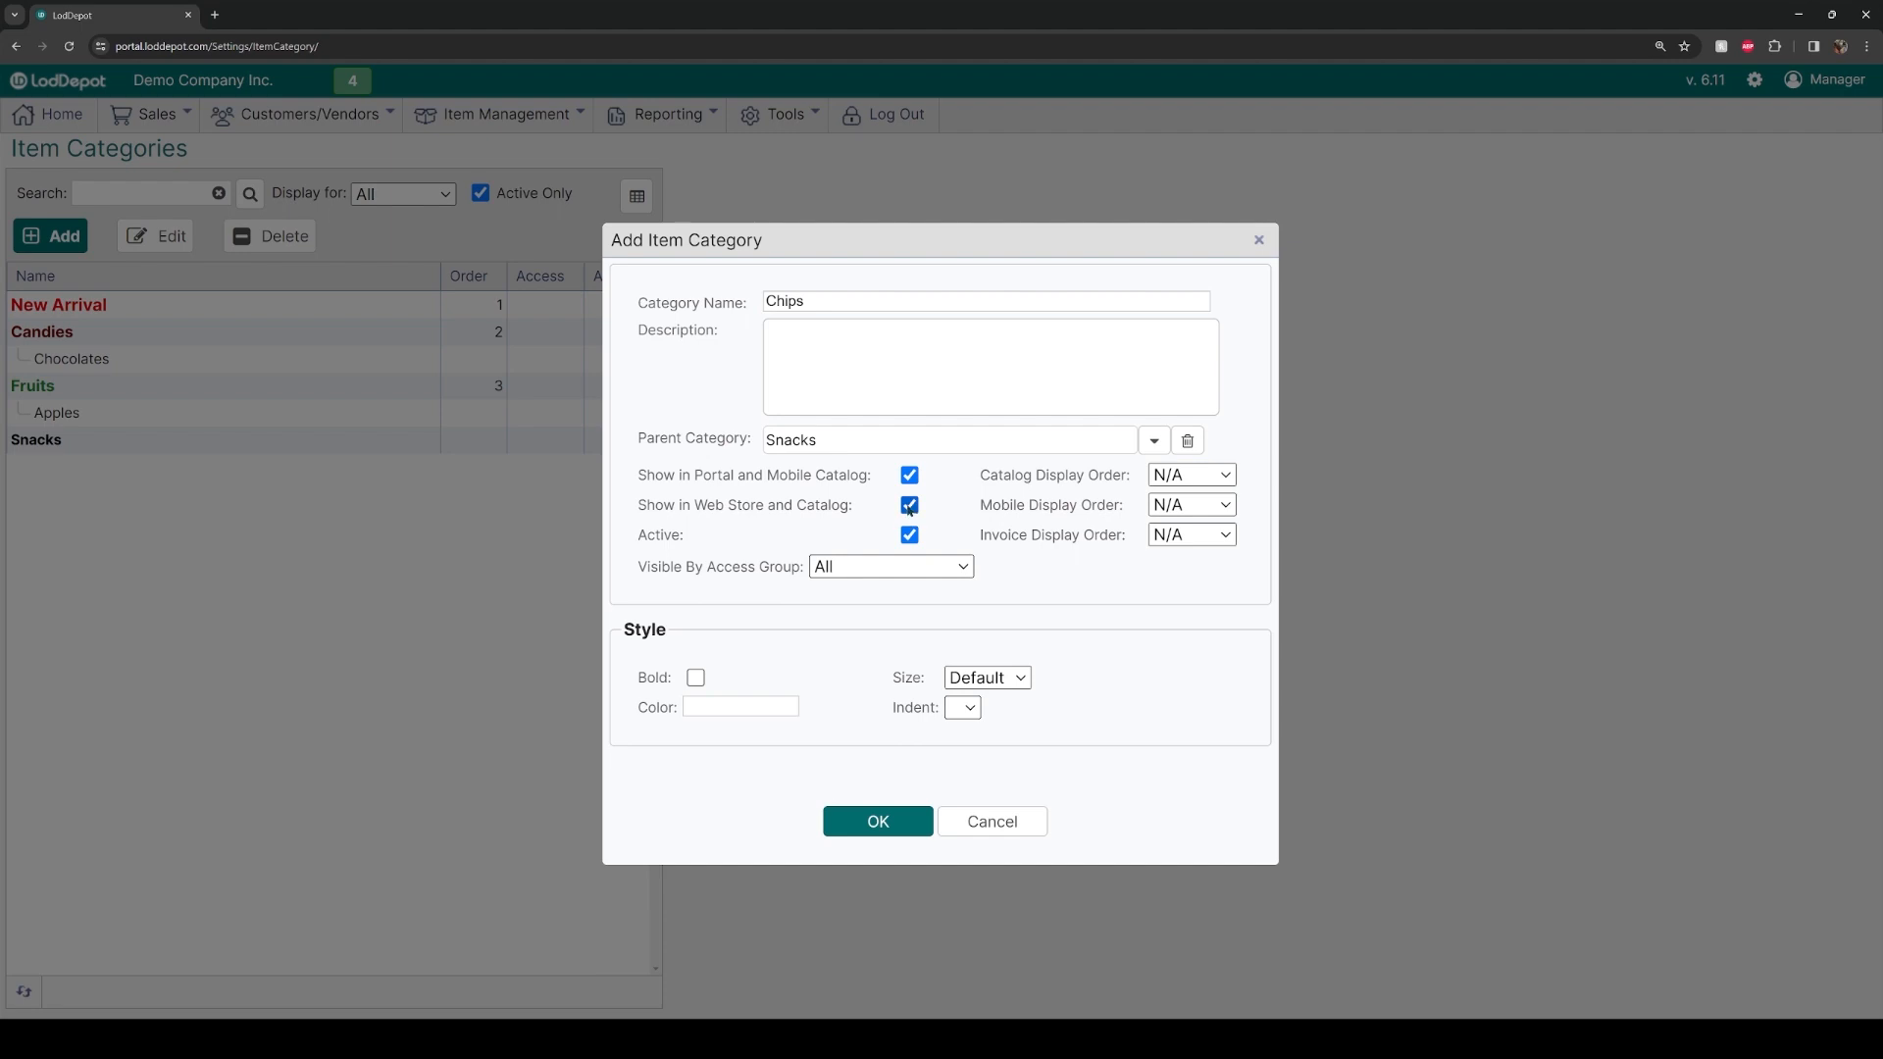
Step: Look through the access groups for the category's visibility and keep All selected
left_click(898, 568)
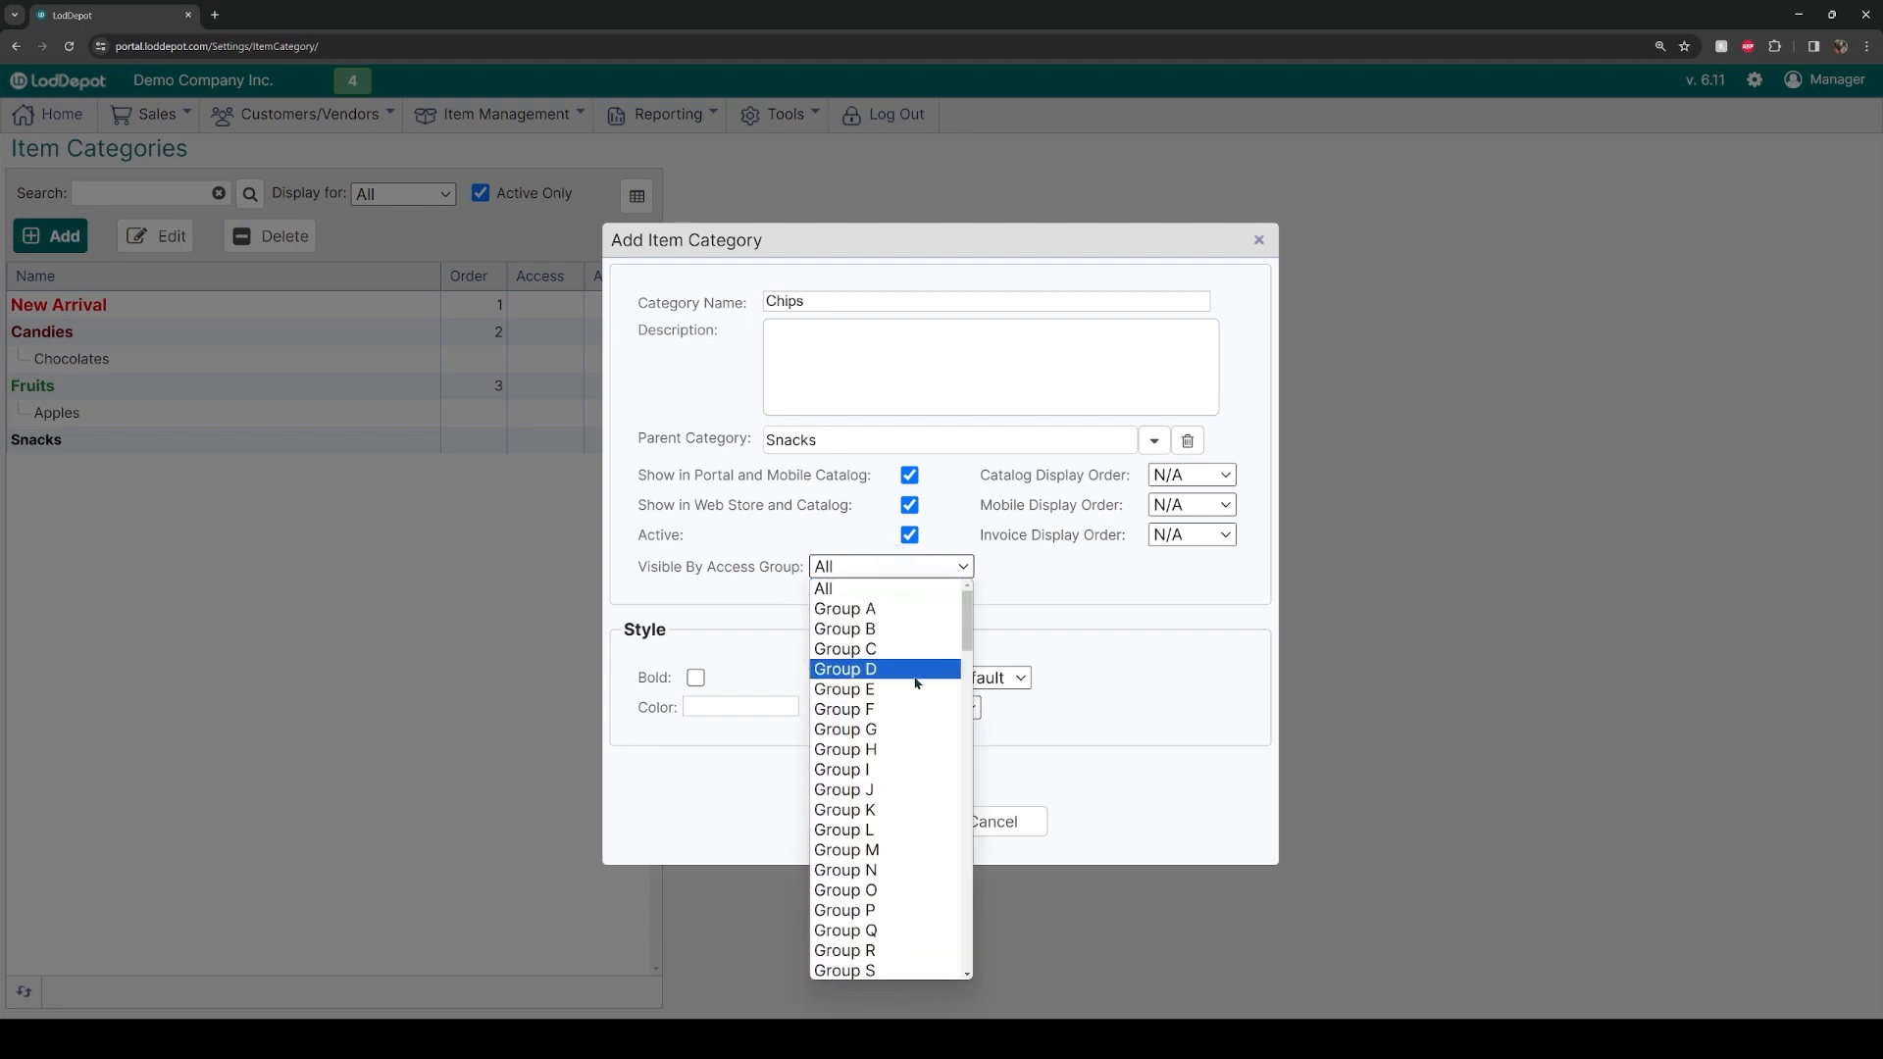
scroll(910, 632, "down", 6)
scroll(907, 637, "down", 5)
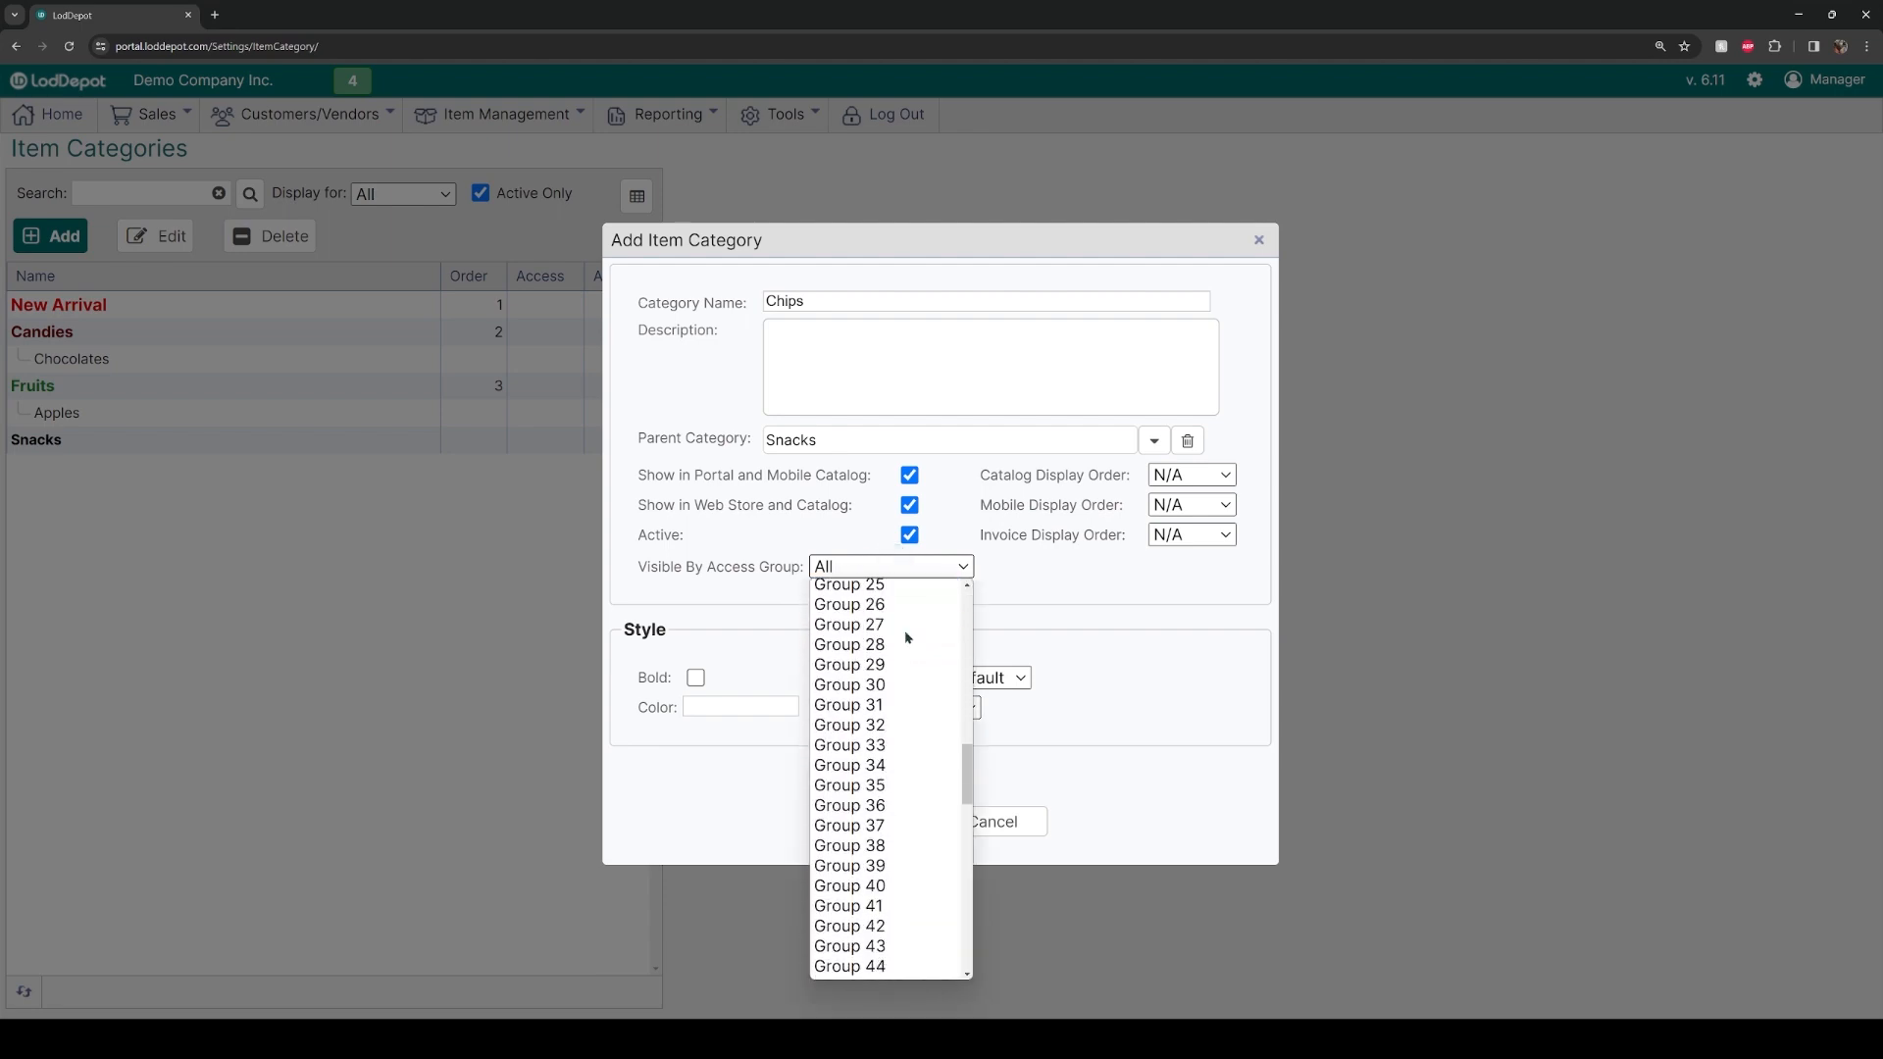
scroll(908, 634, "up", 10)
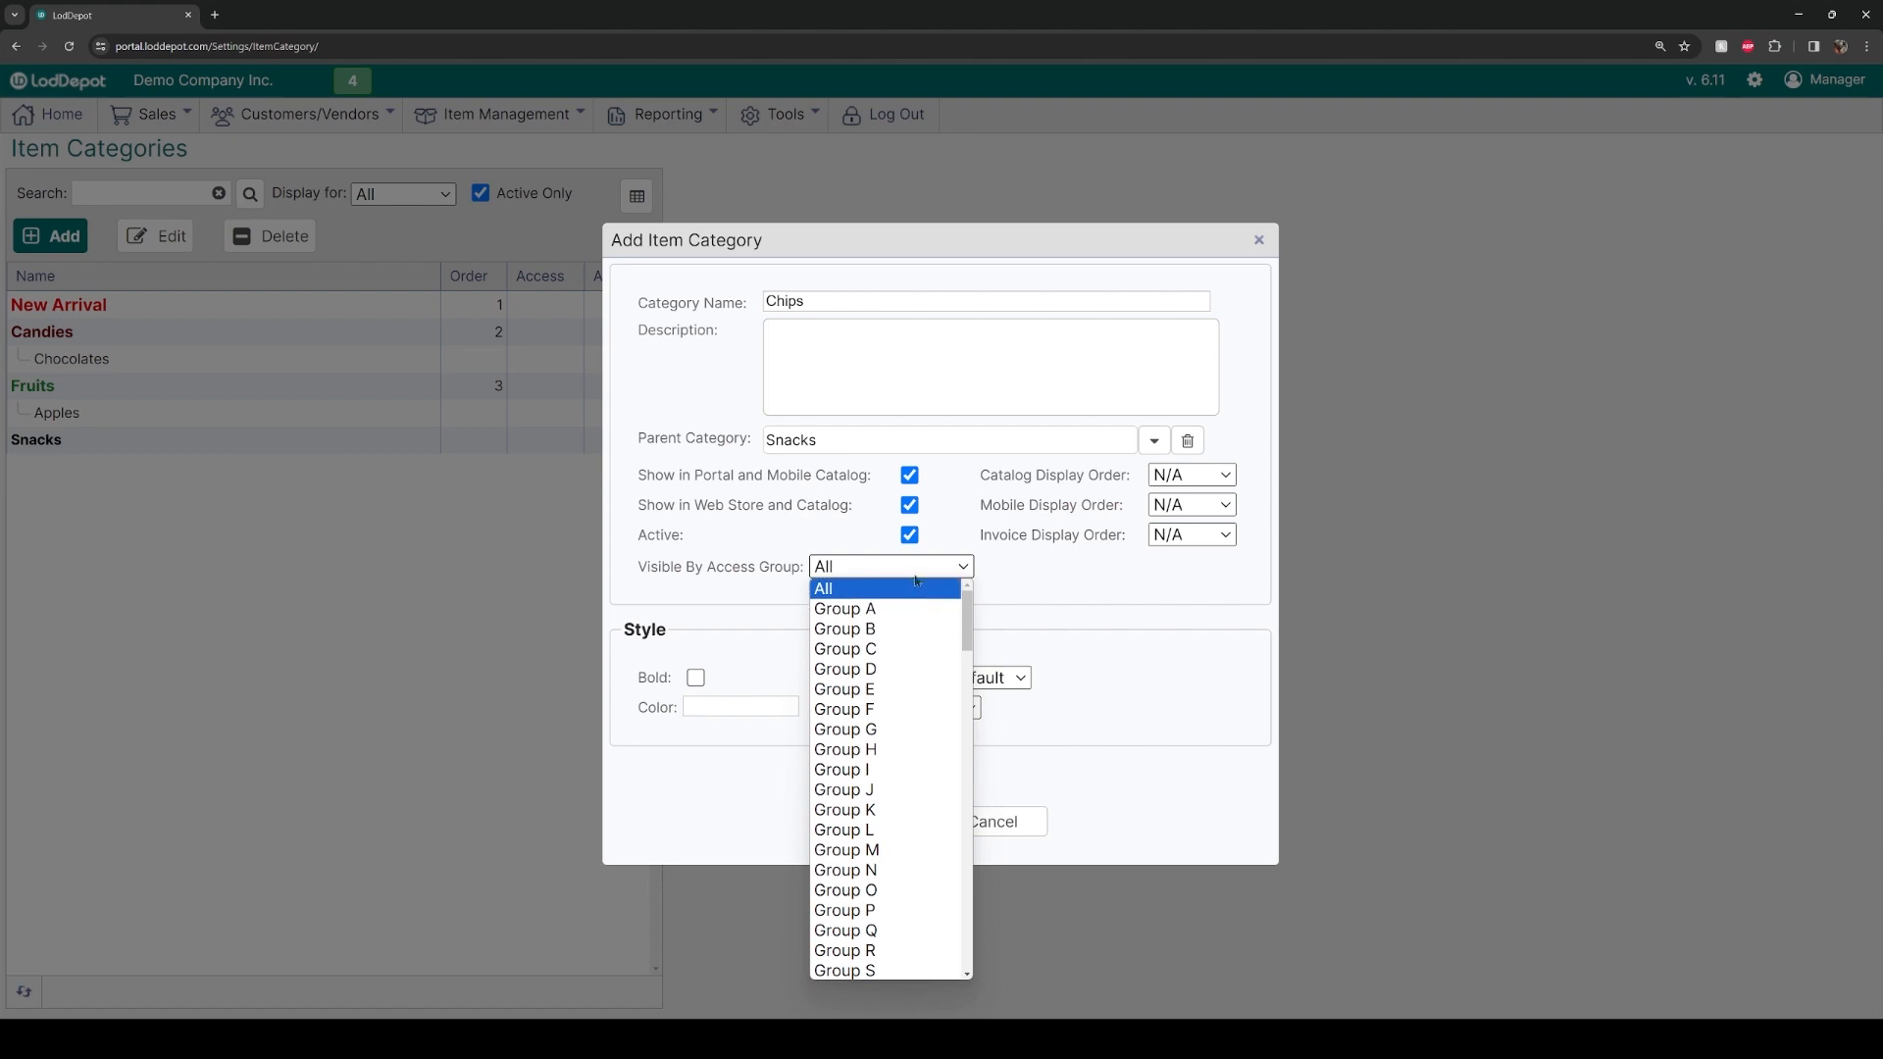
left_click(914, 586)
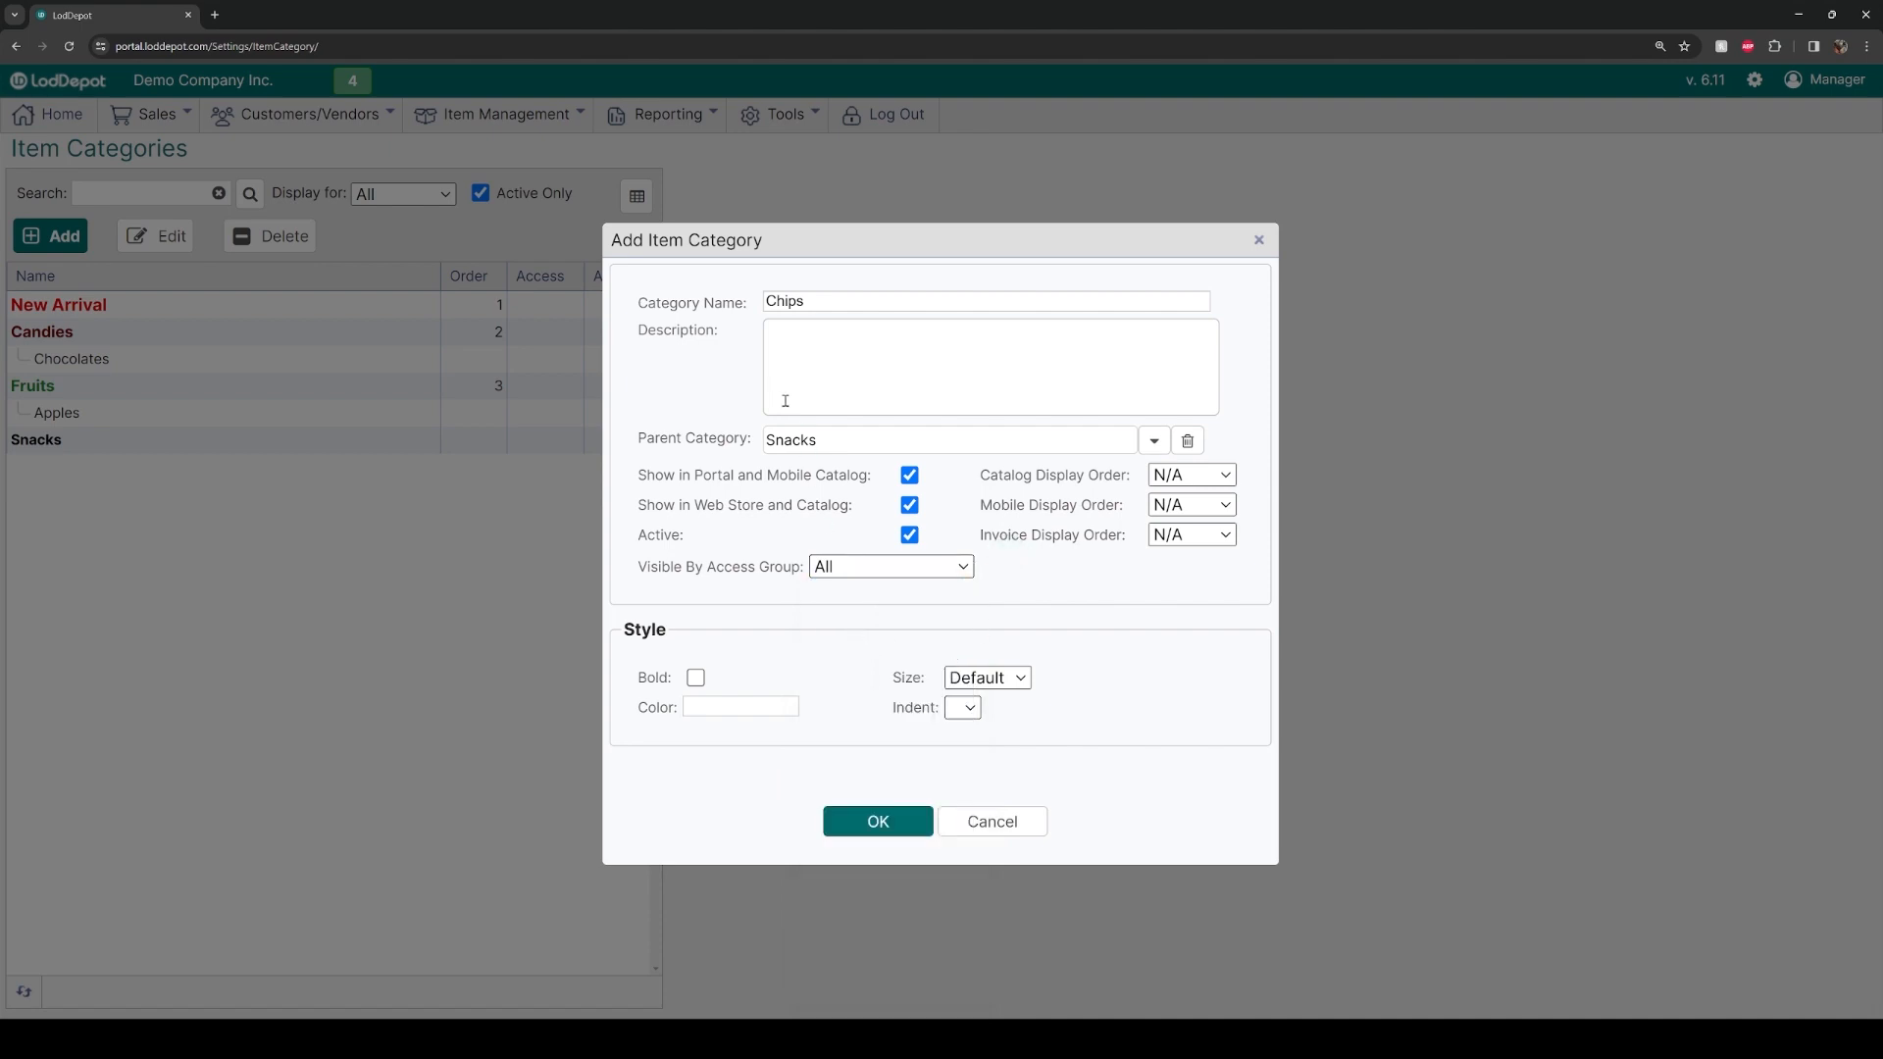
Step: Try out the bold, color and size style options for the Chips category
left_click(697, 677)
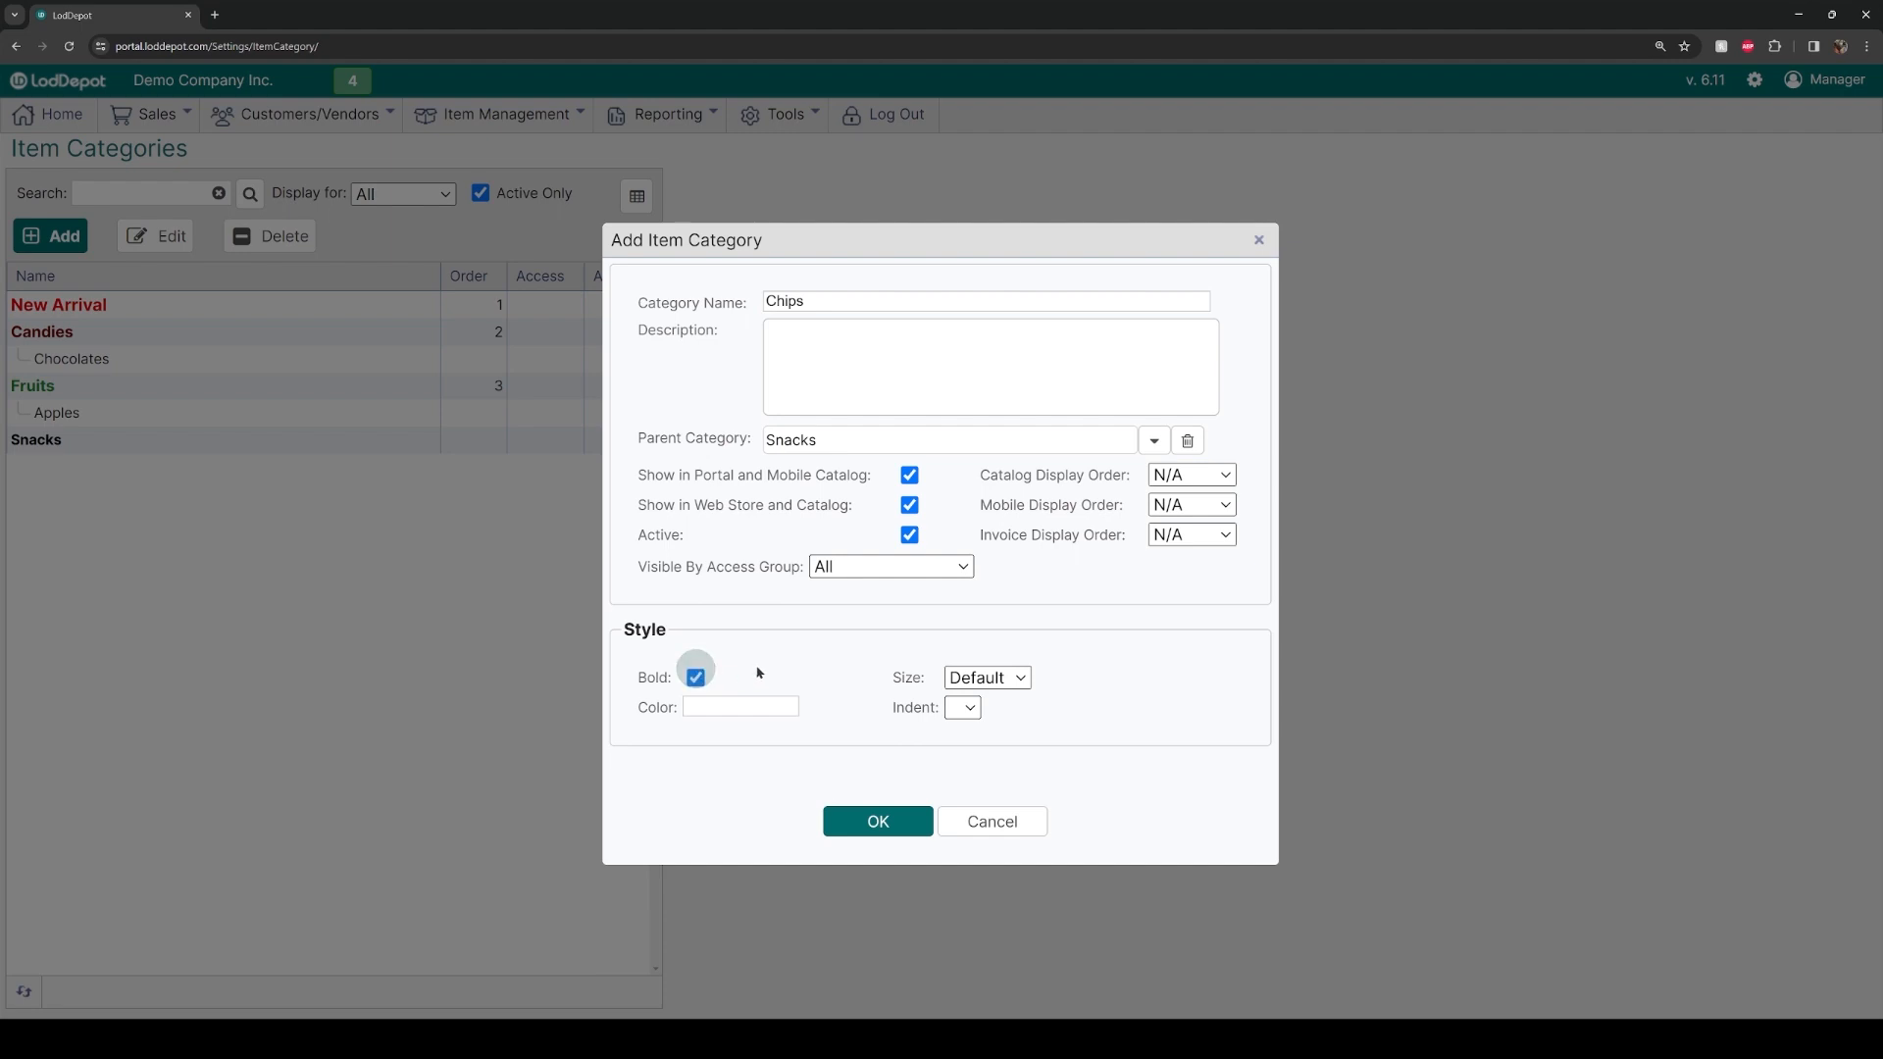
left_click(696, 678)
left_click(723, 706)
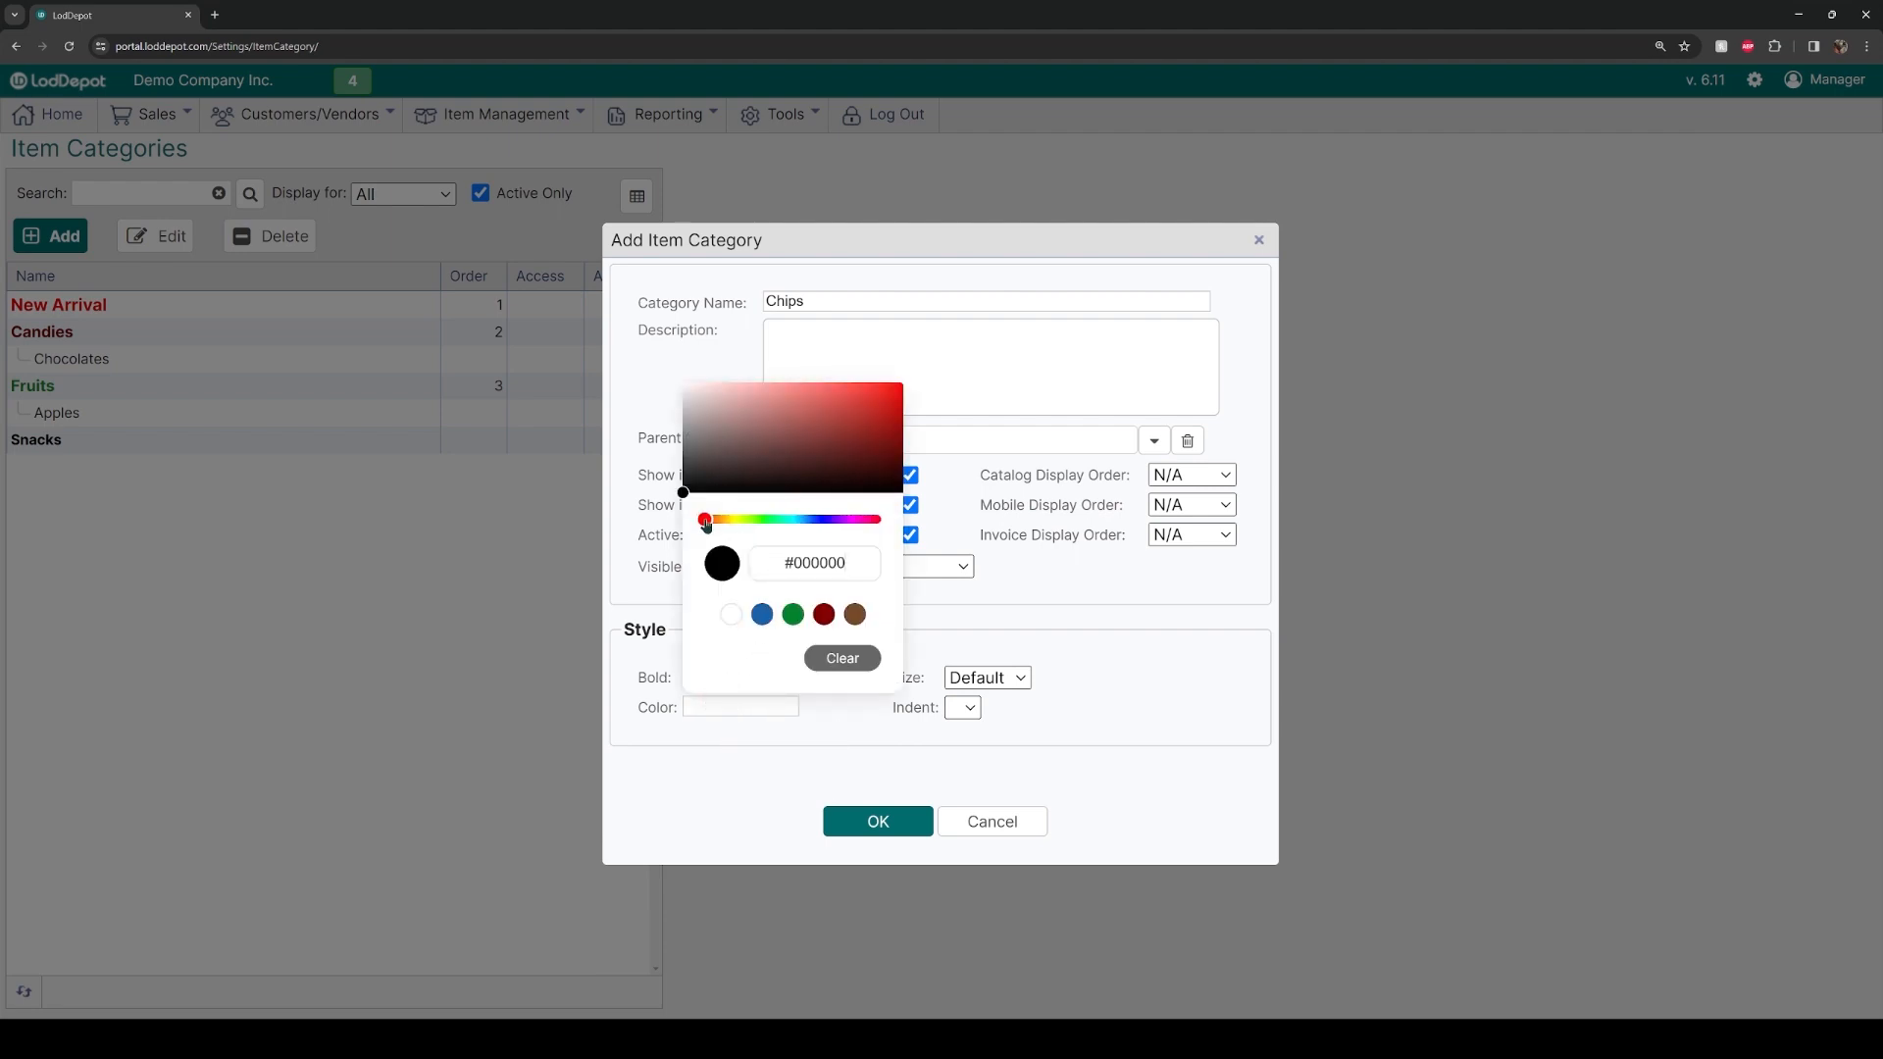
left_click_drag(707, 522, 798, 520)
left_click(941, 637)
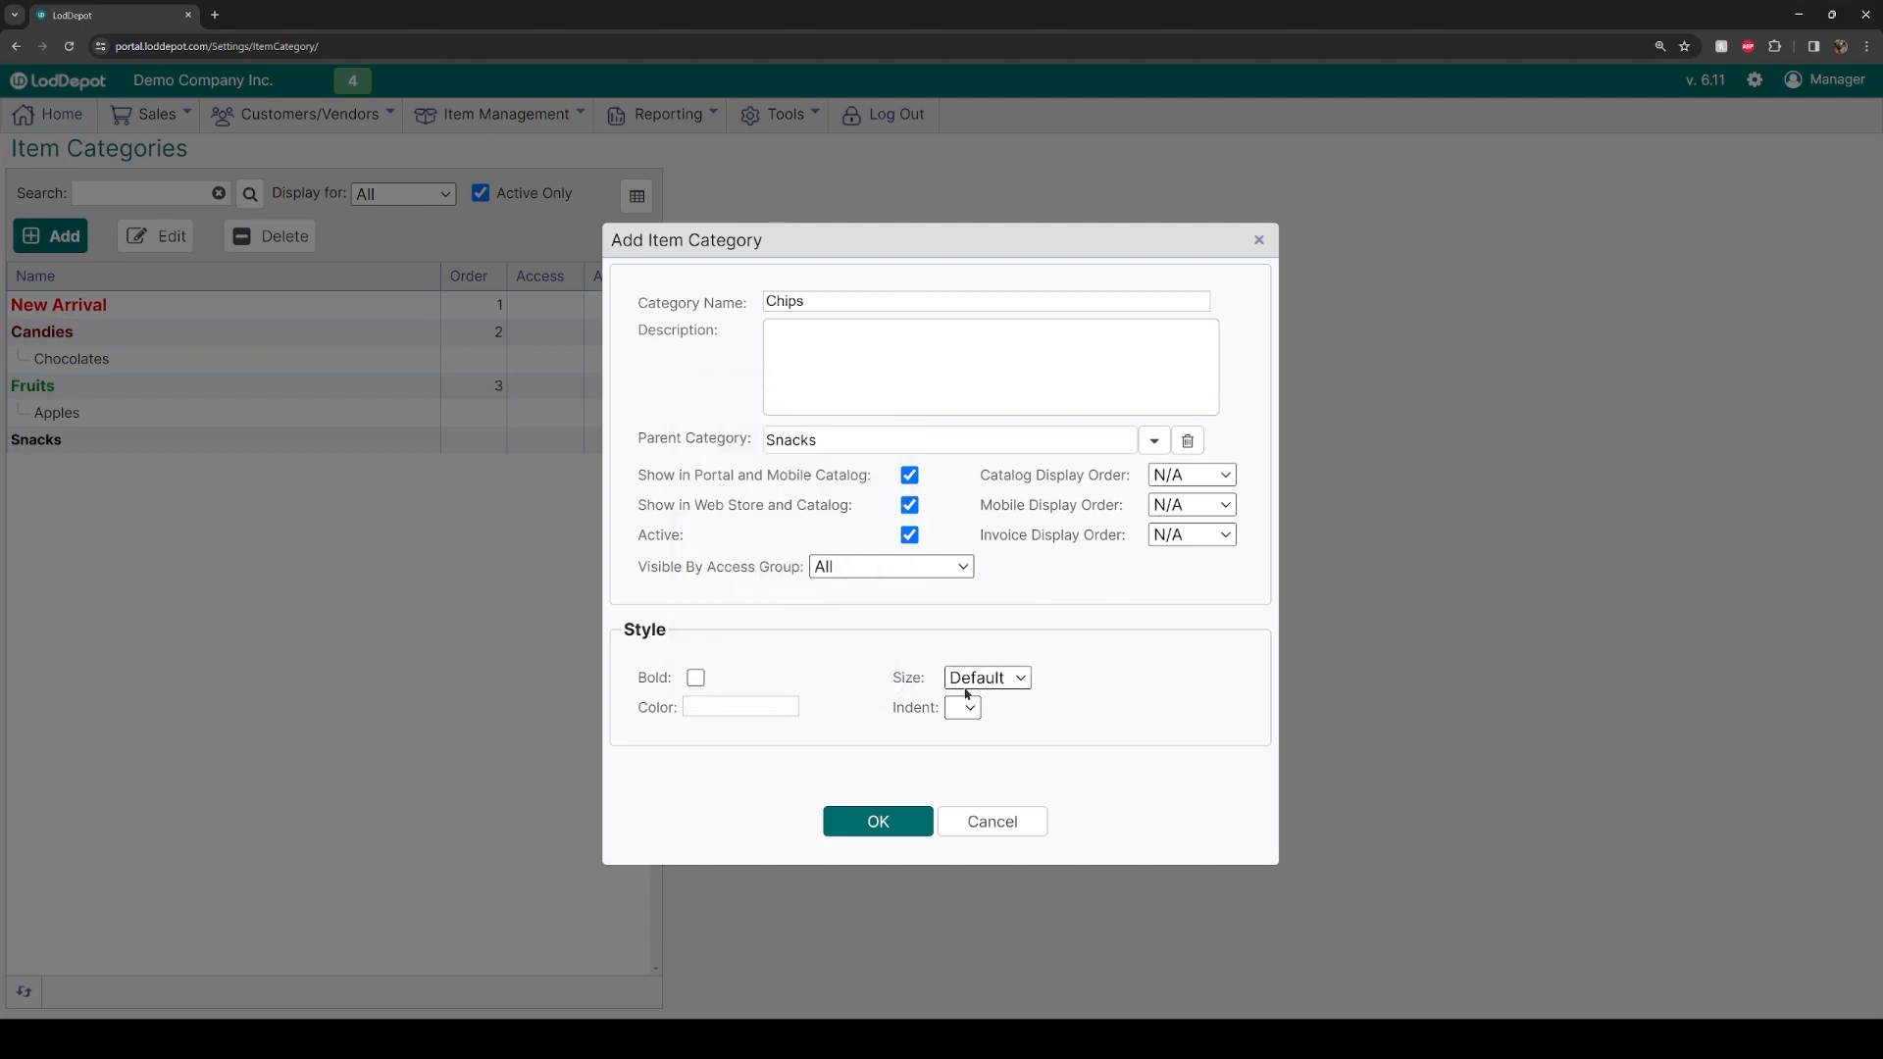
left_click(961, 678)
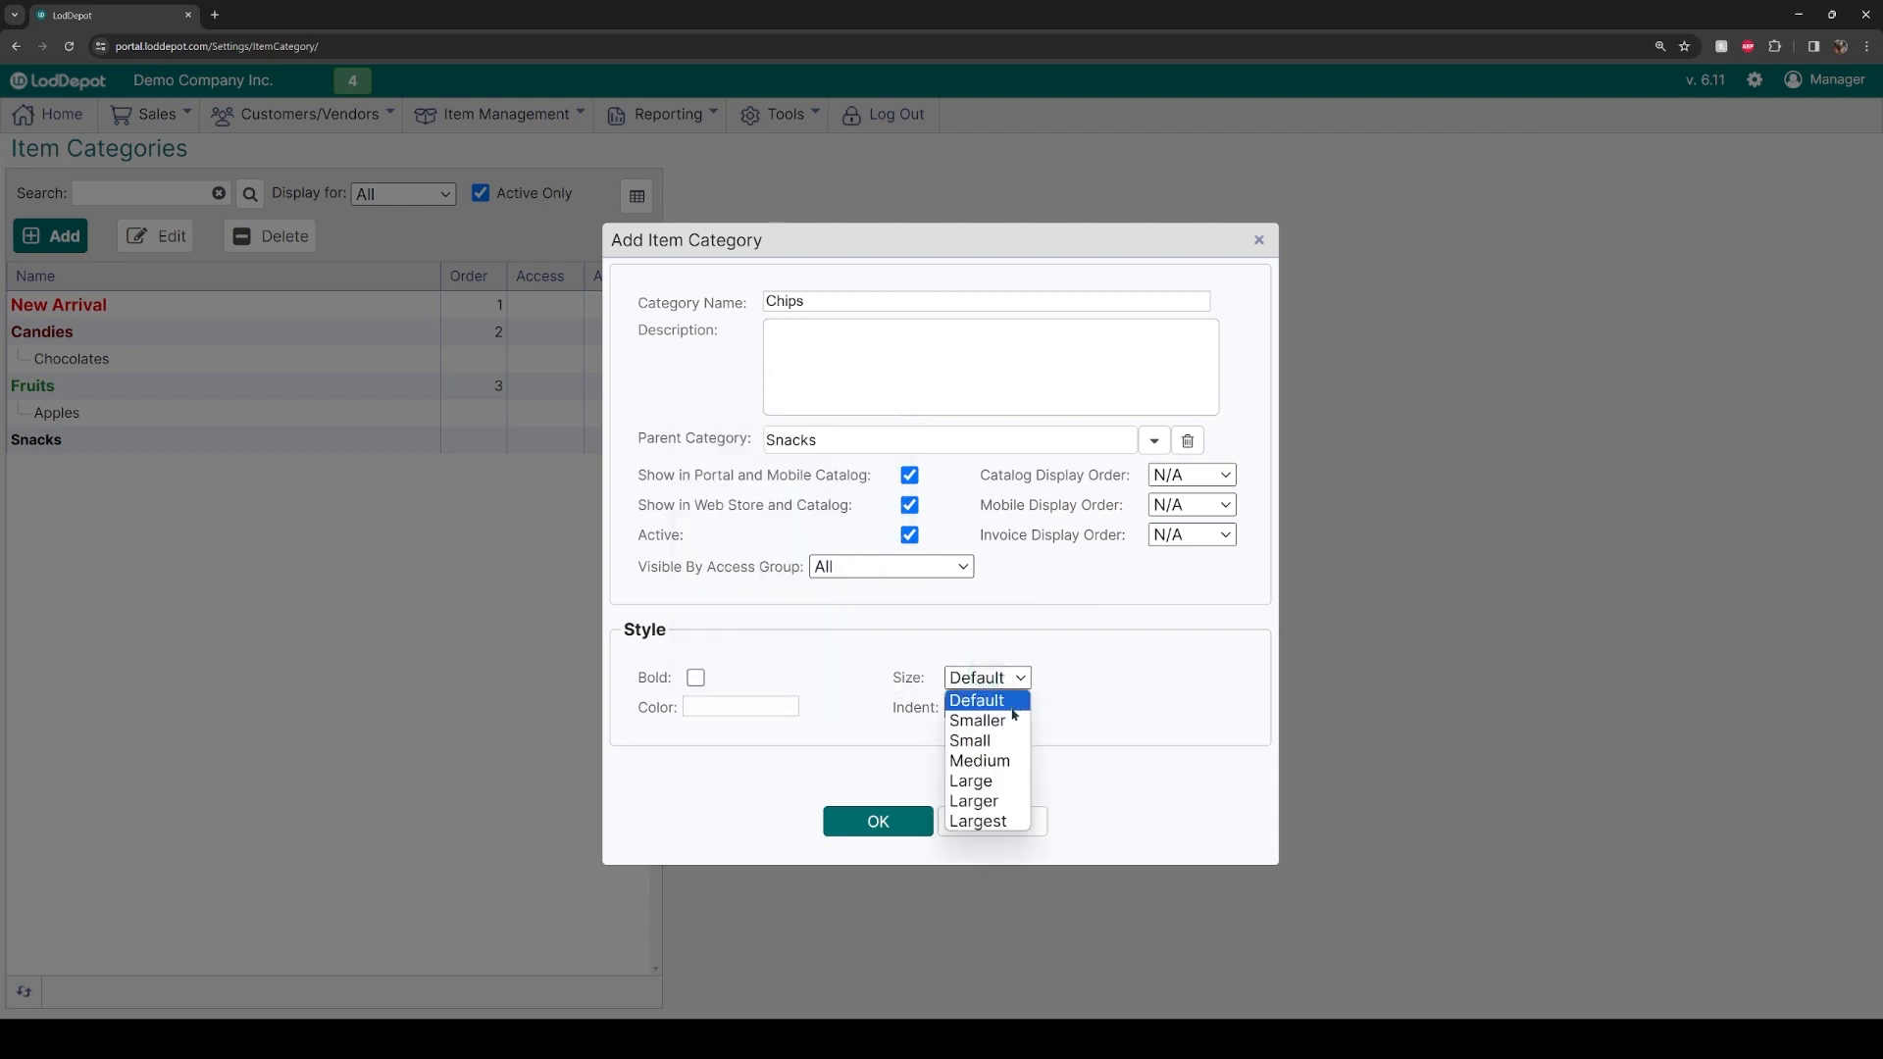
left_click(1069, 716)
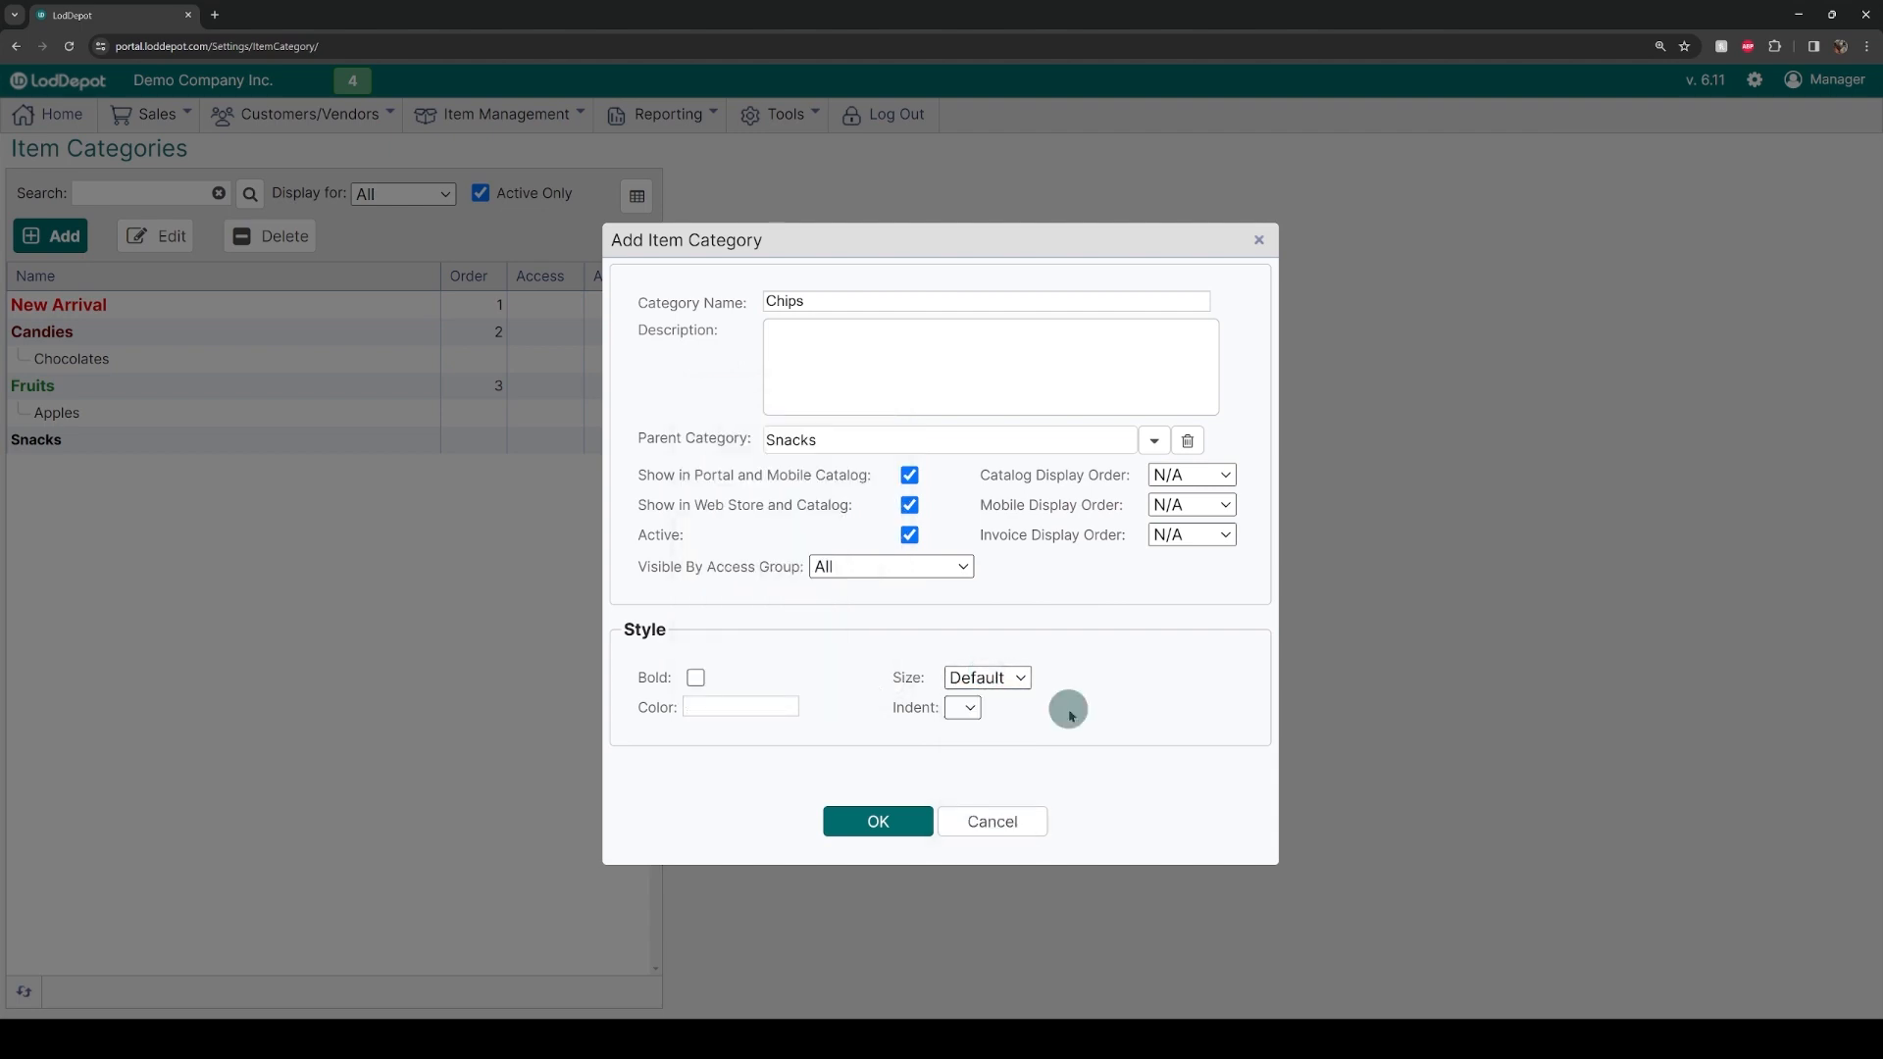
Step: Check the indent options and save the new Chips category
left_click(961, 708)
left_click(983, 740)
left_click(877, 822)
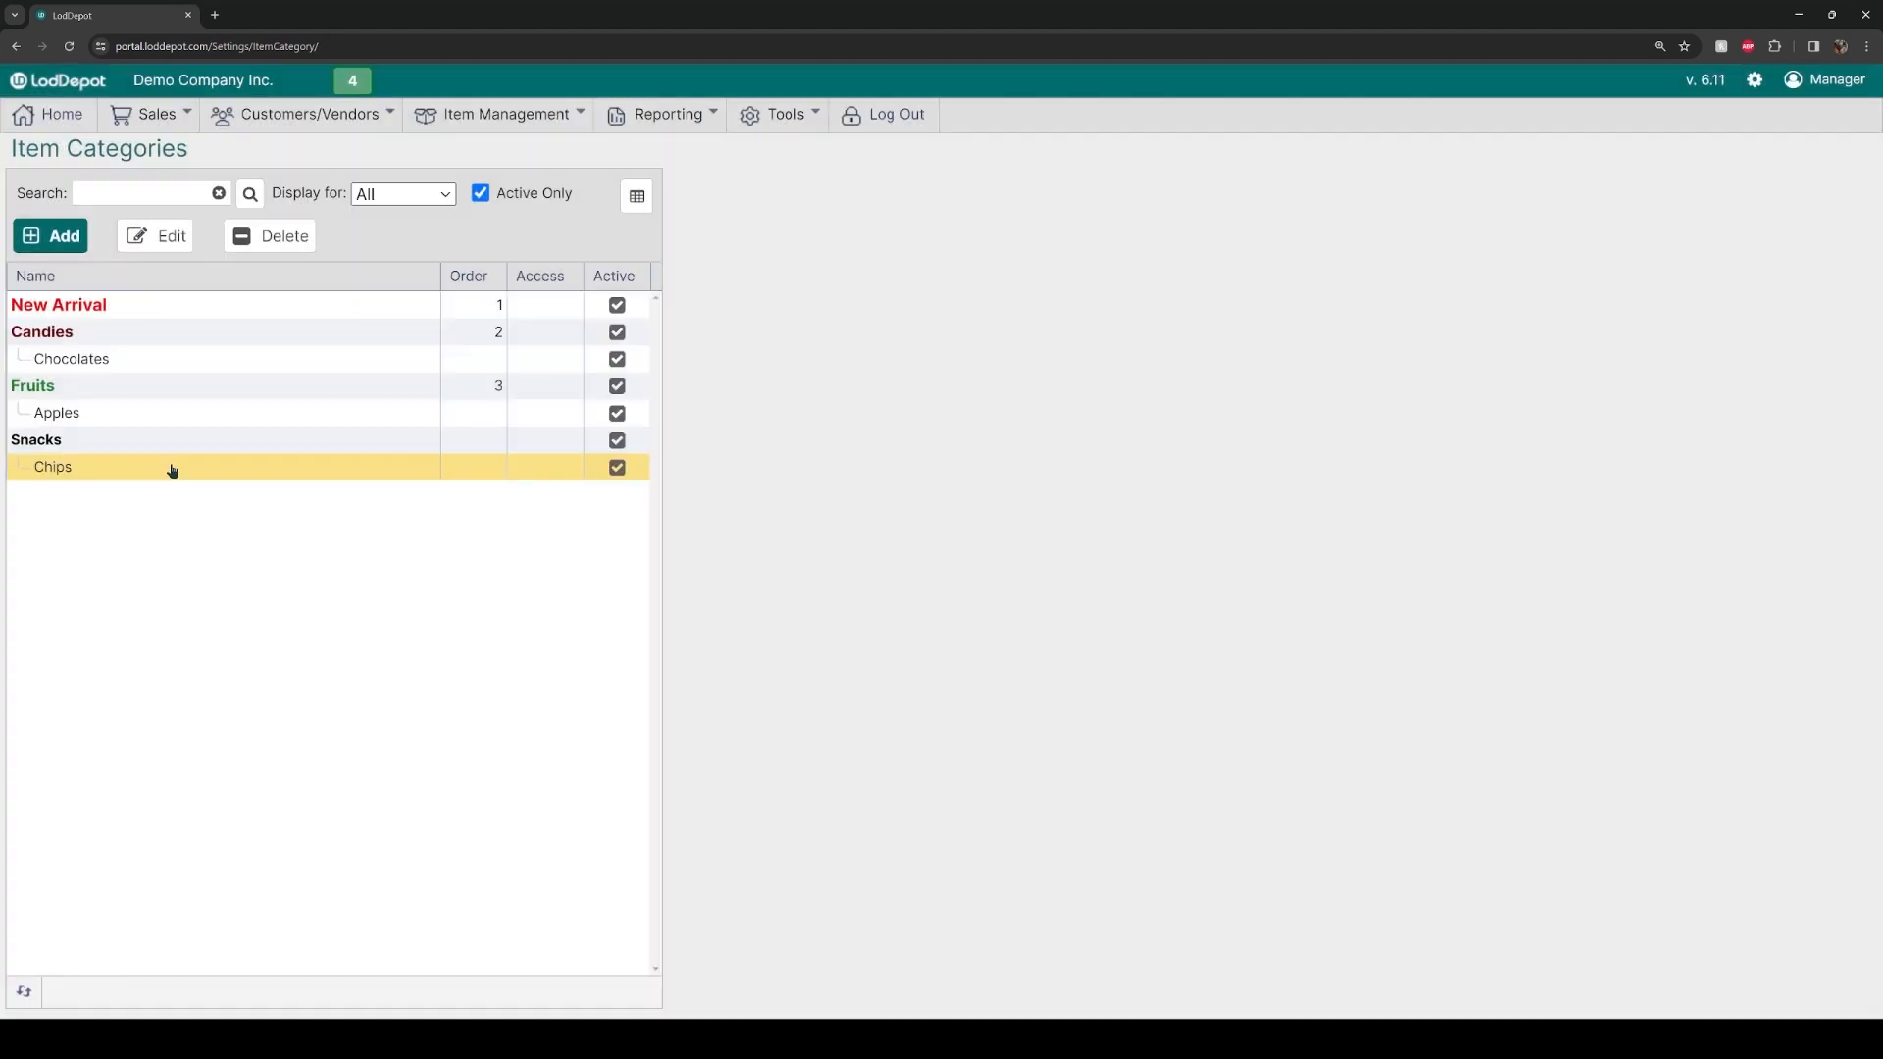
Step: Return to the items list and start a new item named BAGELCHIPS
left_click(501, 125)
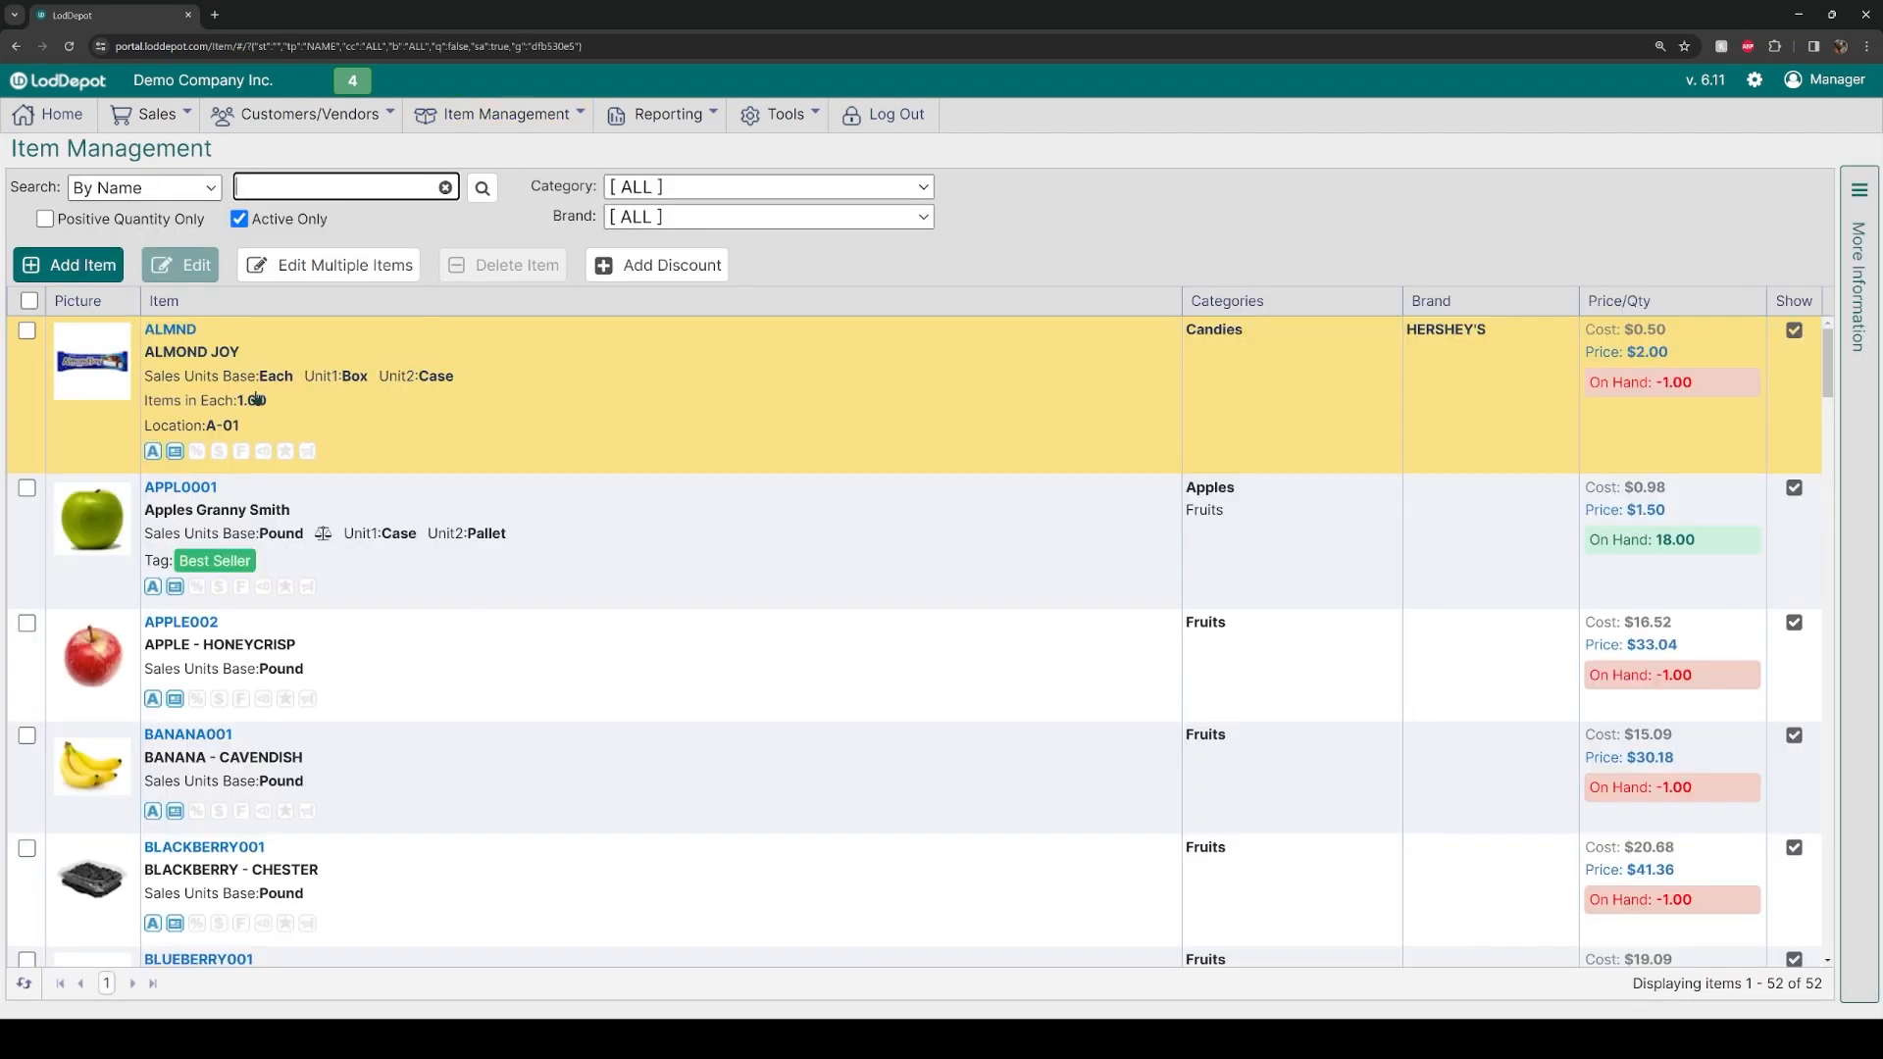
left_click(90, 268)
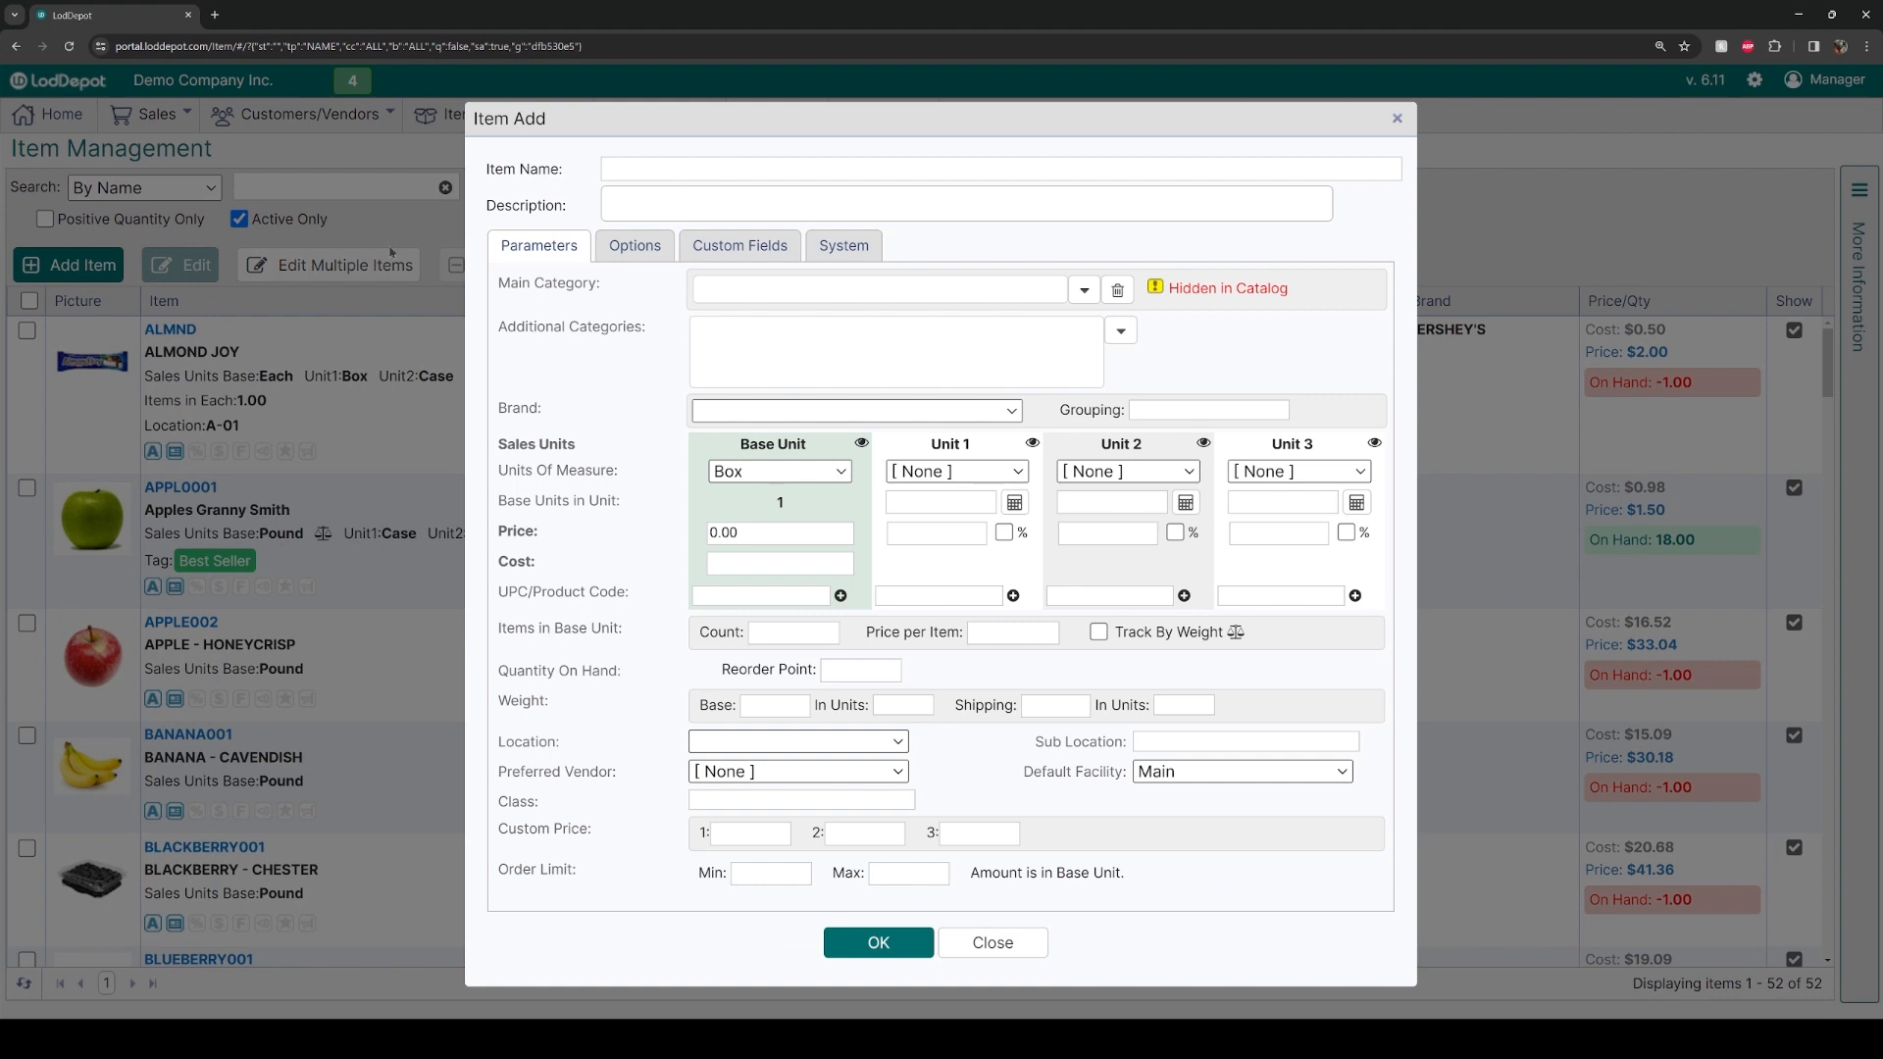
left_click(649, 170)
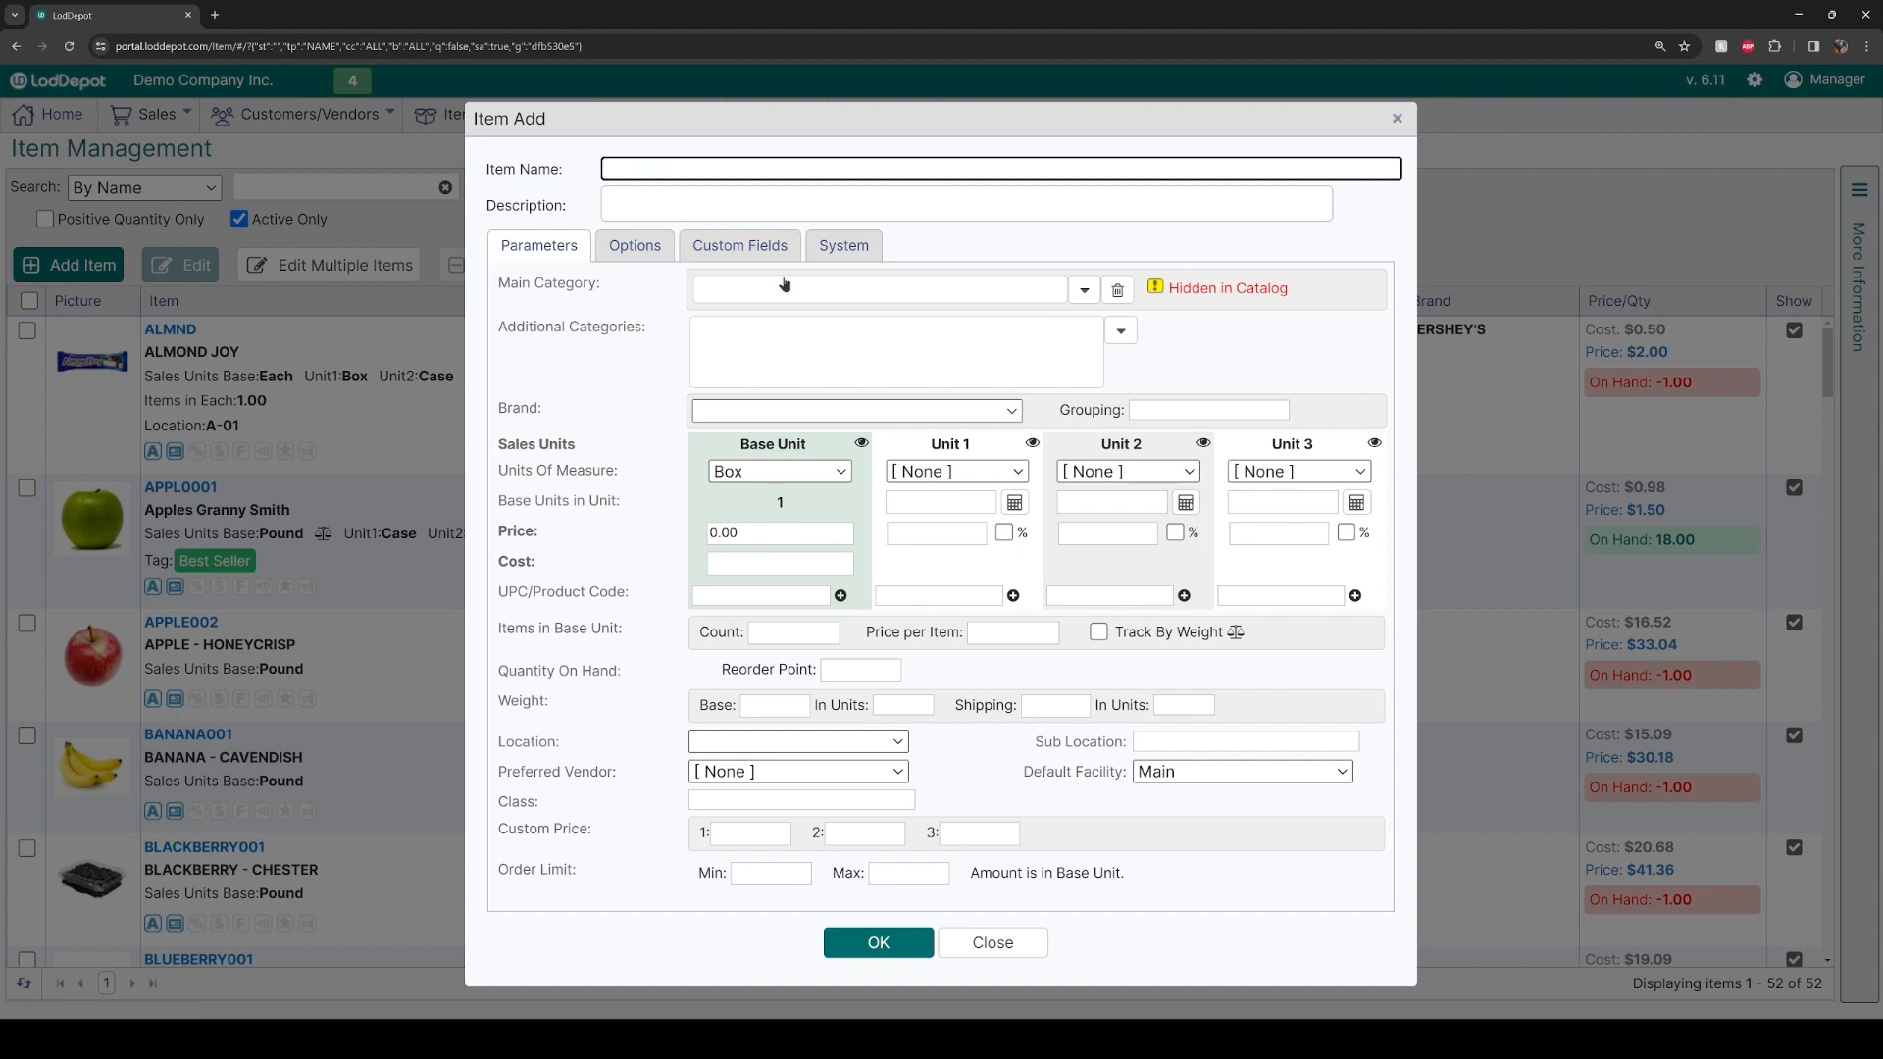
type("Bage")
key("BackSpace")
key("BackSpace")
key("BackSpace")
type("AGELCHIPS")
Step: Enter "Stacys Bagel chips" as the new item's description
left_click(757, 203)
type("Sc")
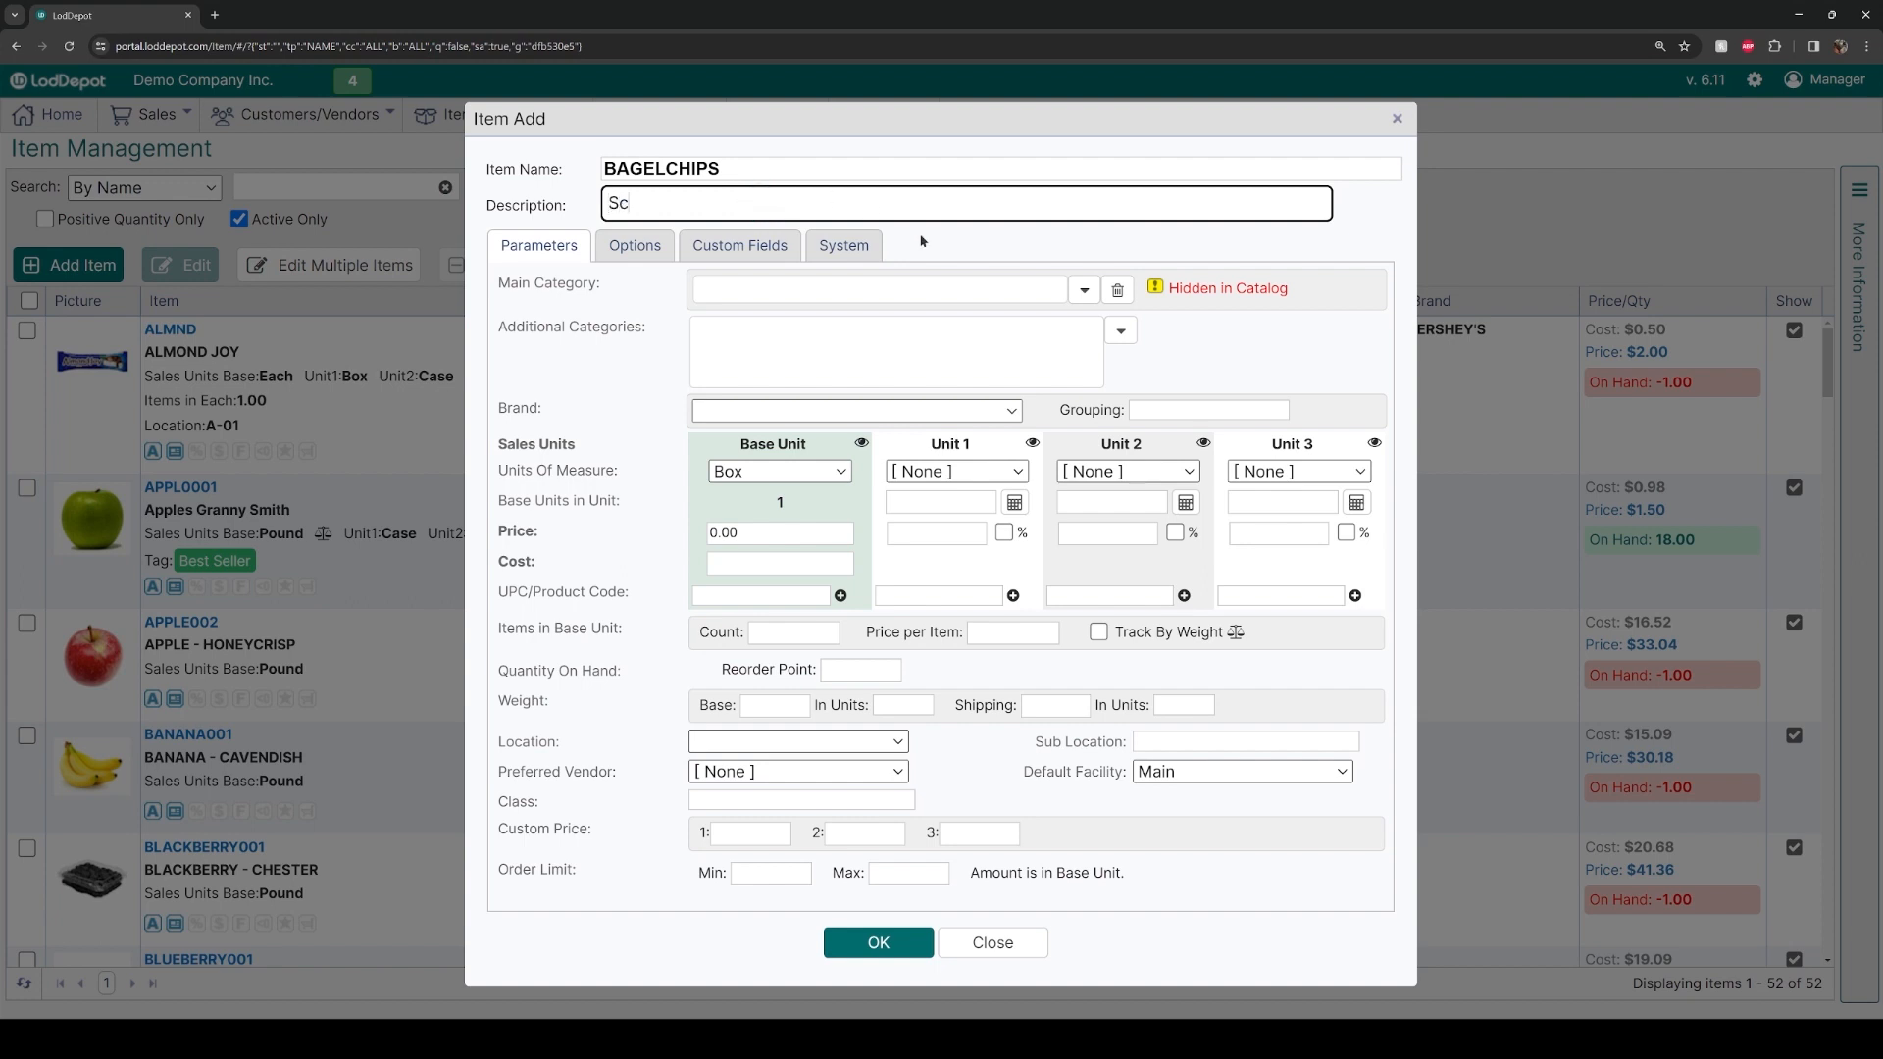
key("BackSpace")
type("tacys Bagel chips")
Step: Set the item's main category to Chips and add New Arrival as an additional category
left_click(720, 285)
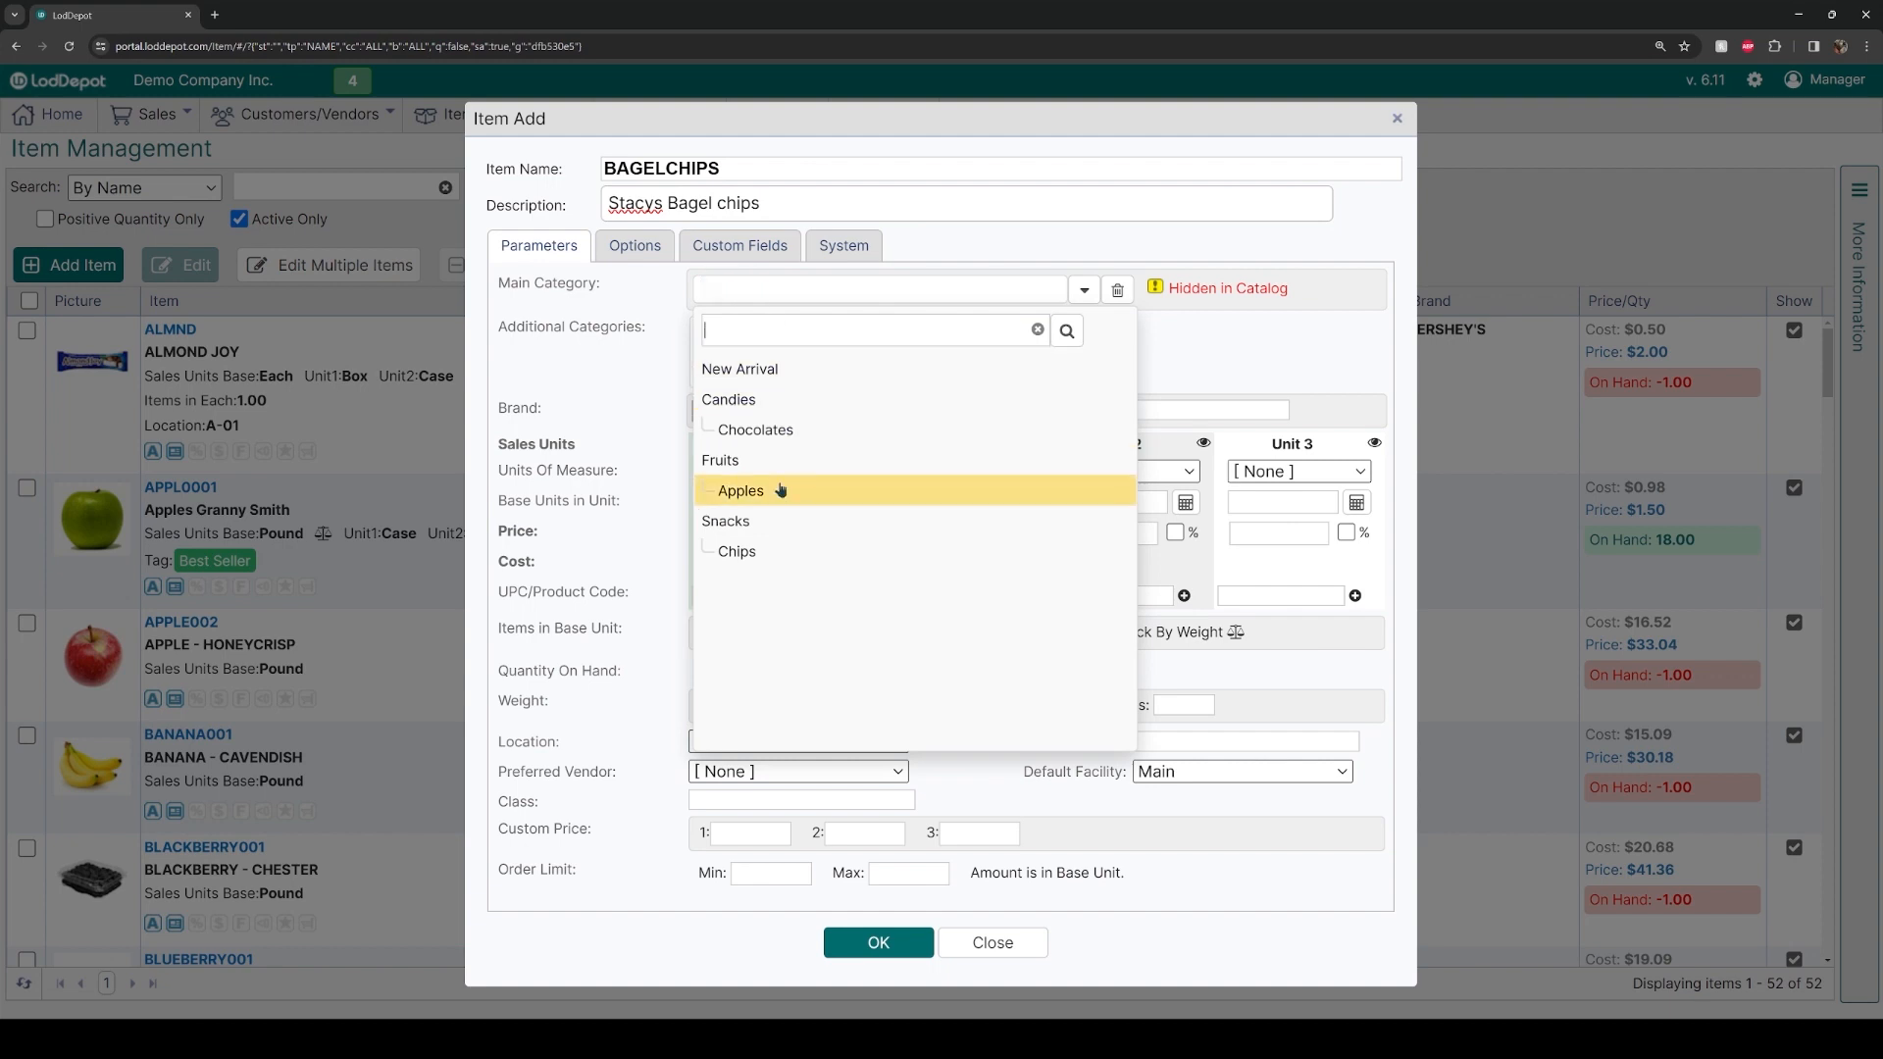
left_click(780, 542)
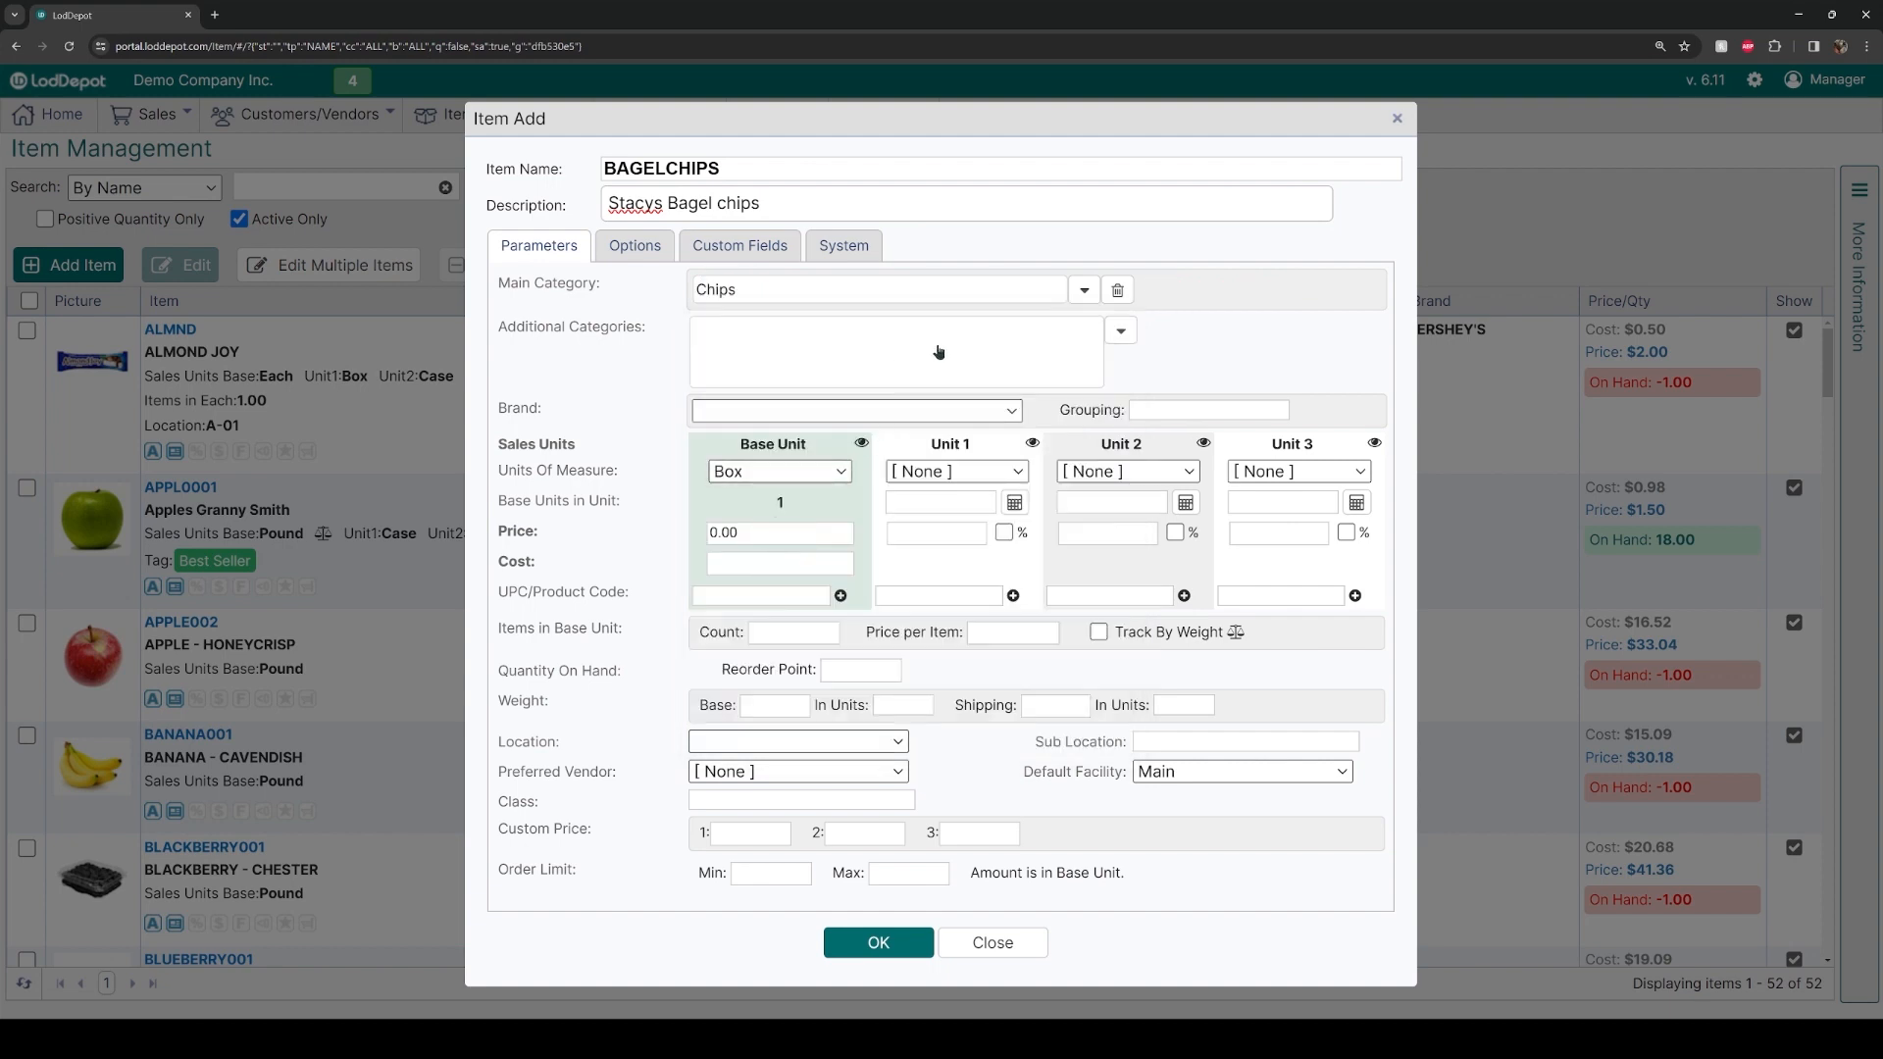
left_click(992, 341)
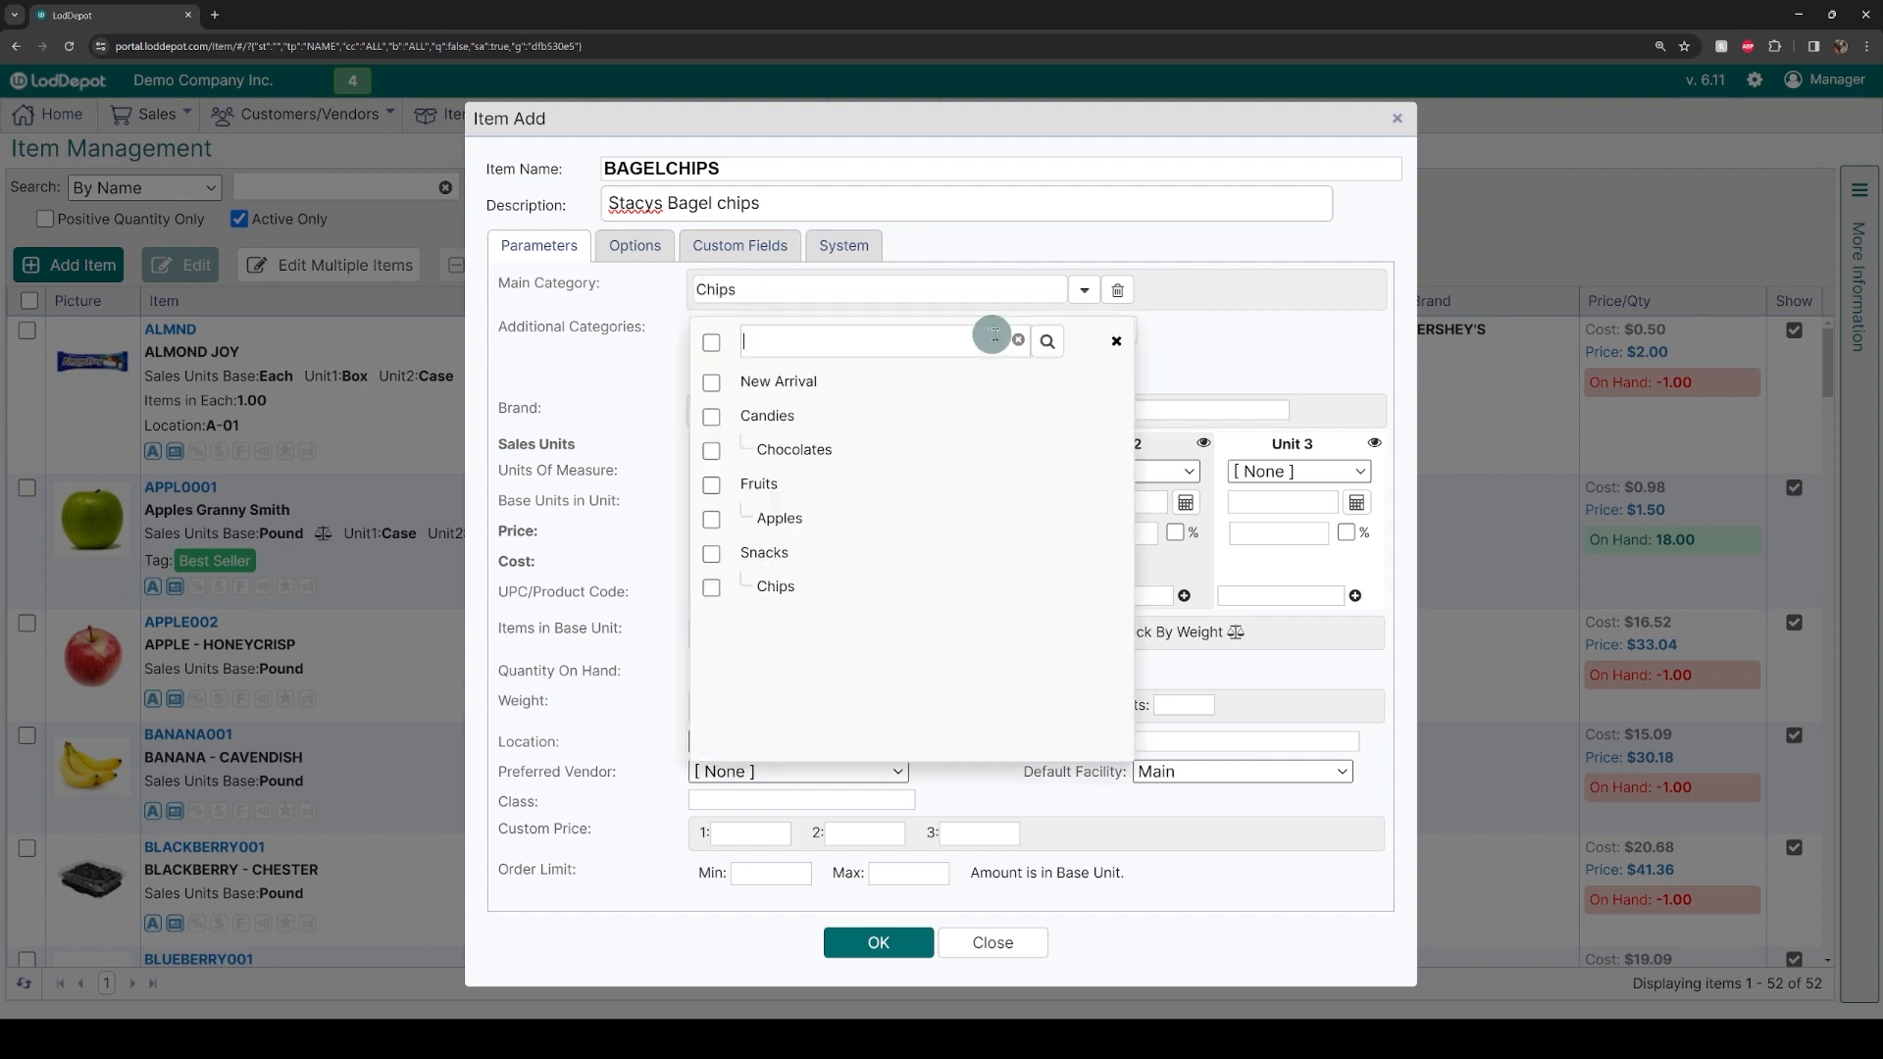
left_click(710, 381)
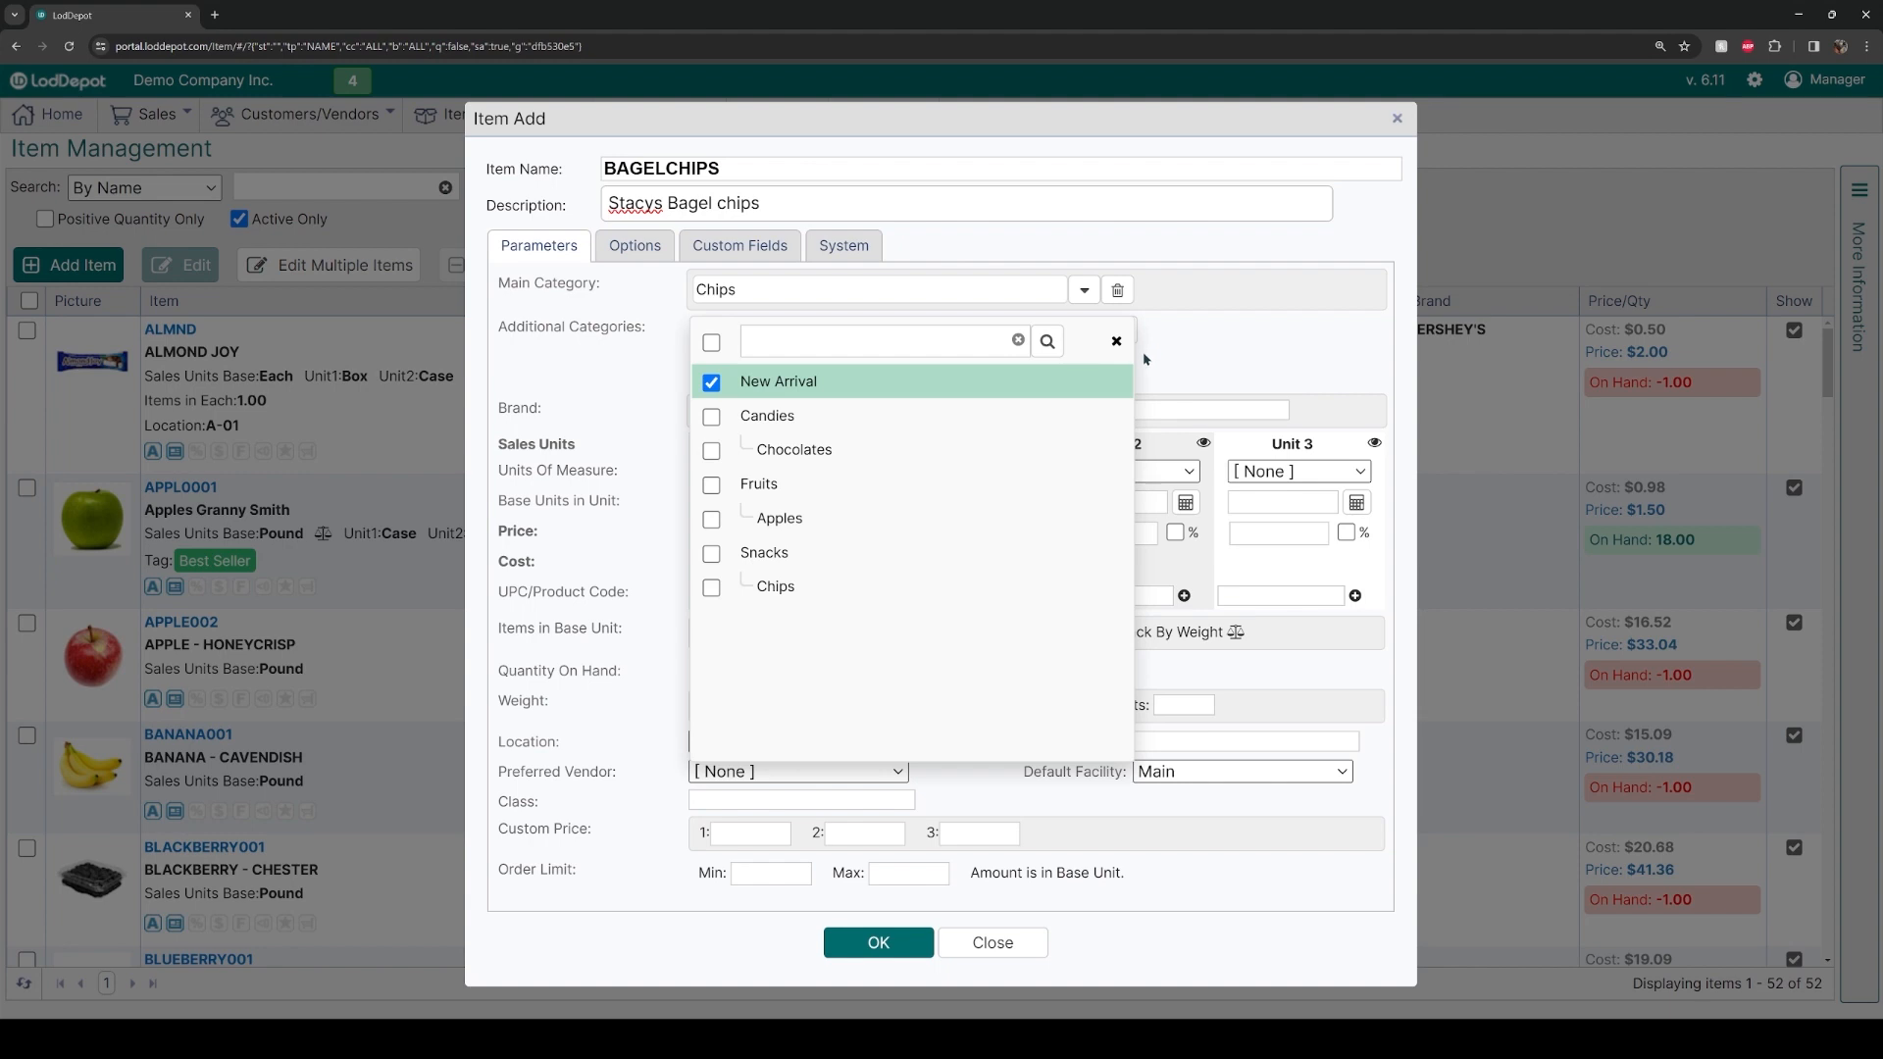
left_click(1128, 342)
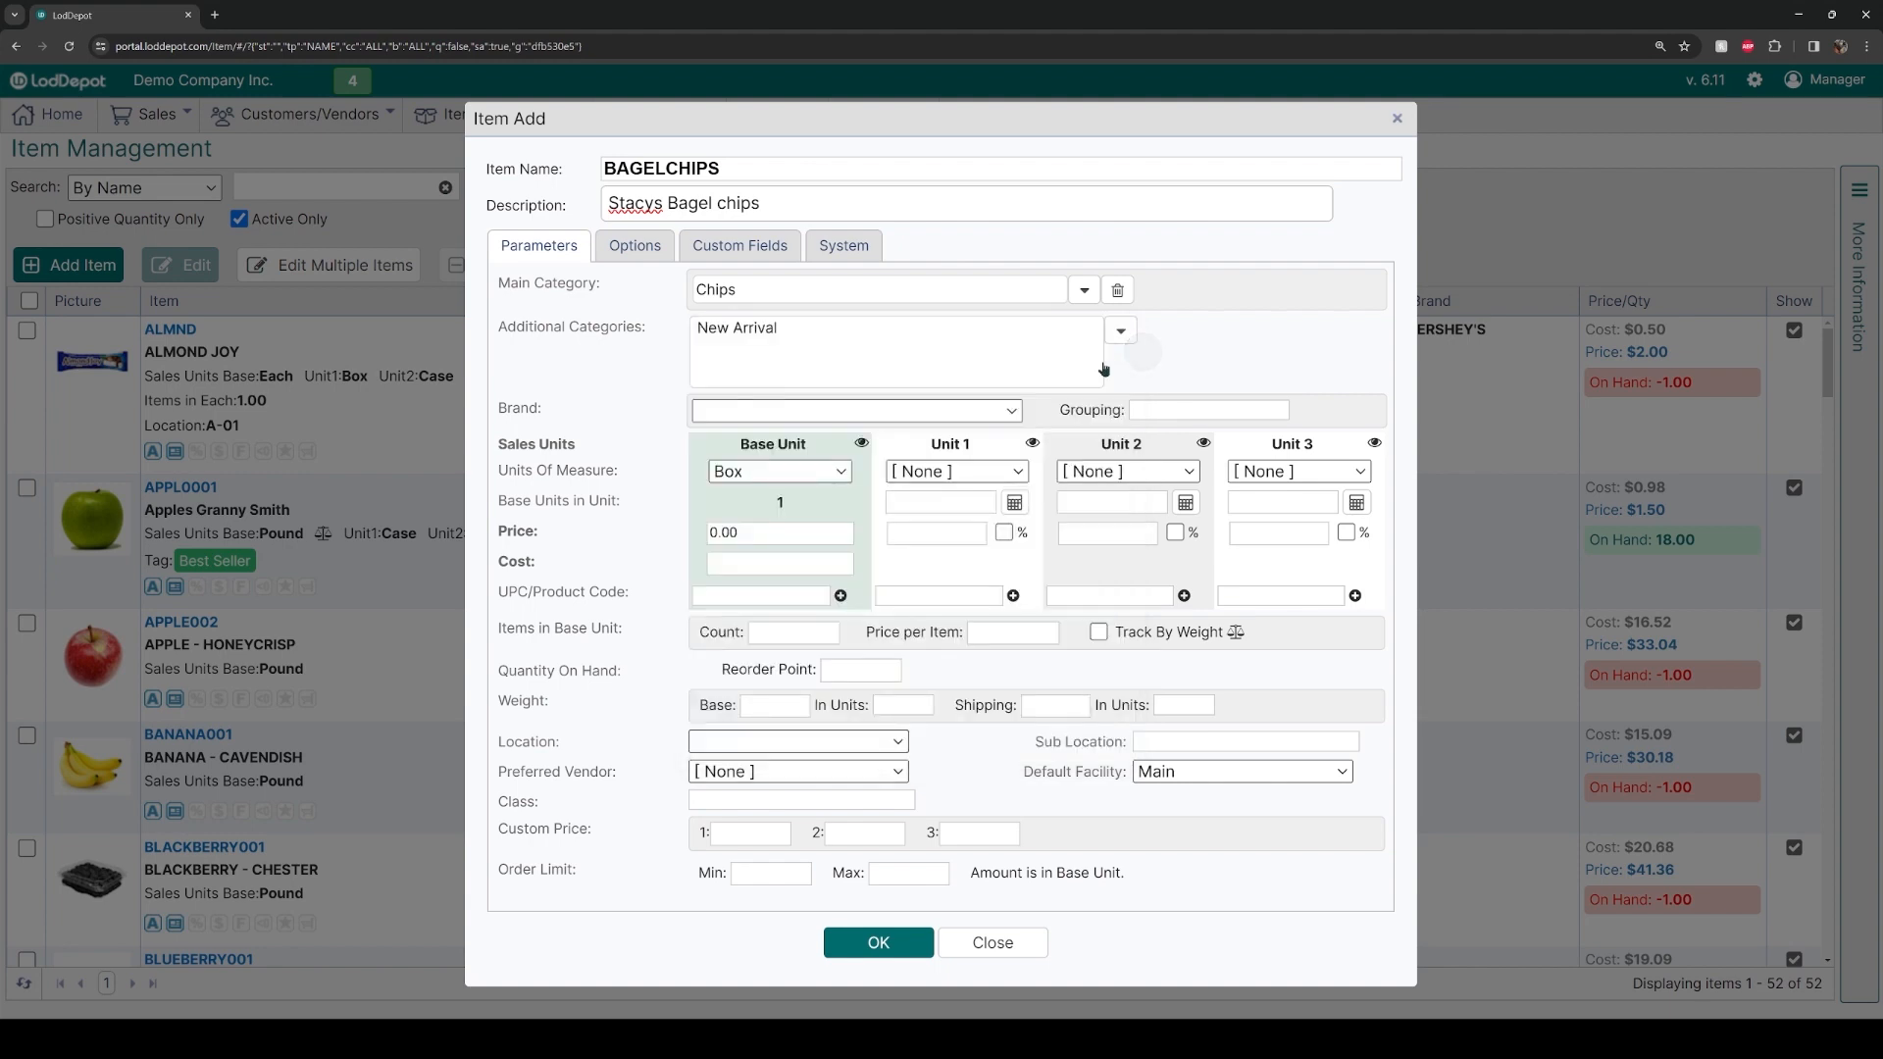
Step: Set the item's brand to STACYS and leave its grouping empty
left_click(934, 417)
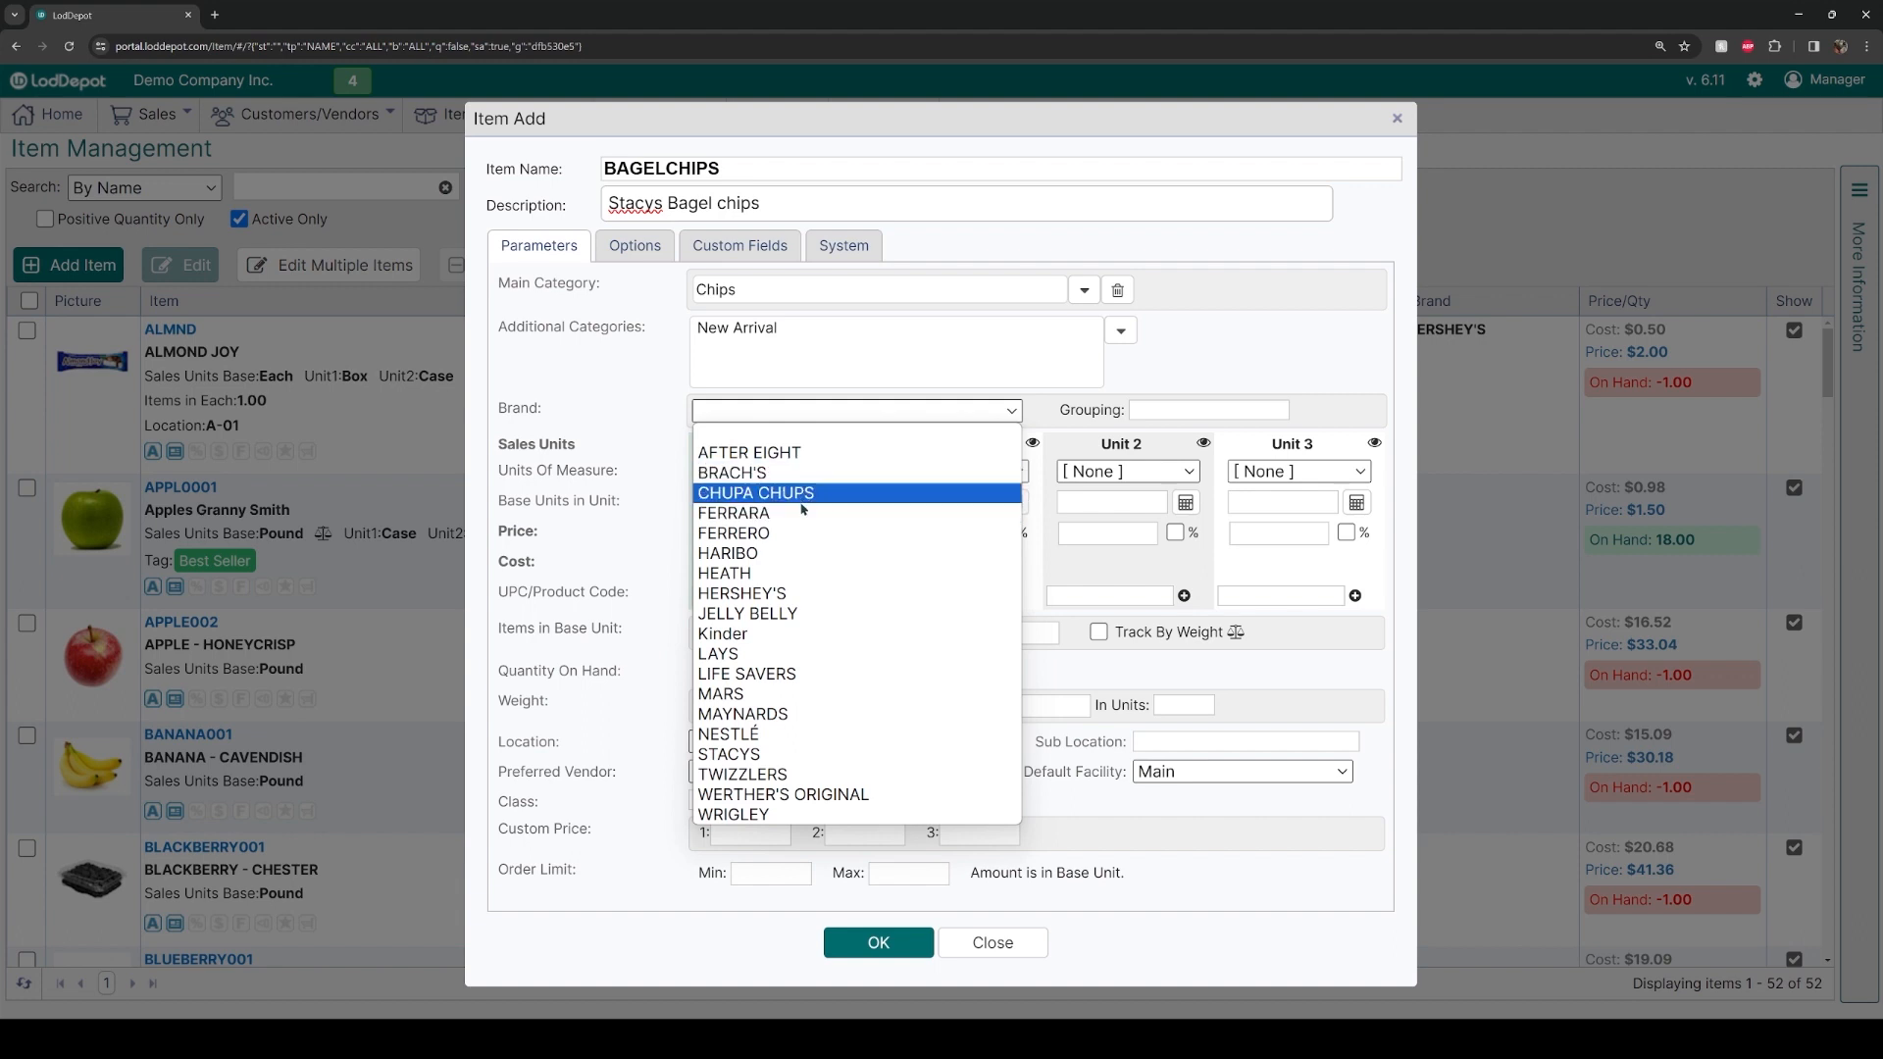
left_click(763, 754)
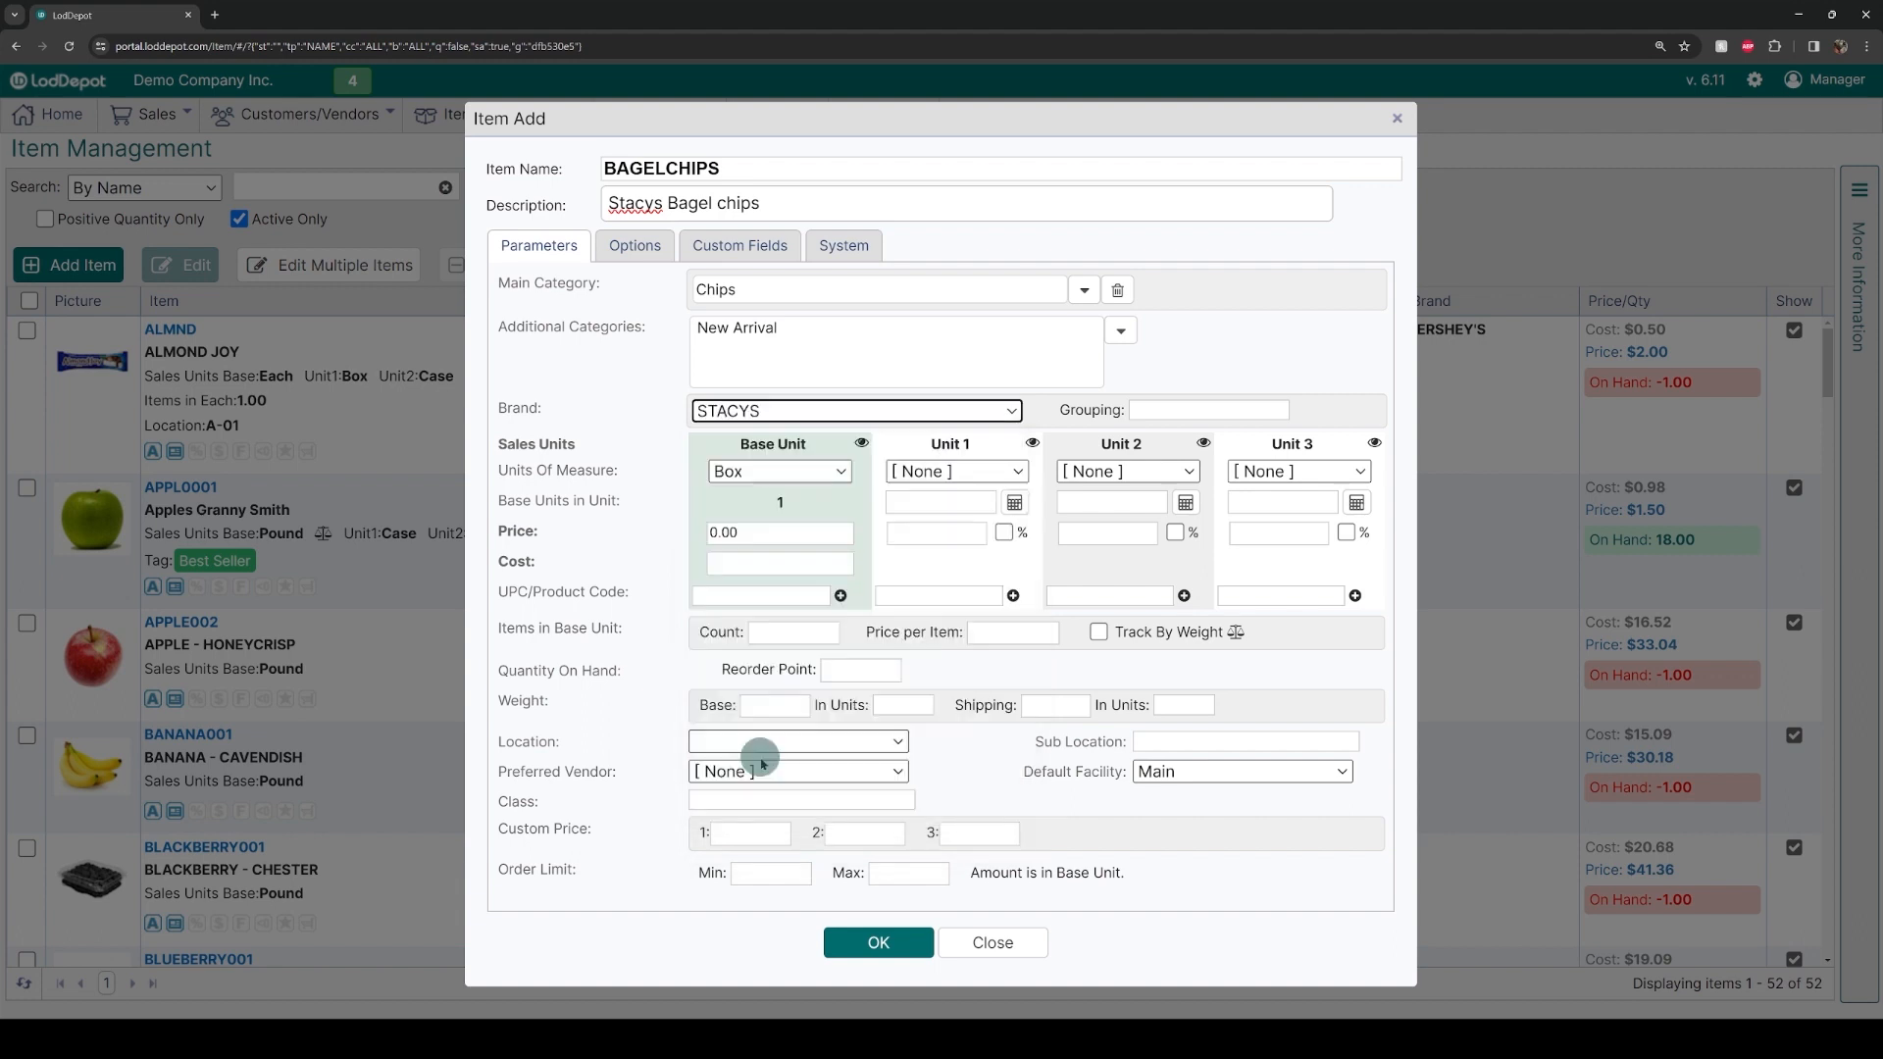
left_click(1189, 410)
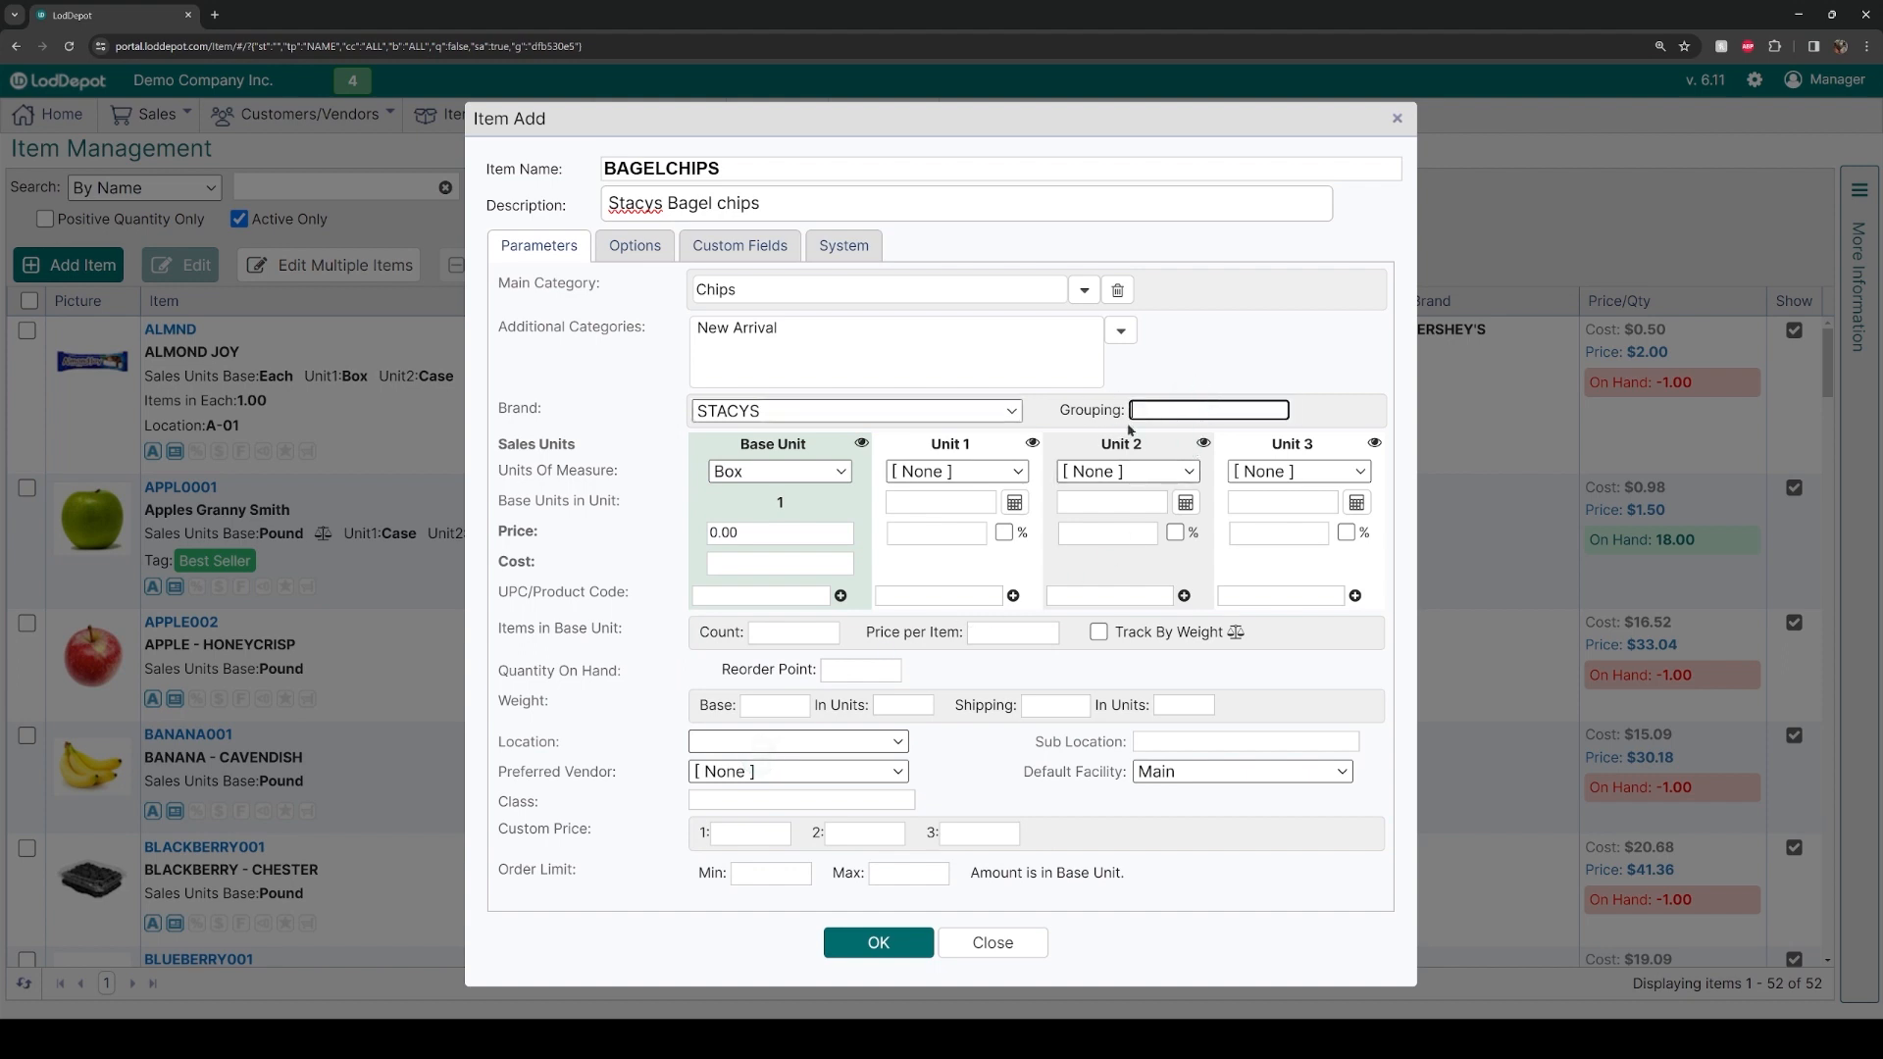
Step: Choose Box as the base unit of measure
left_click(838, 471)
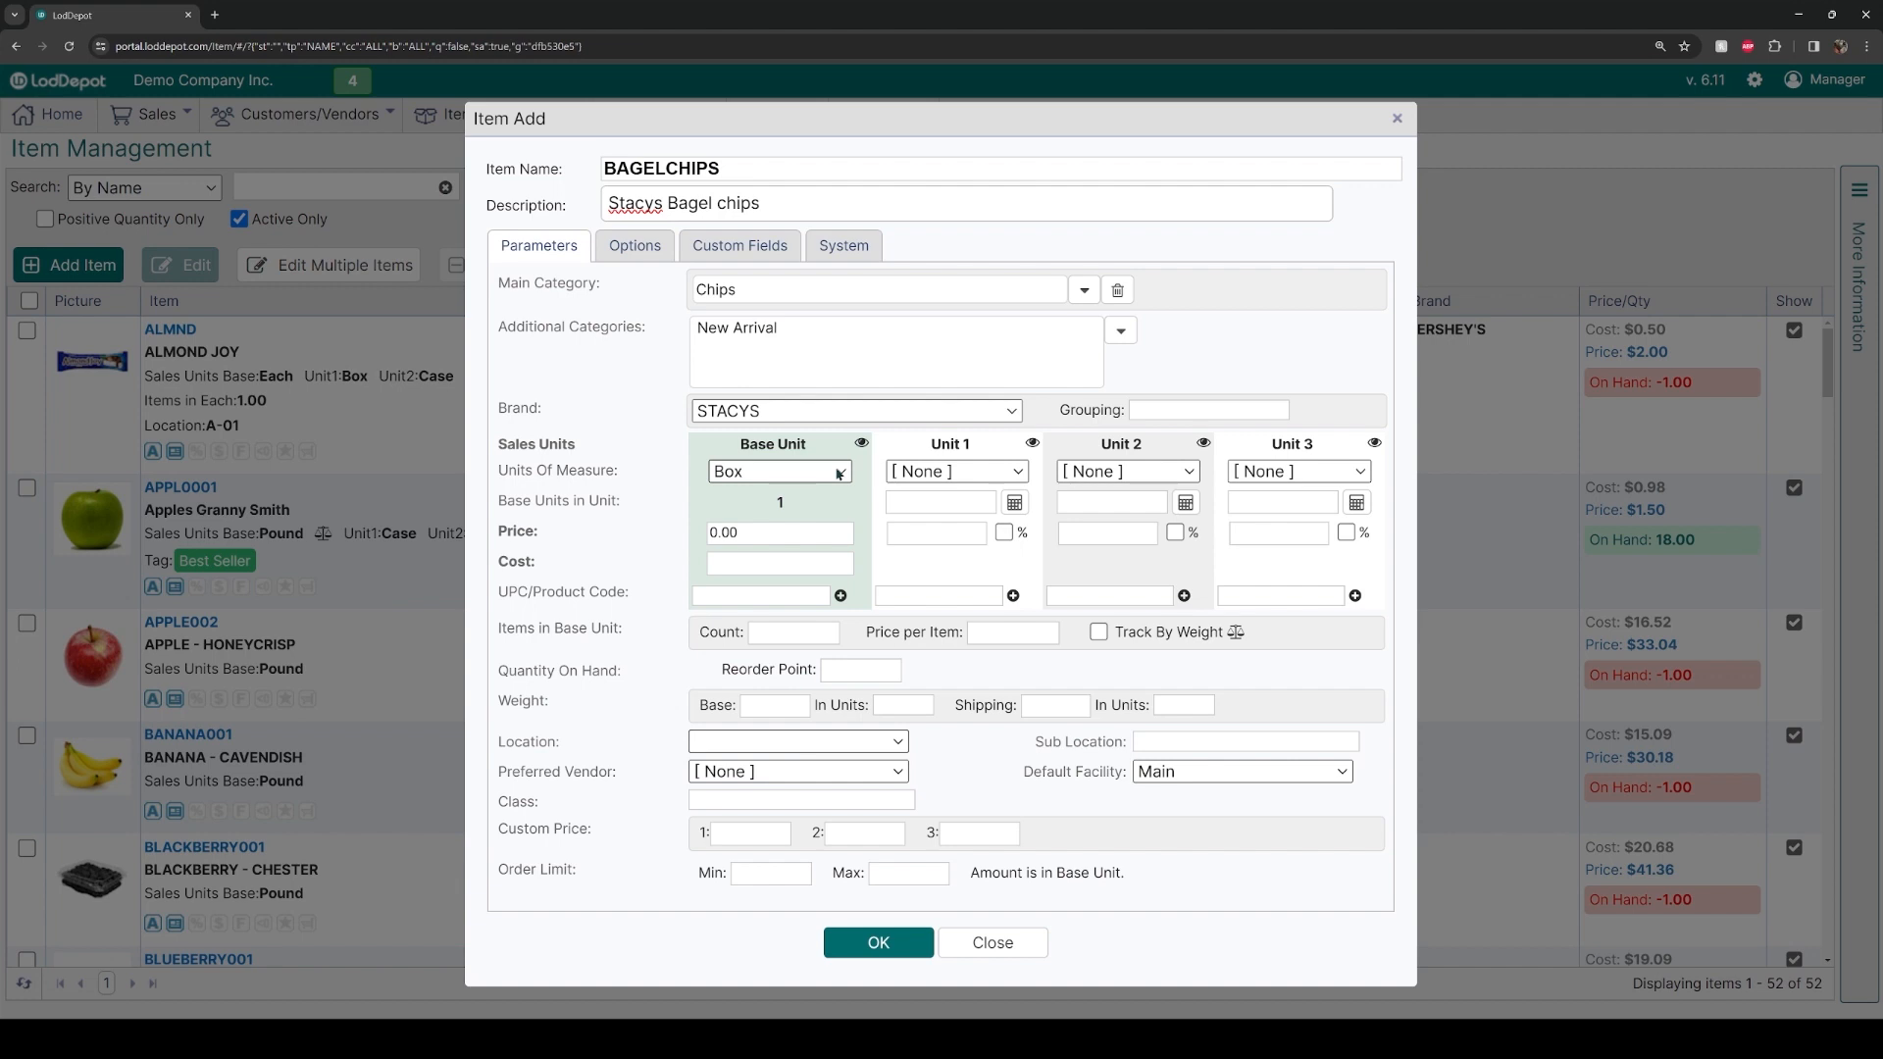
left_click(838, 472)
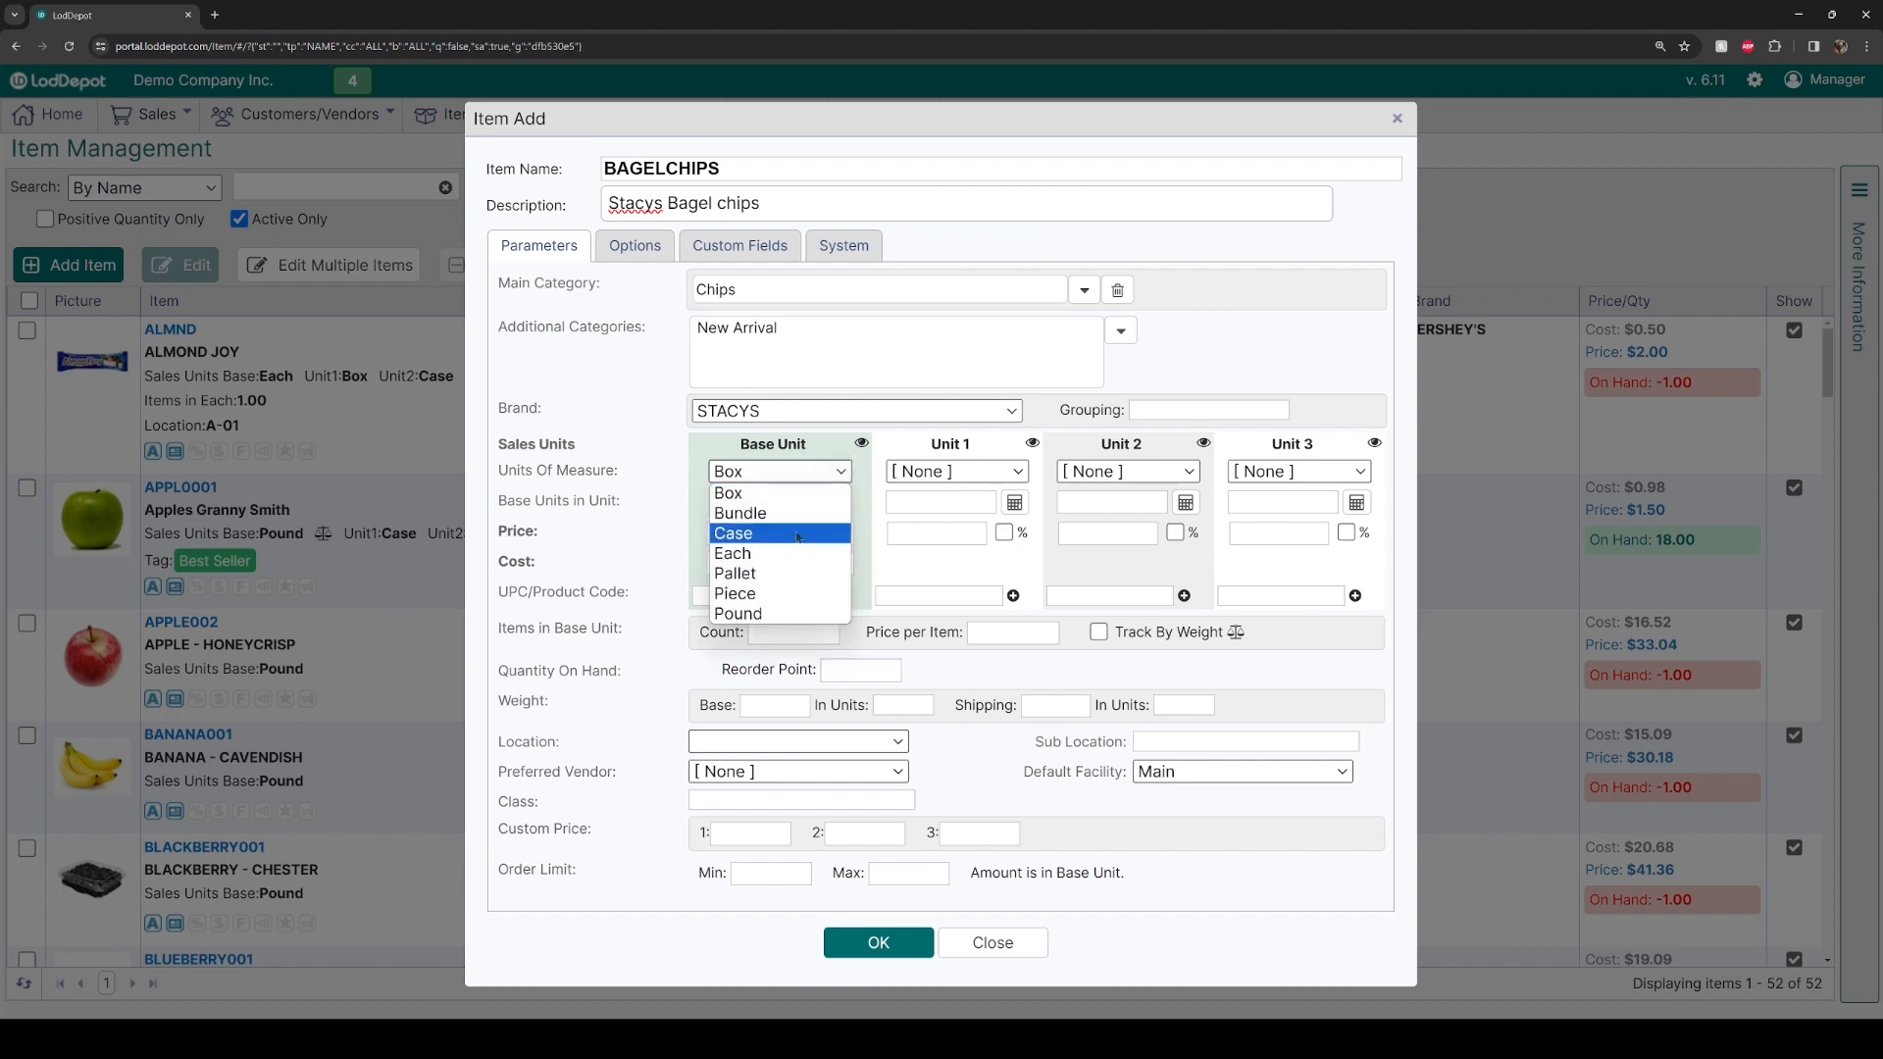
left_click(784, 493)
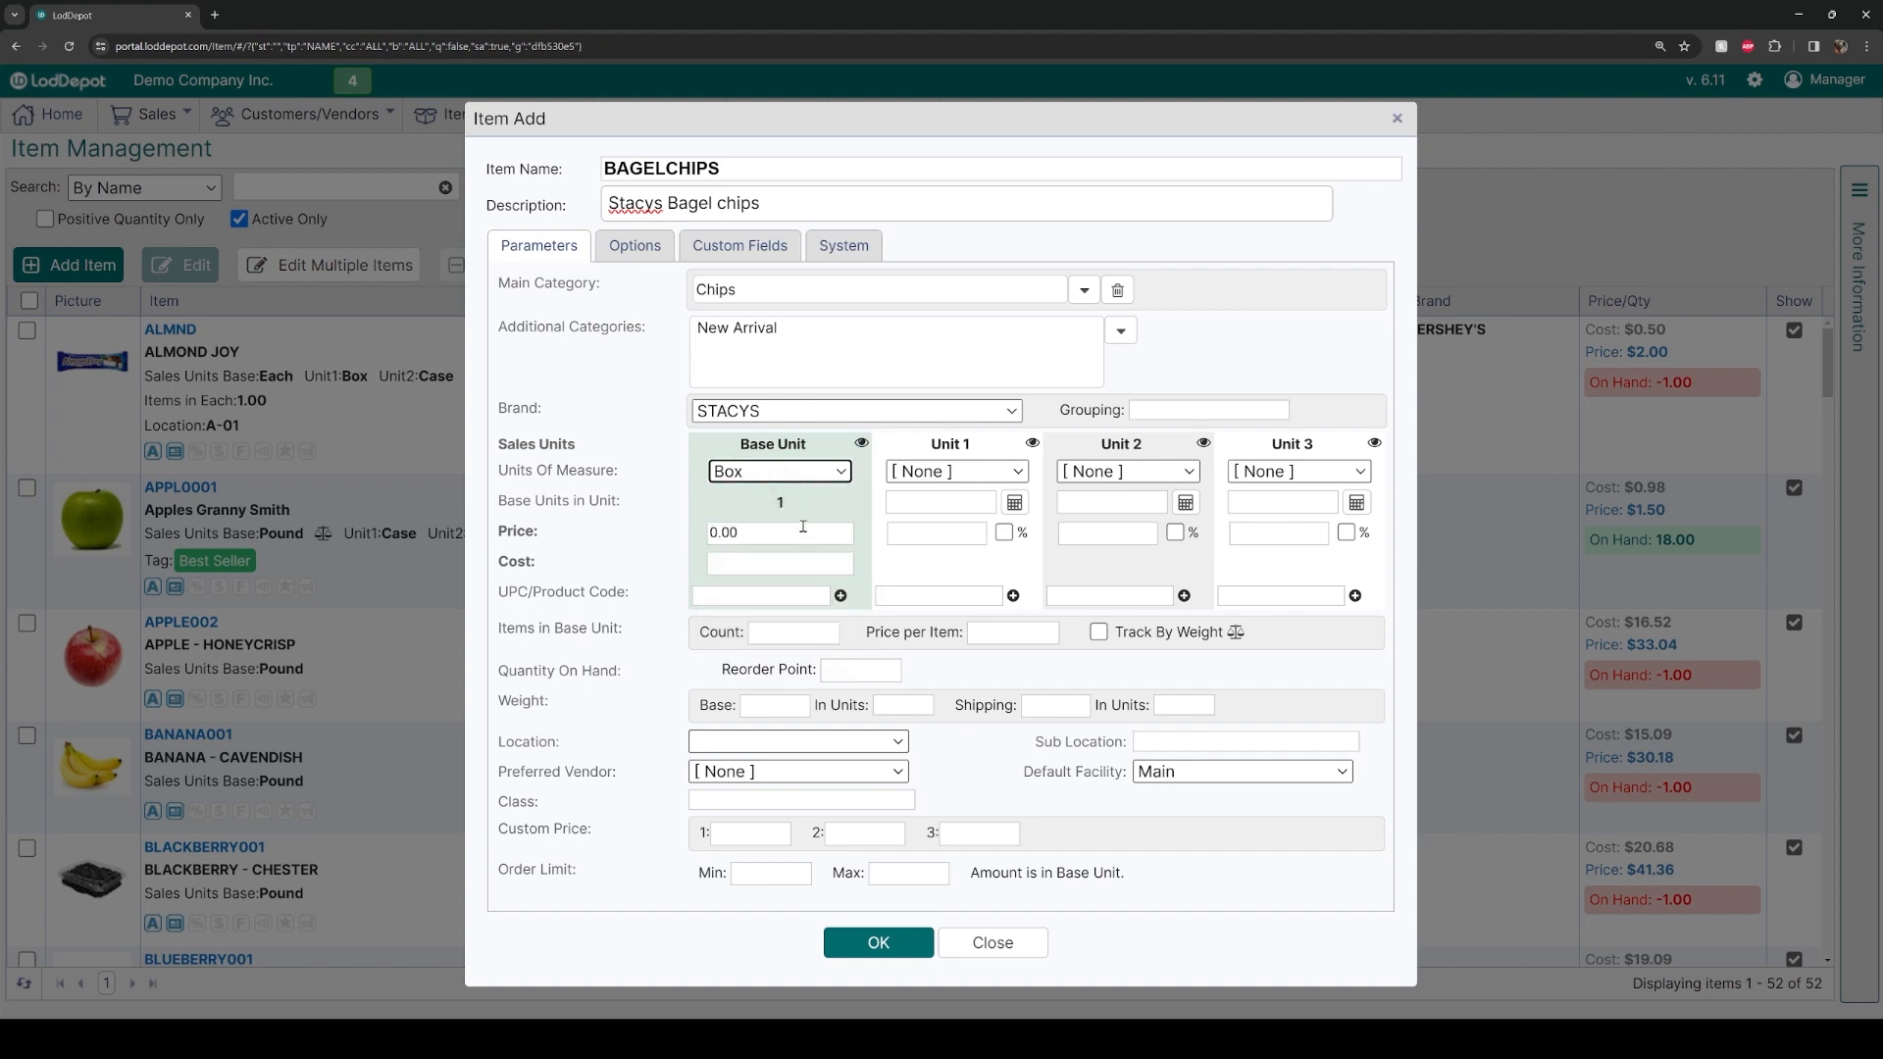
Step: Set the base unit's price to 30.00 and its cost to 20.00
left_click(790, 535)
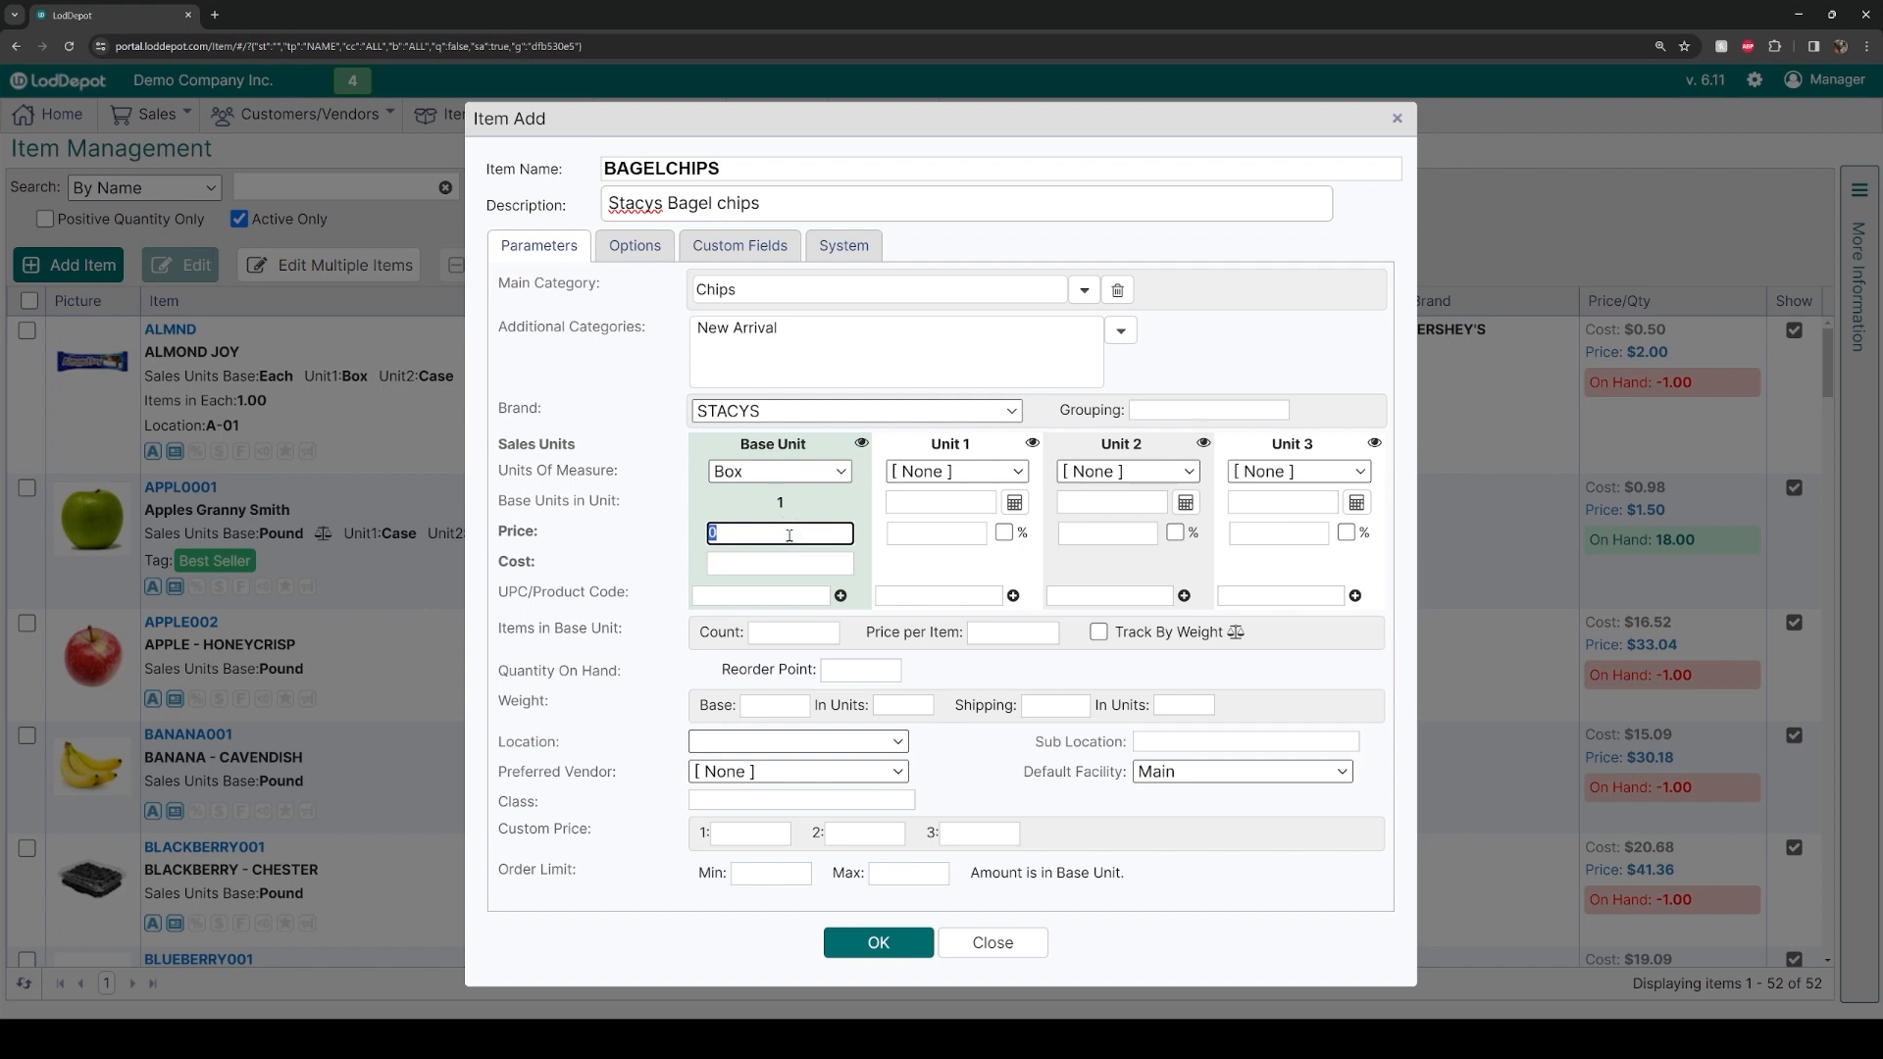
type("30.00")
left_click(800, 561)
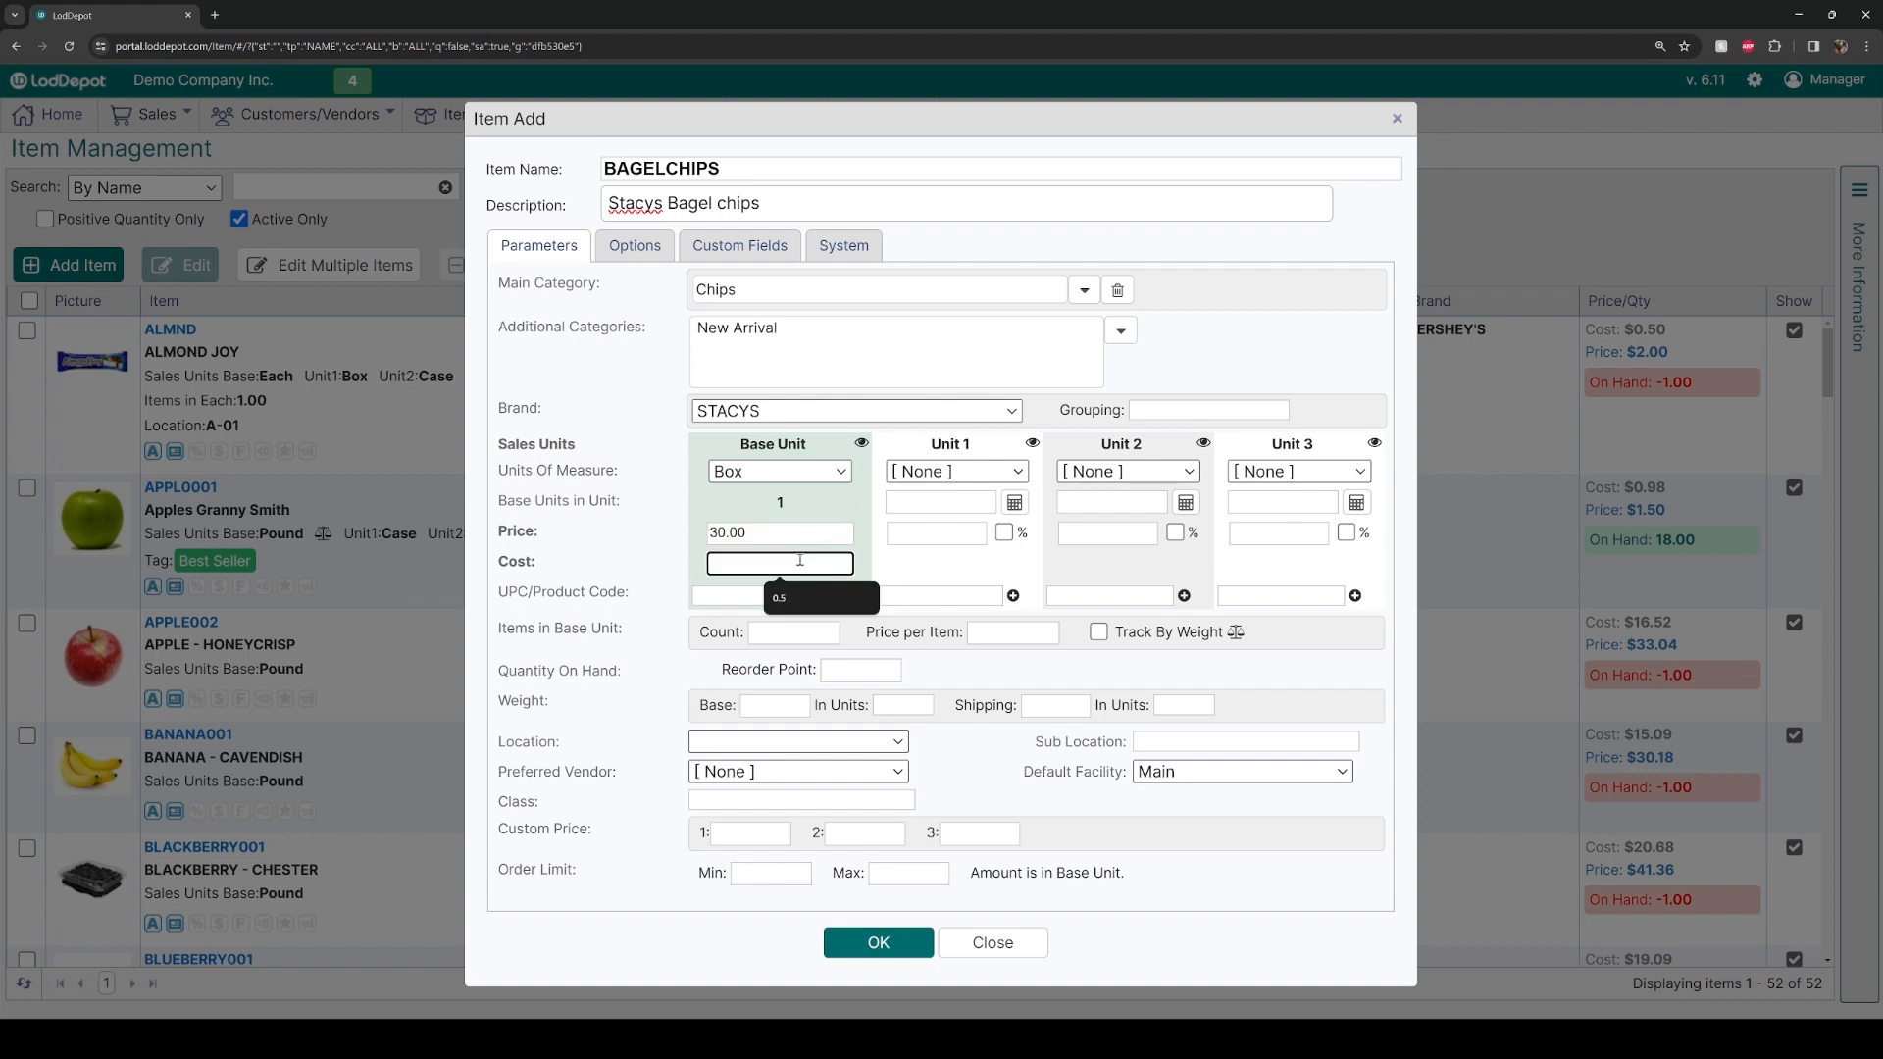
type("20.")
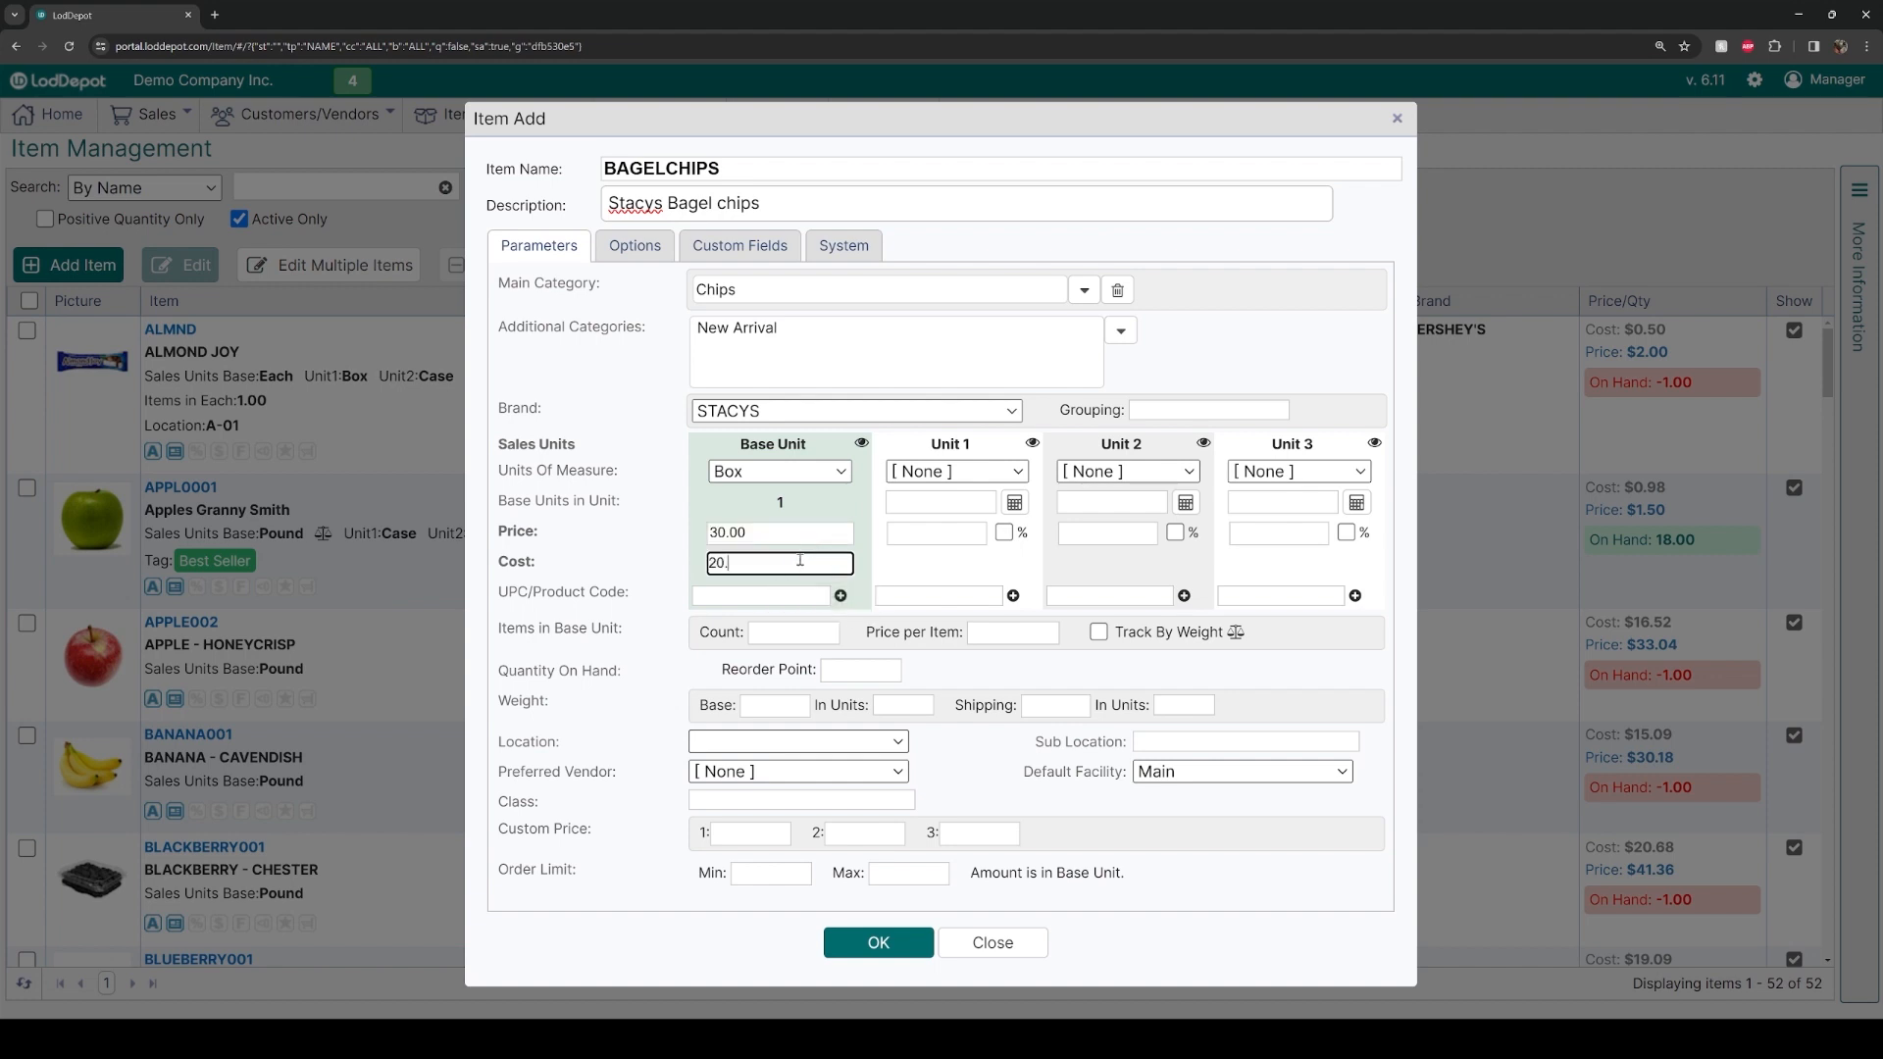
type("00")
left_click(768, 593)
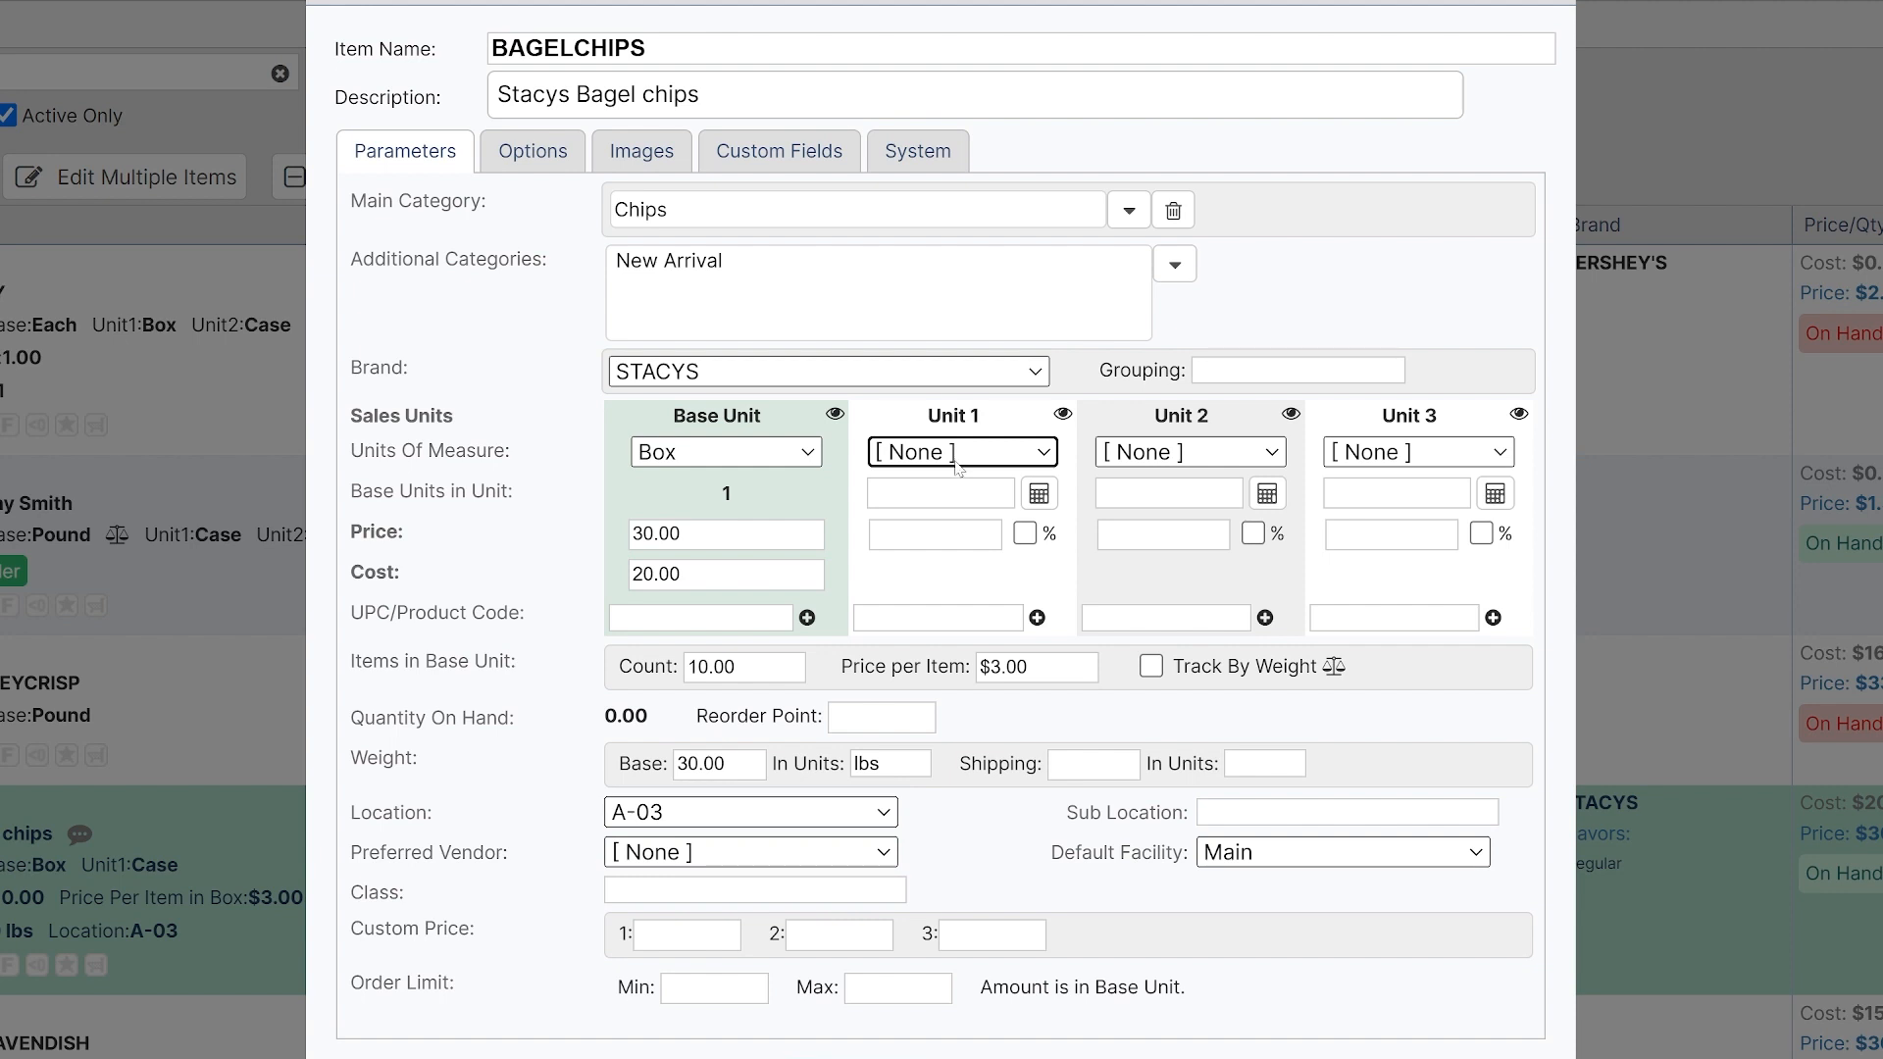
Step: Set Unit 1 to Case and use the conversion calculator to define 10 boxes in a case
left_click(956, 463)
left_click(1000, 564)
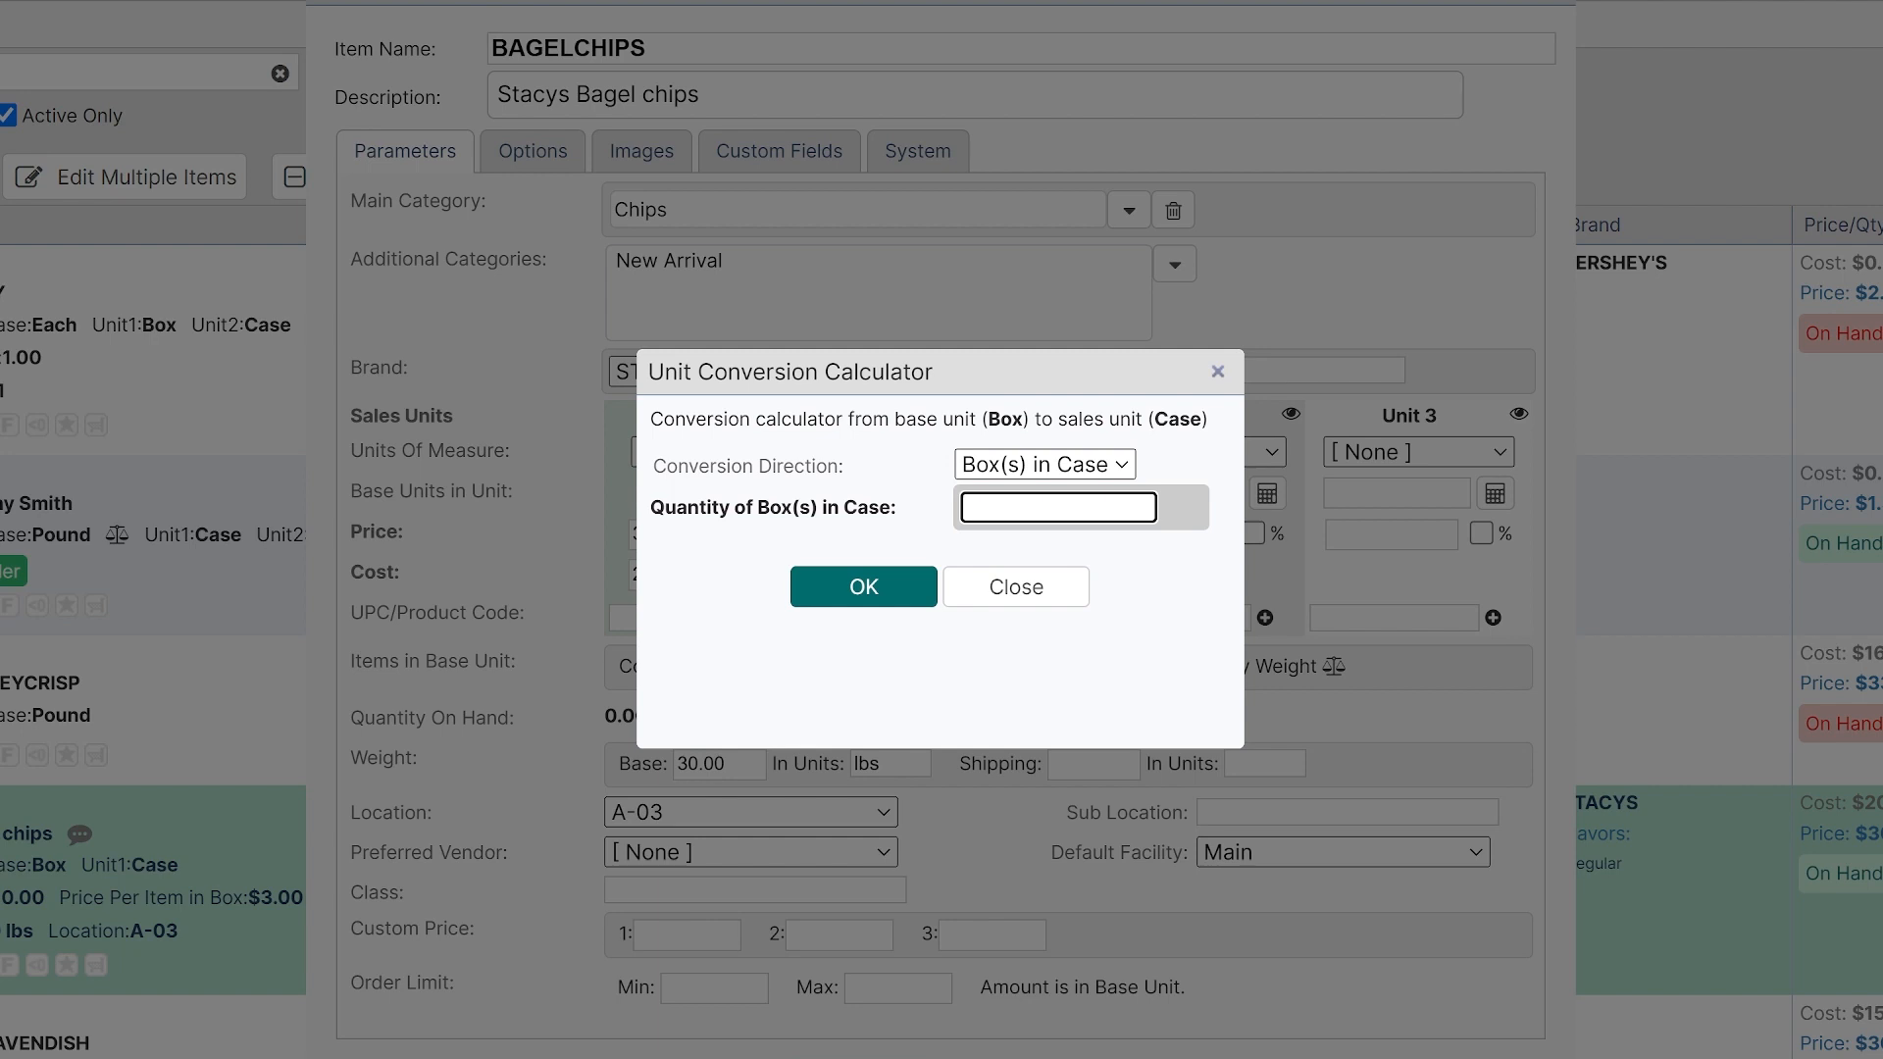
left_click(1059, 507)
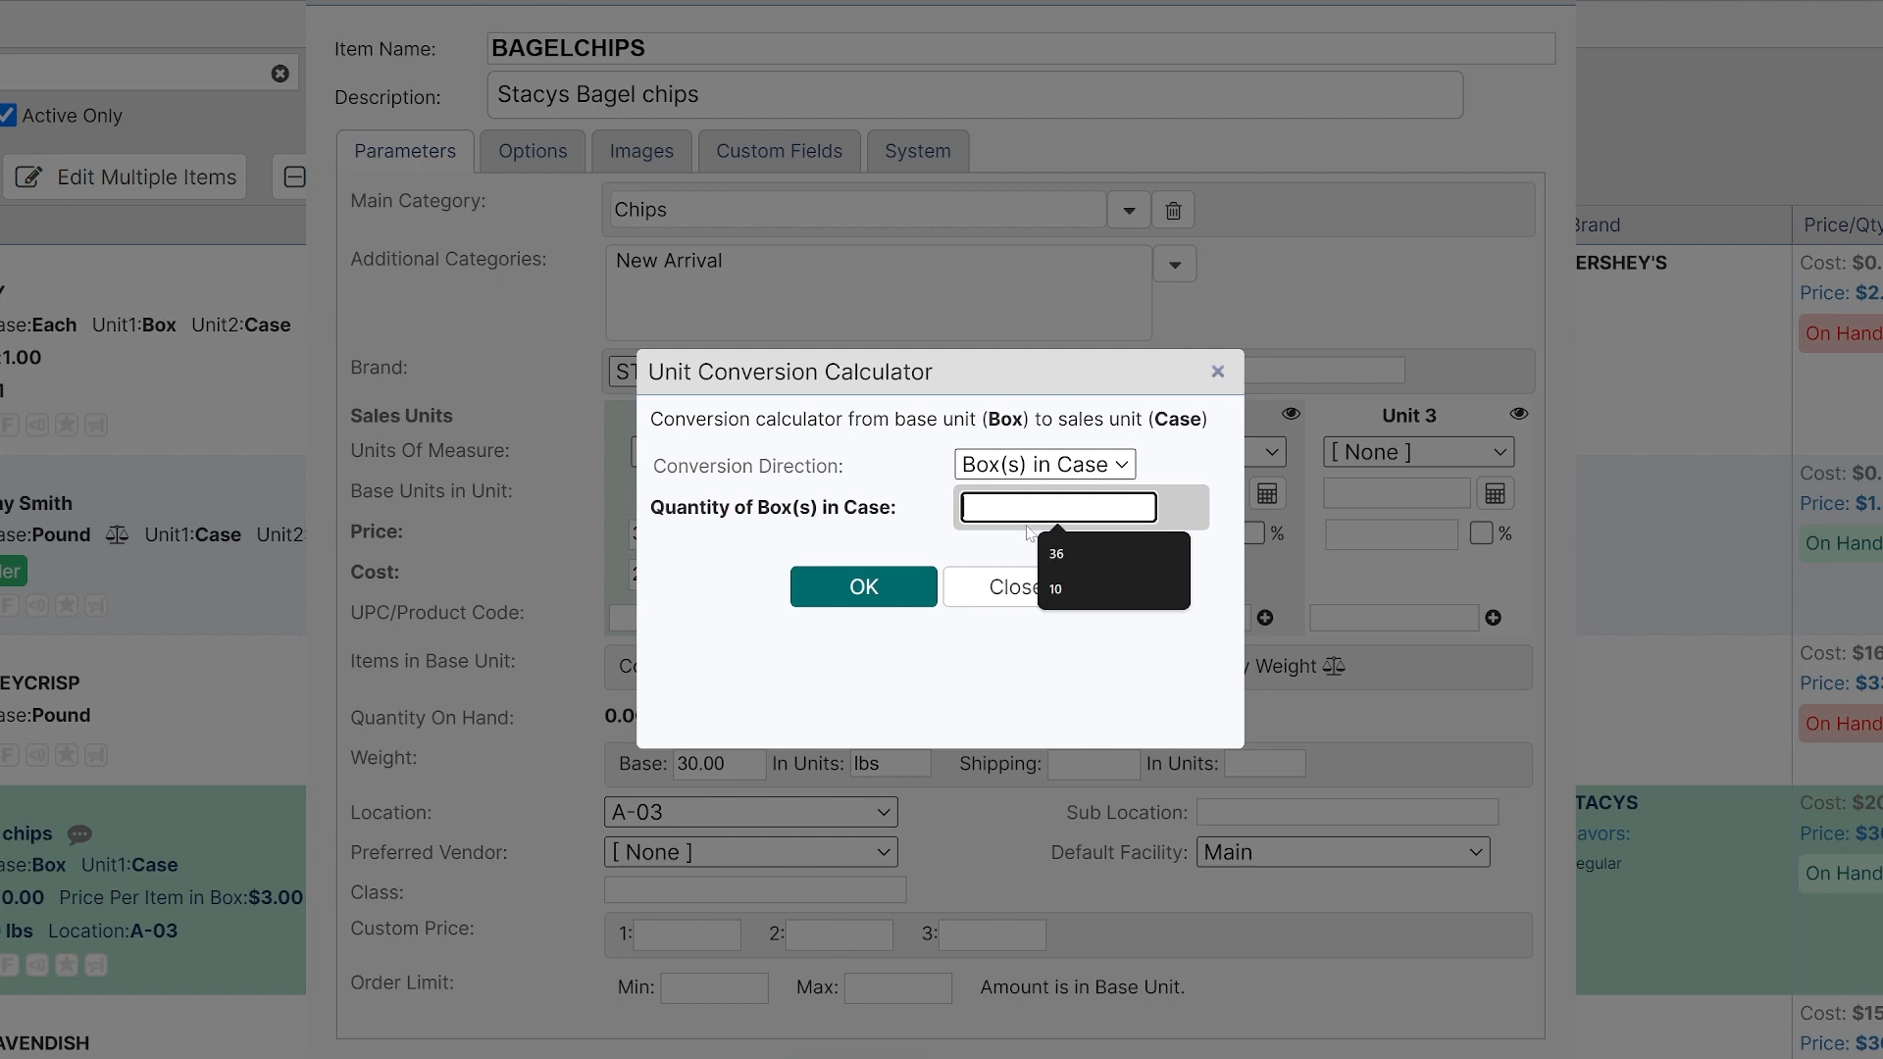
left_click(1055, 588)
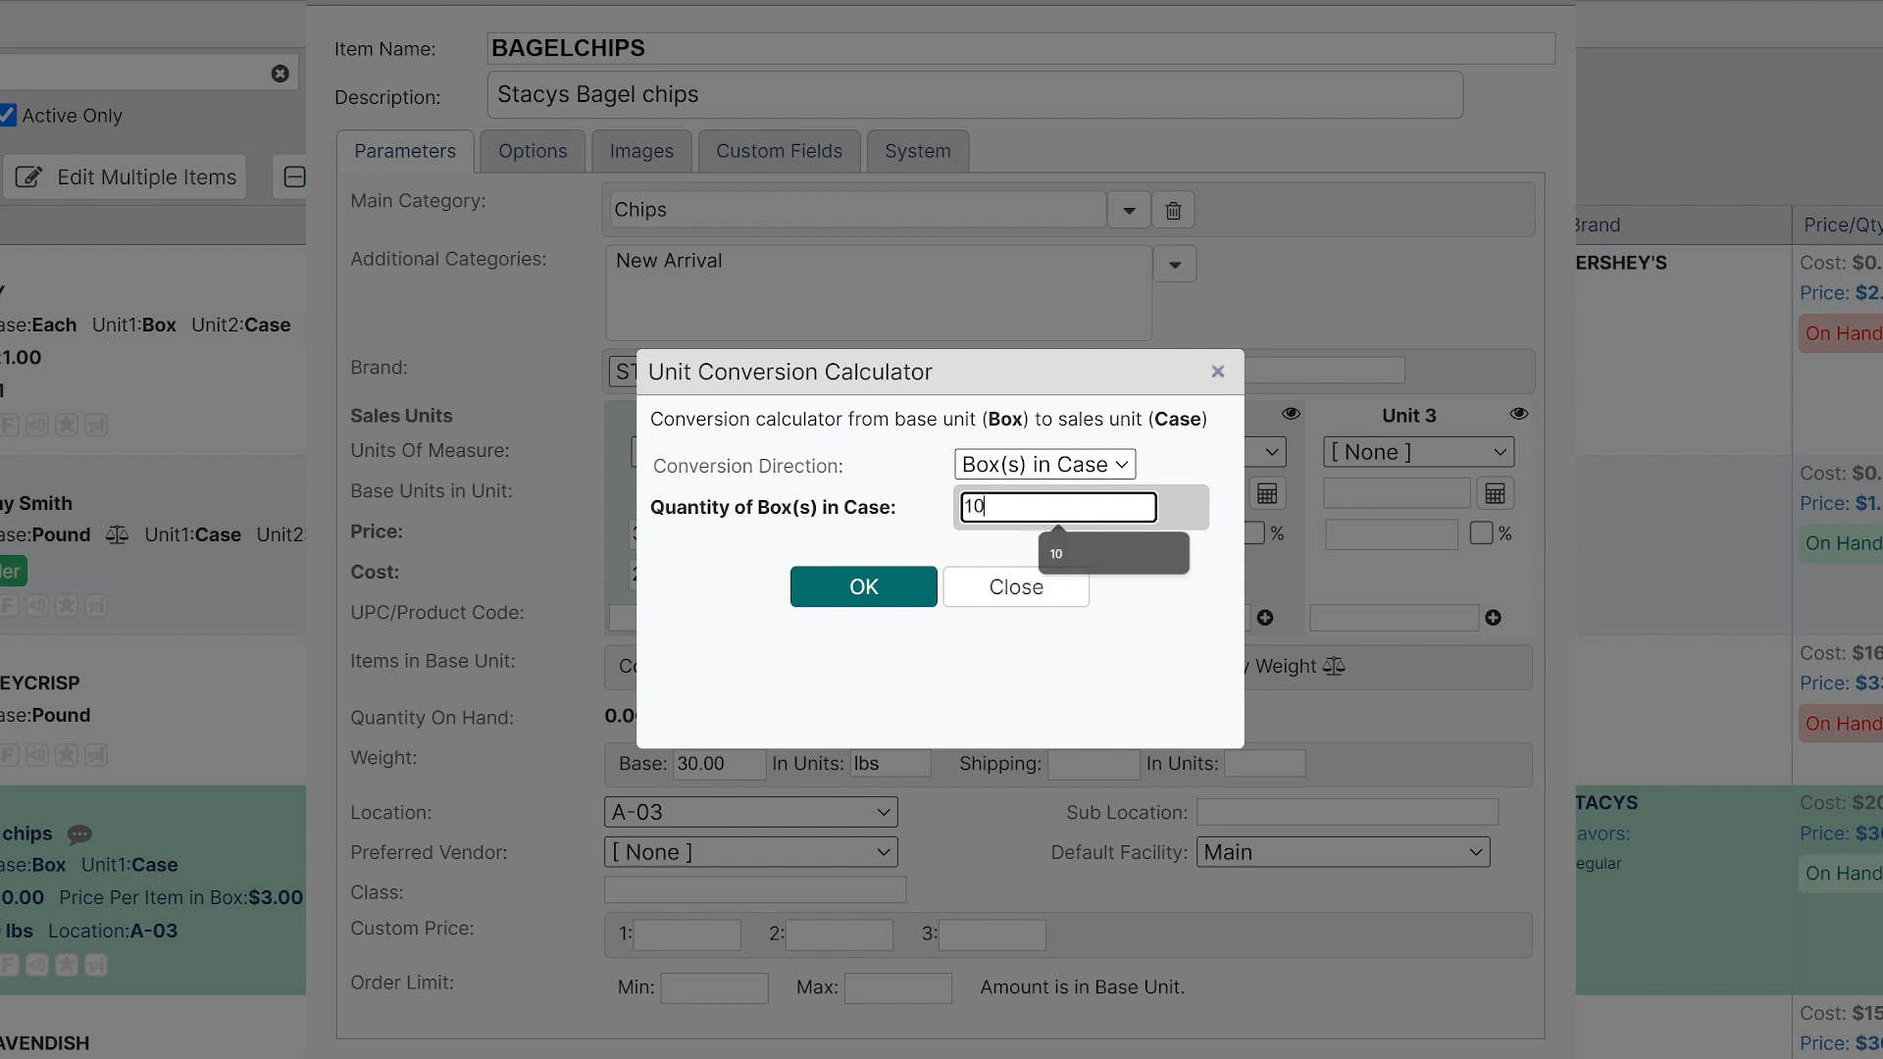
left_click(884, 590)
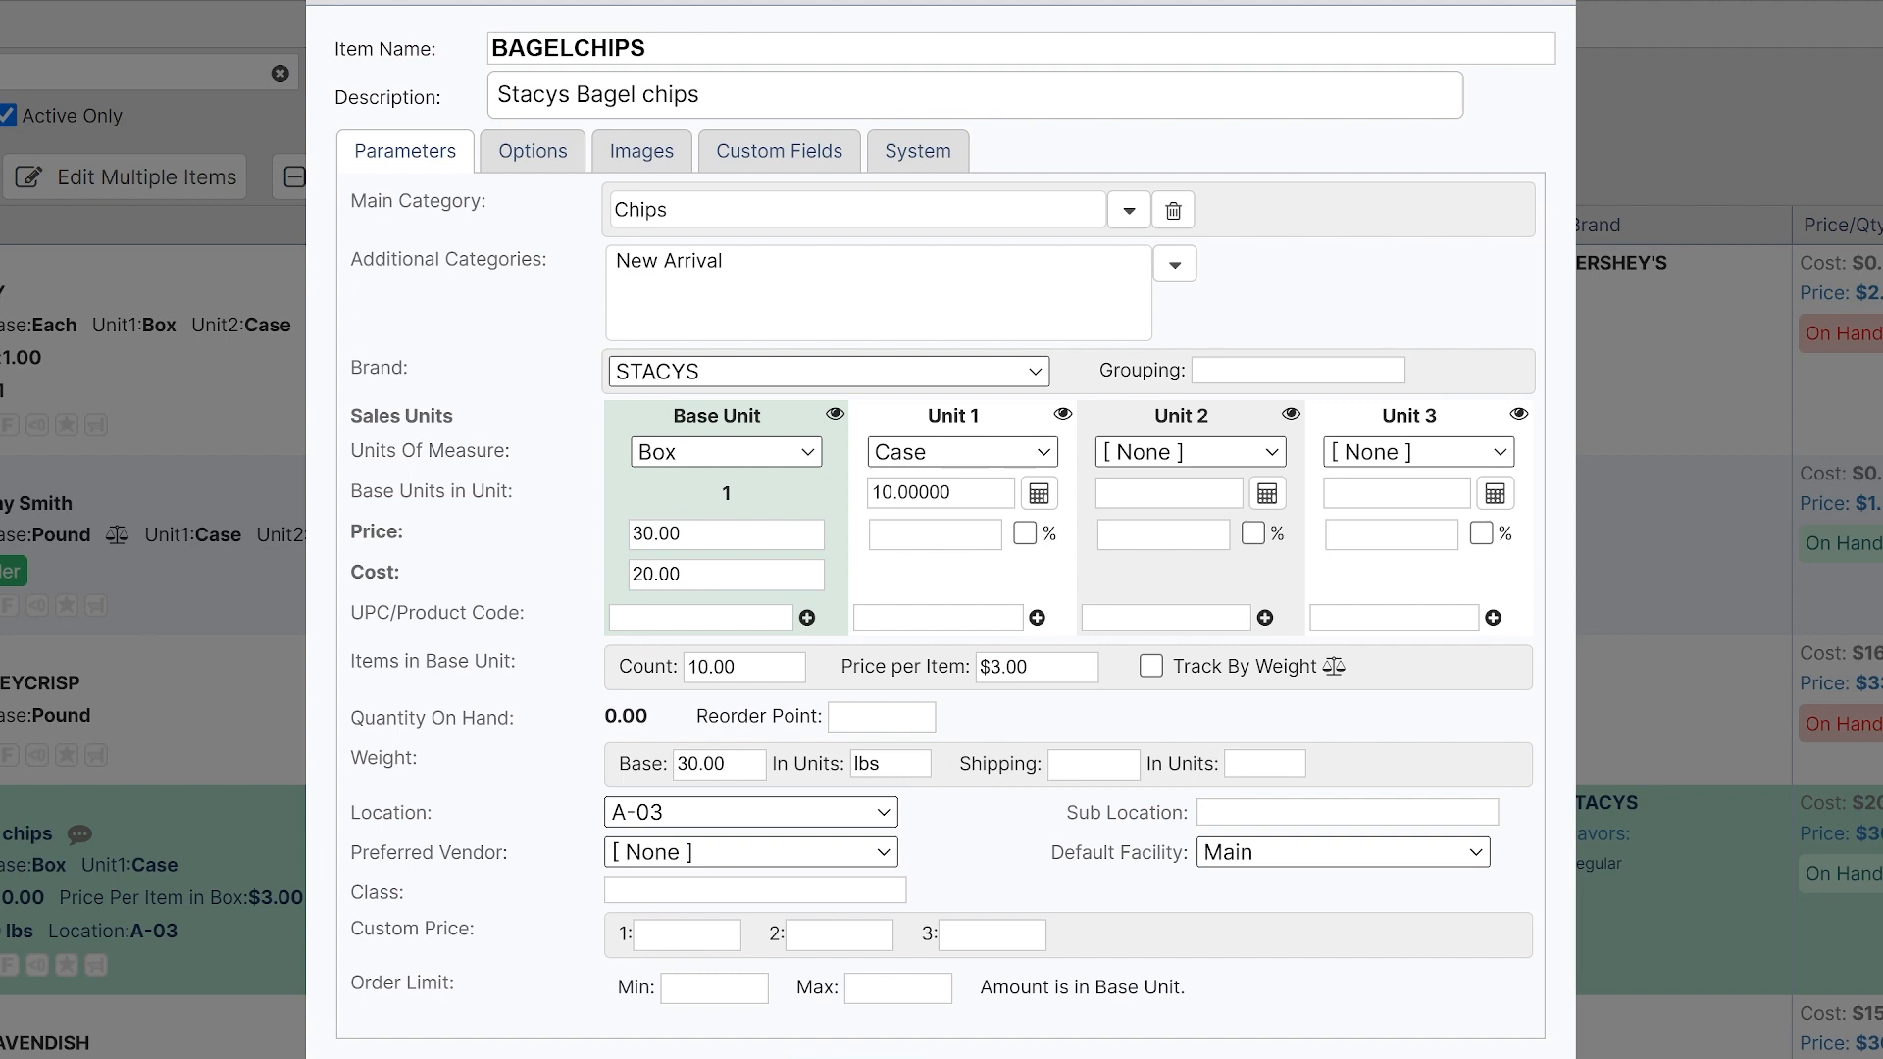
left_click(935, 535)
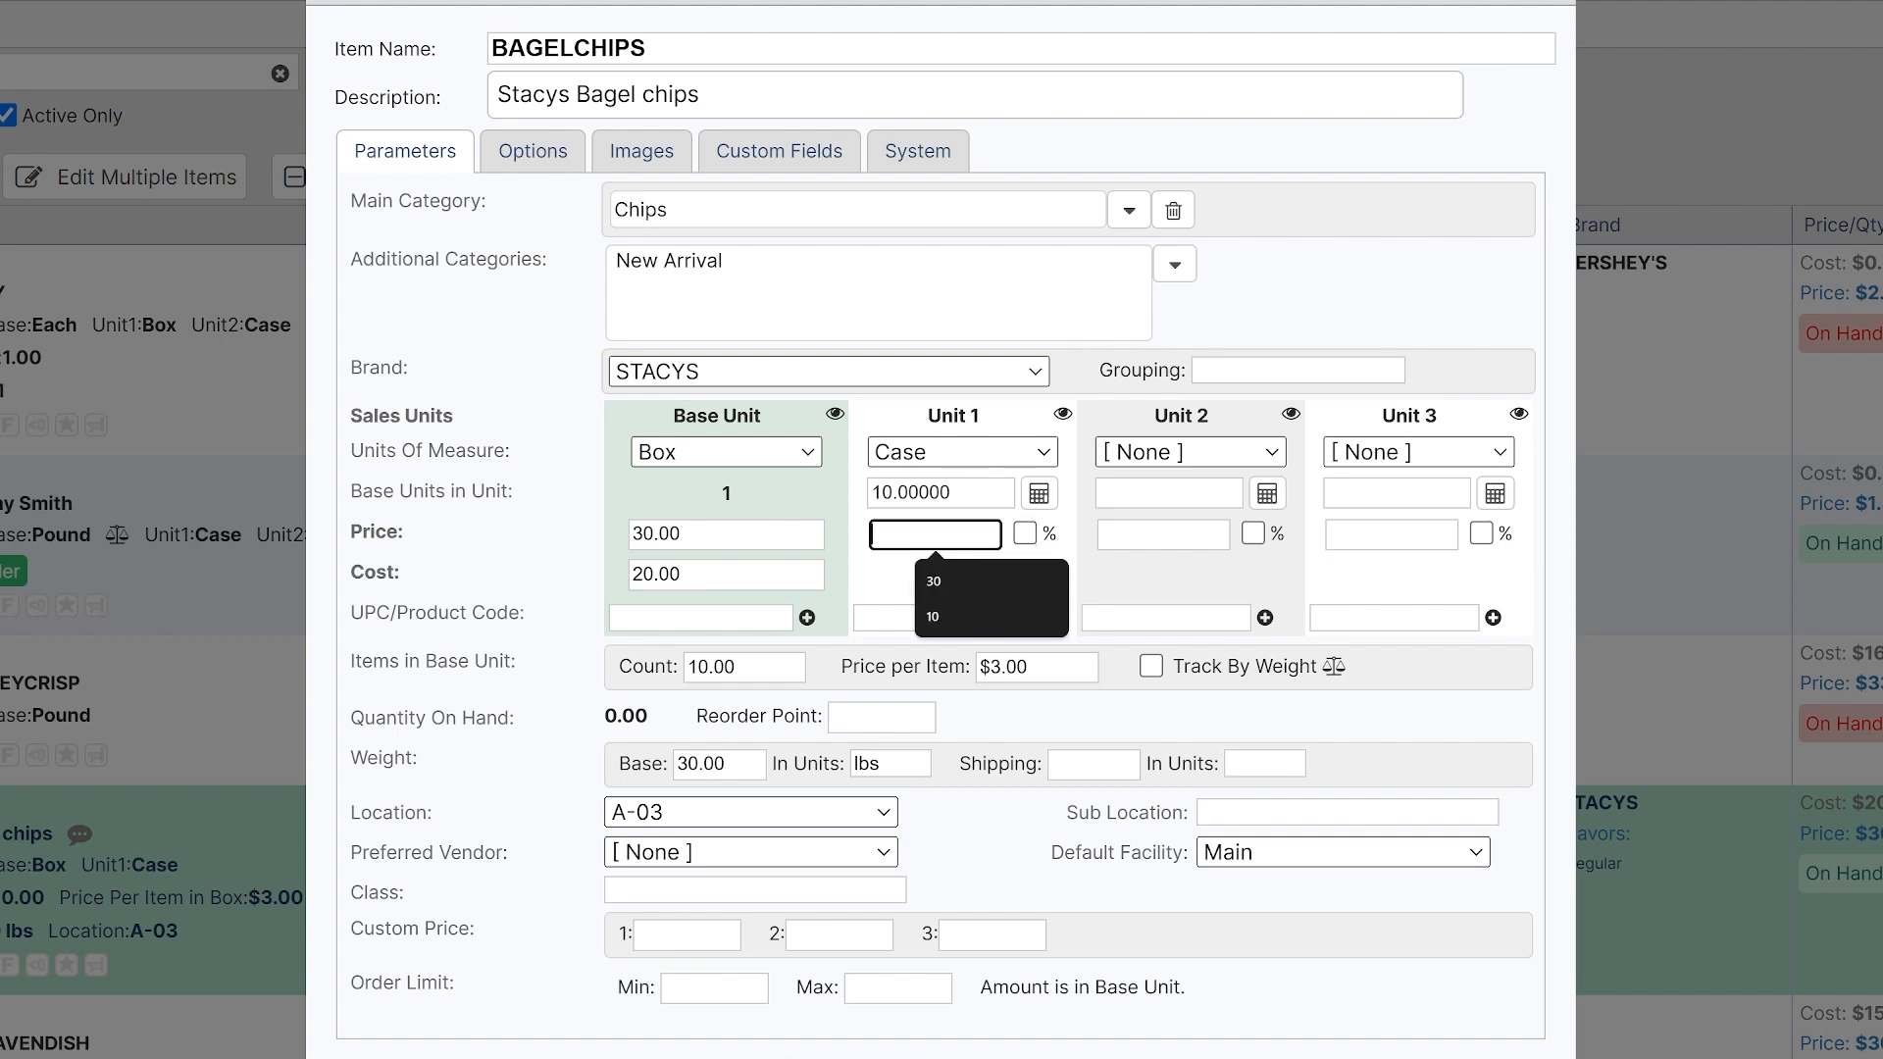
left_click(897, 563)
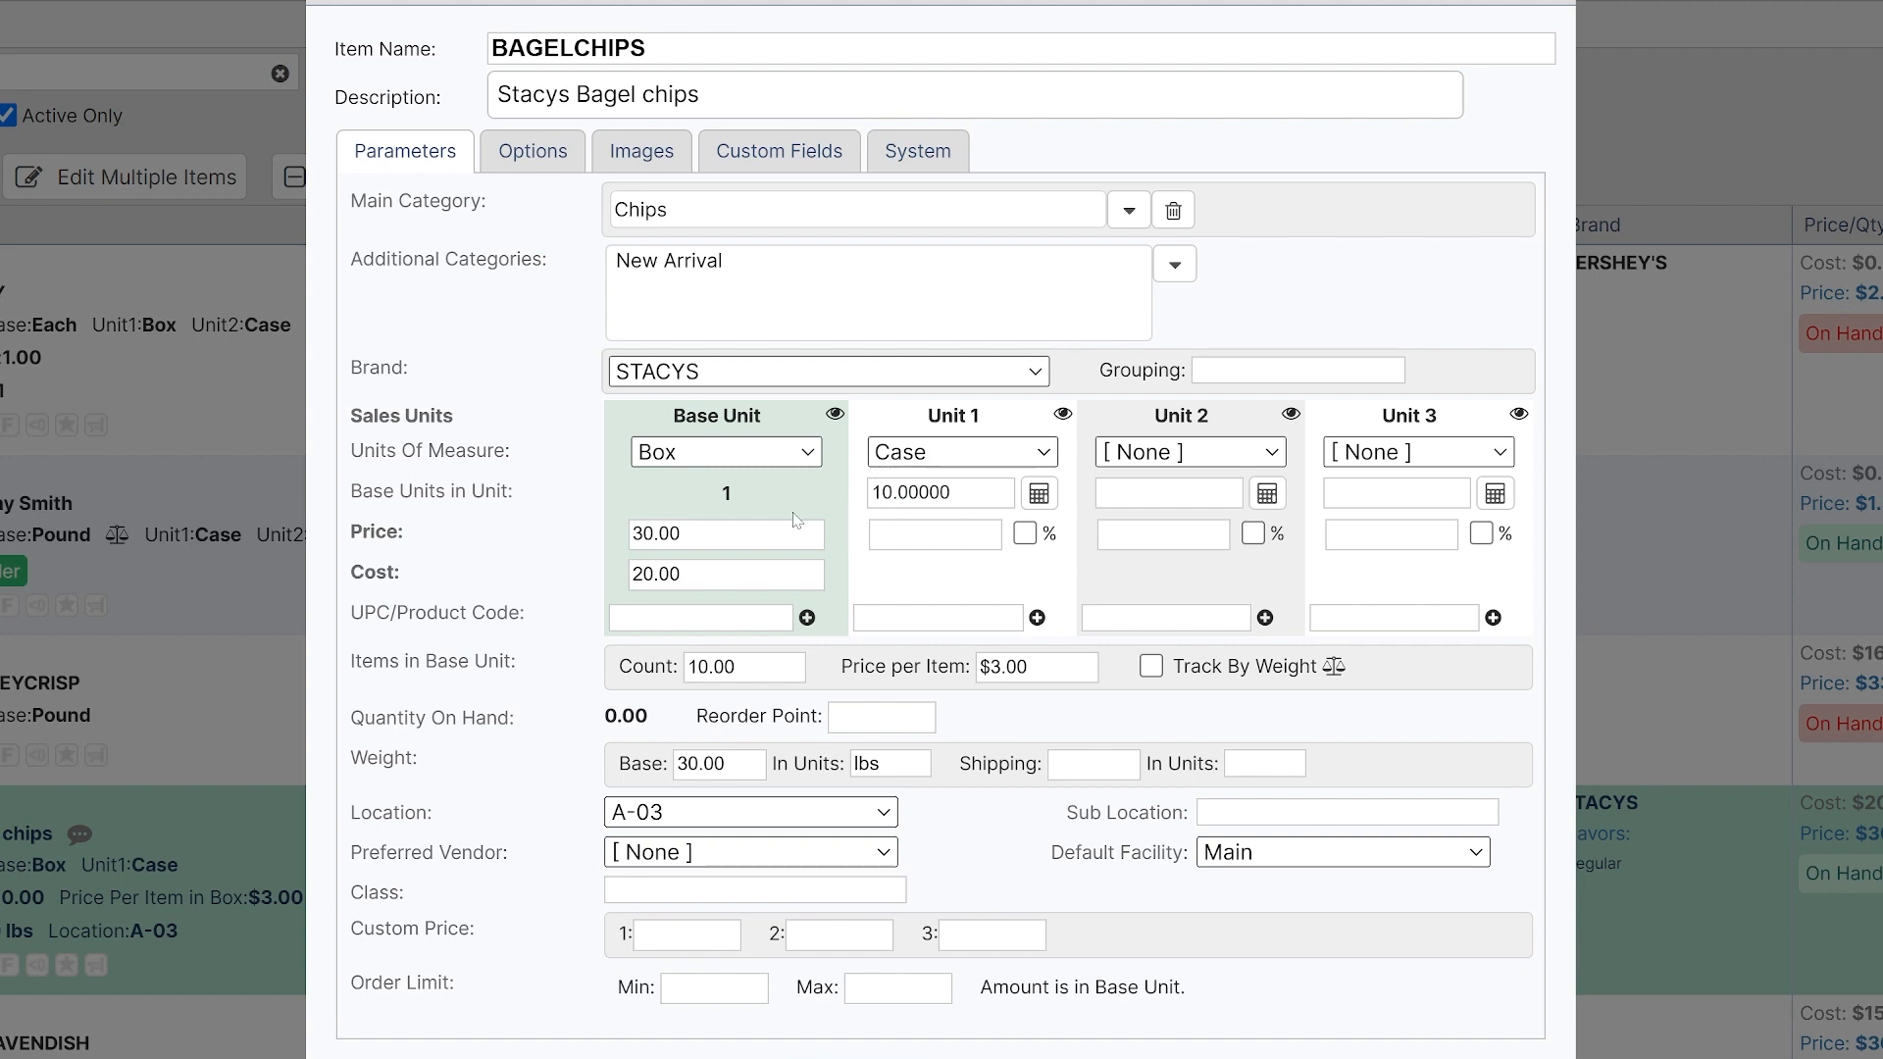
left_click(934, 534)
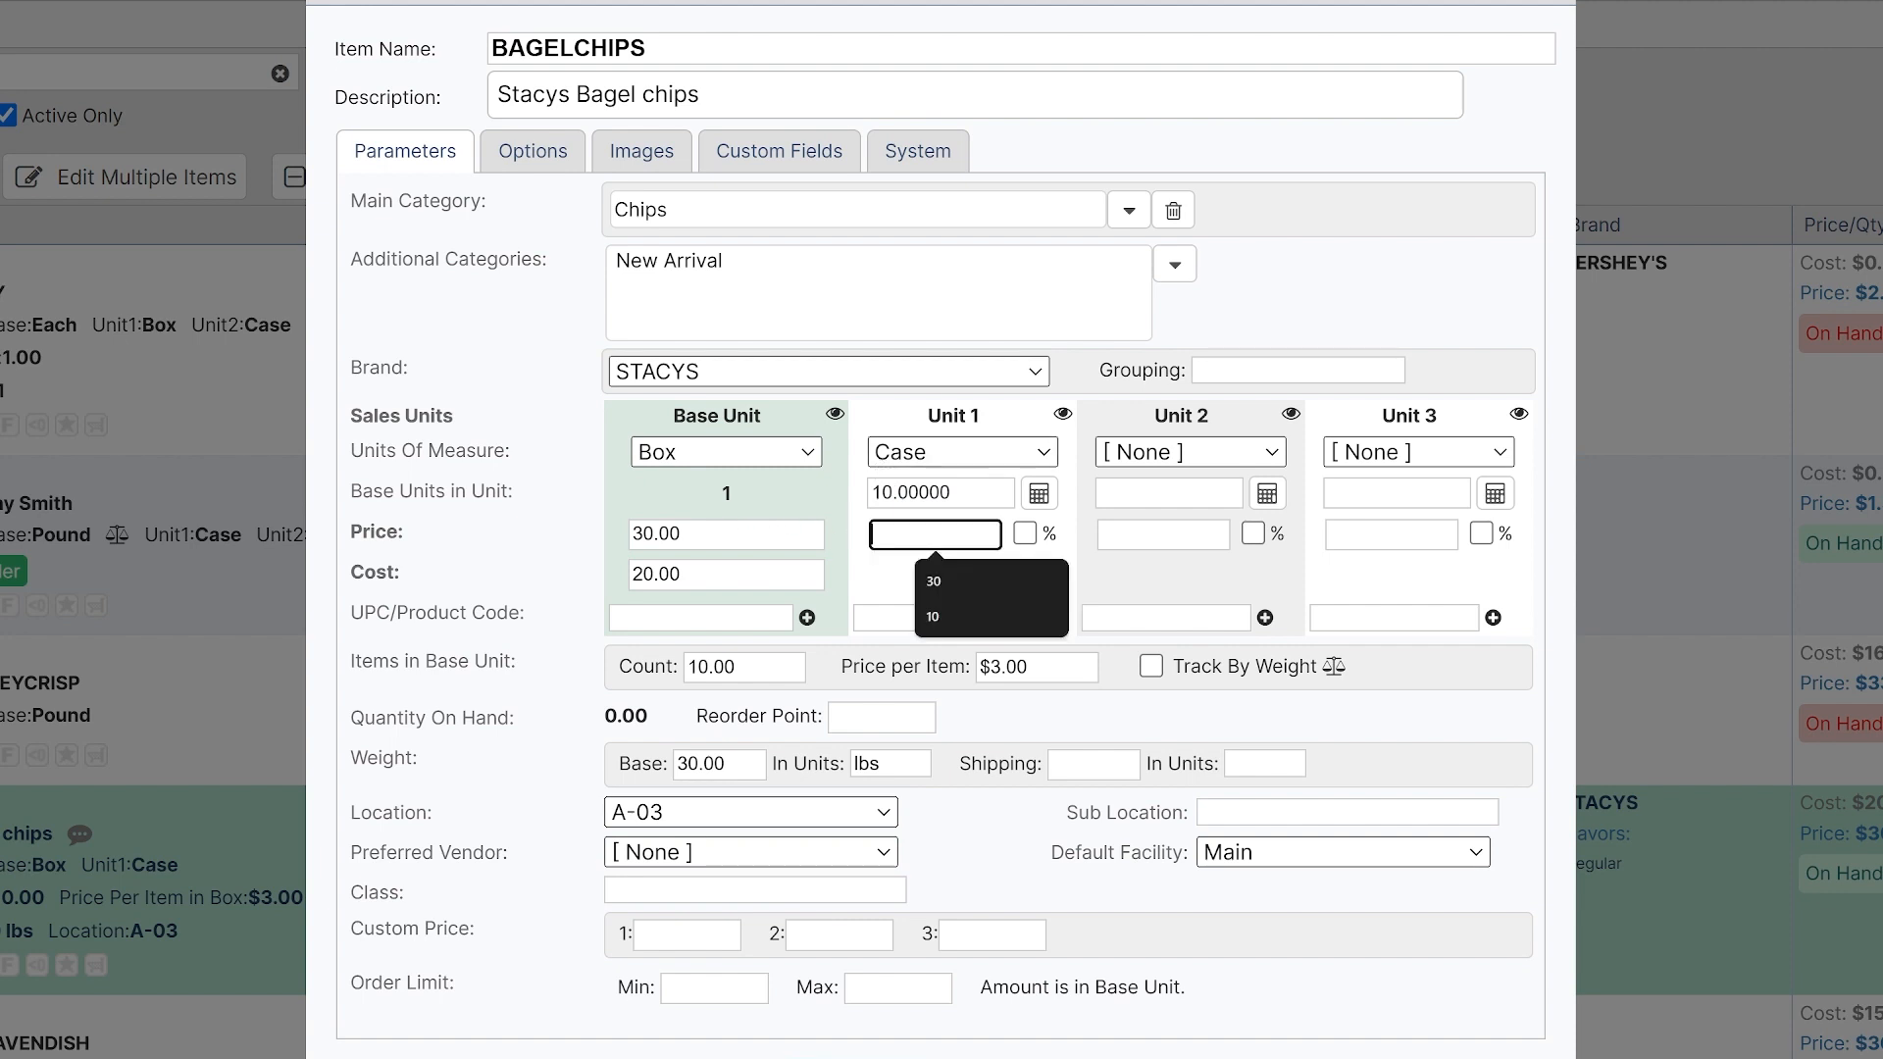
left_click(890, 578)
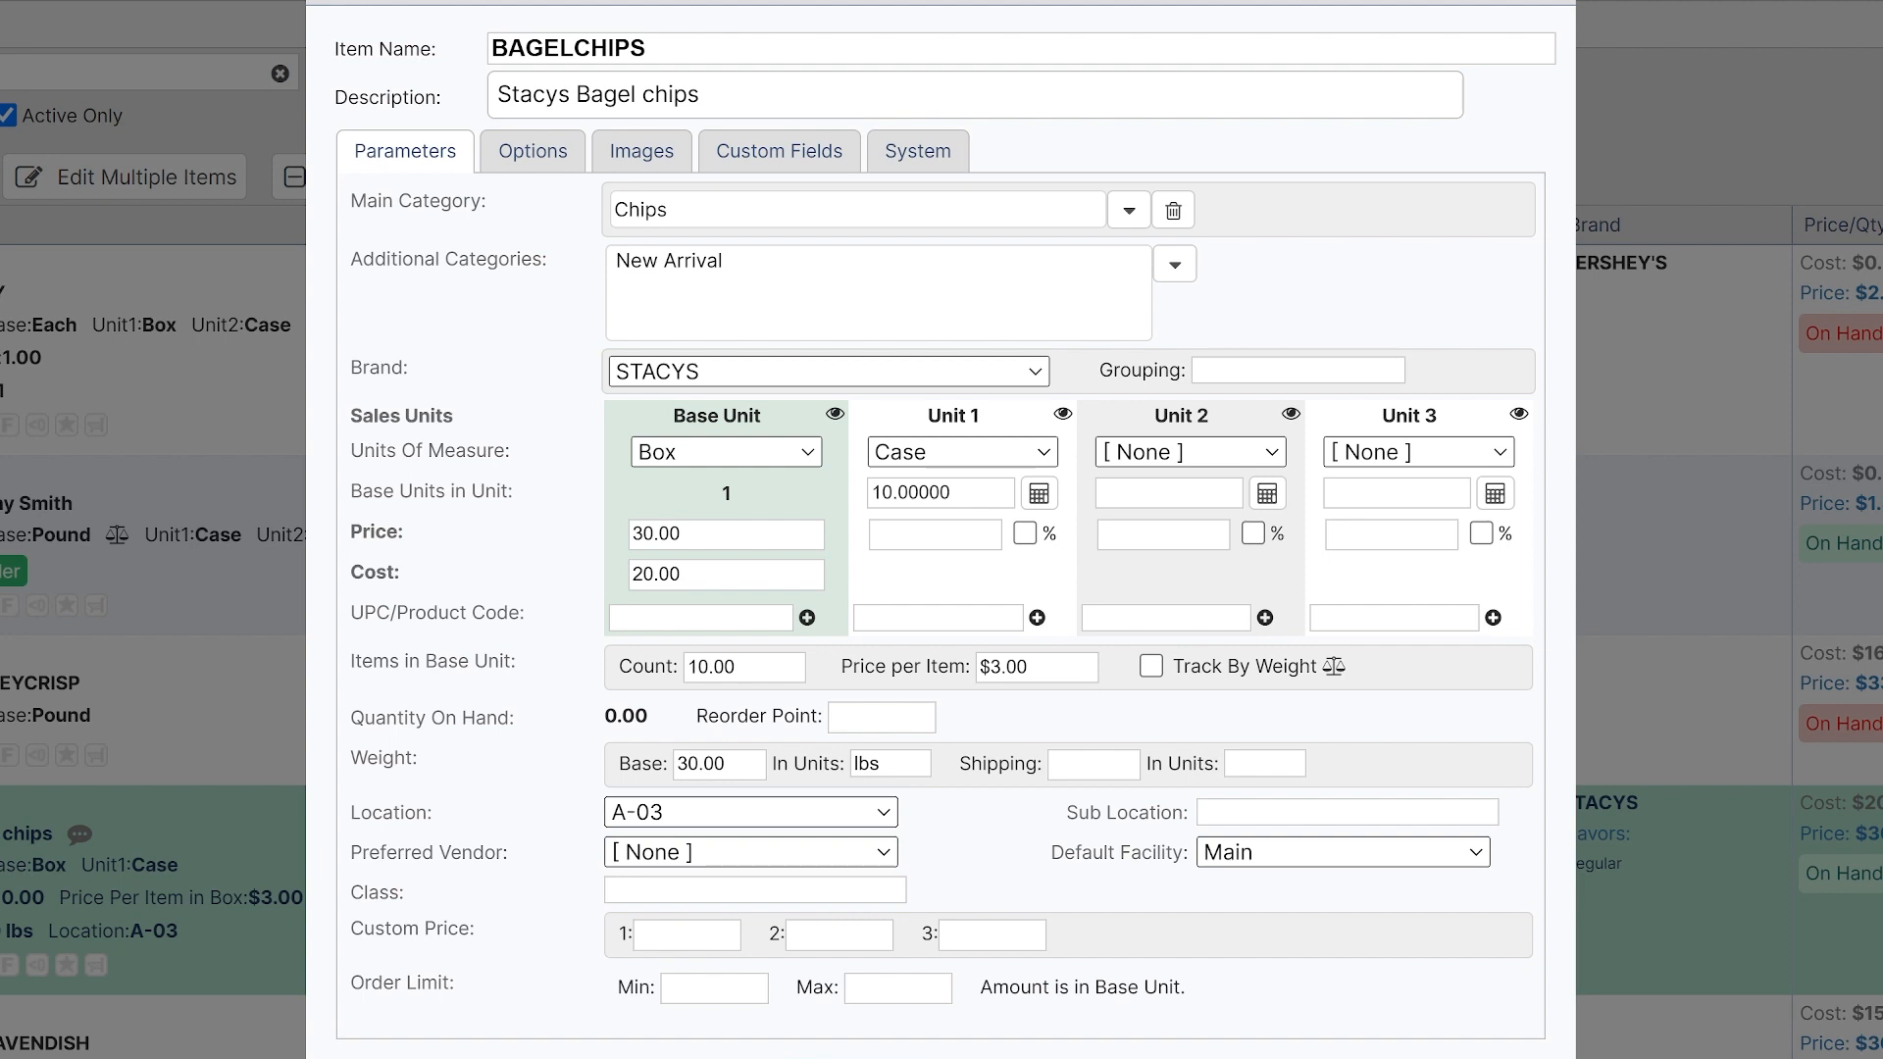
Step: Try a percentage price of 5 for the Case unit, and clear the value and the percent option again
left_click(1025, 534)
left_click(934, 535)
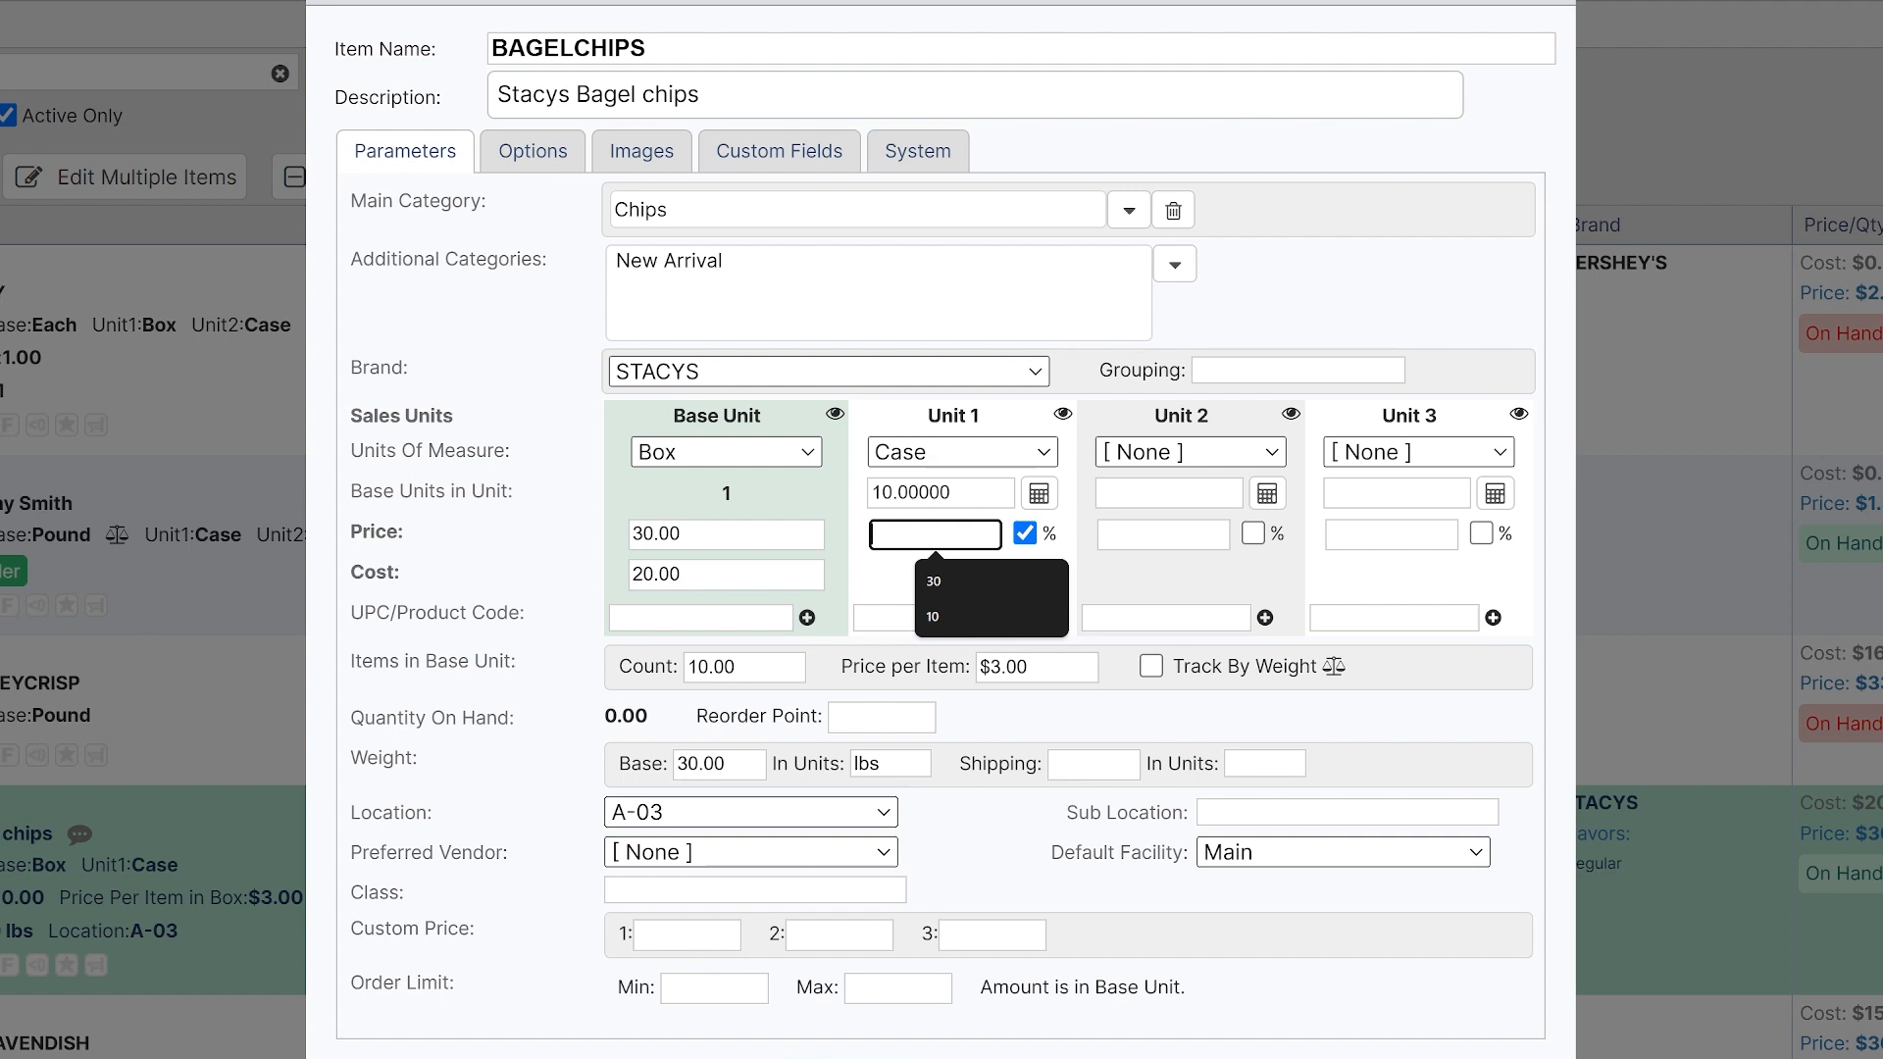
type("5")
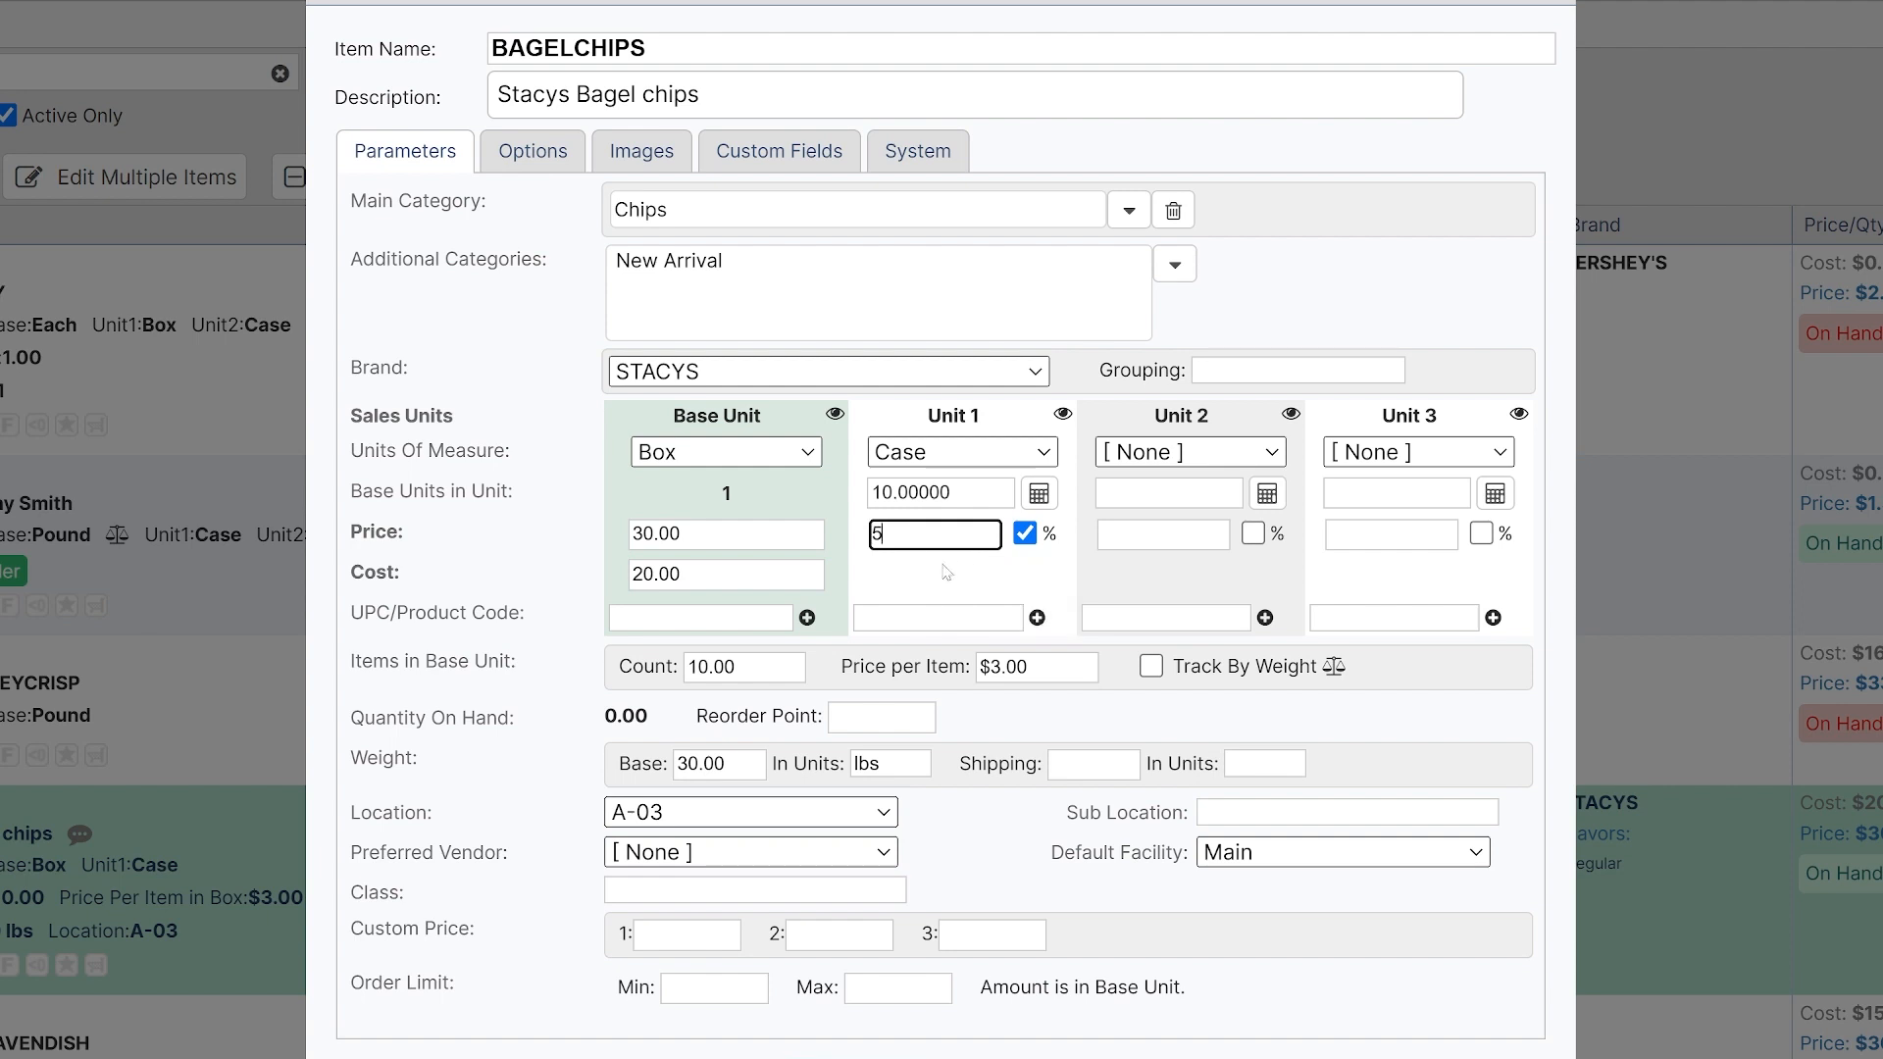
left_click(1027, 538)
key("shift+Tab")
key("BackSpace")
left_click(931, 561)
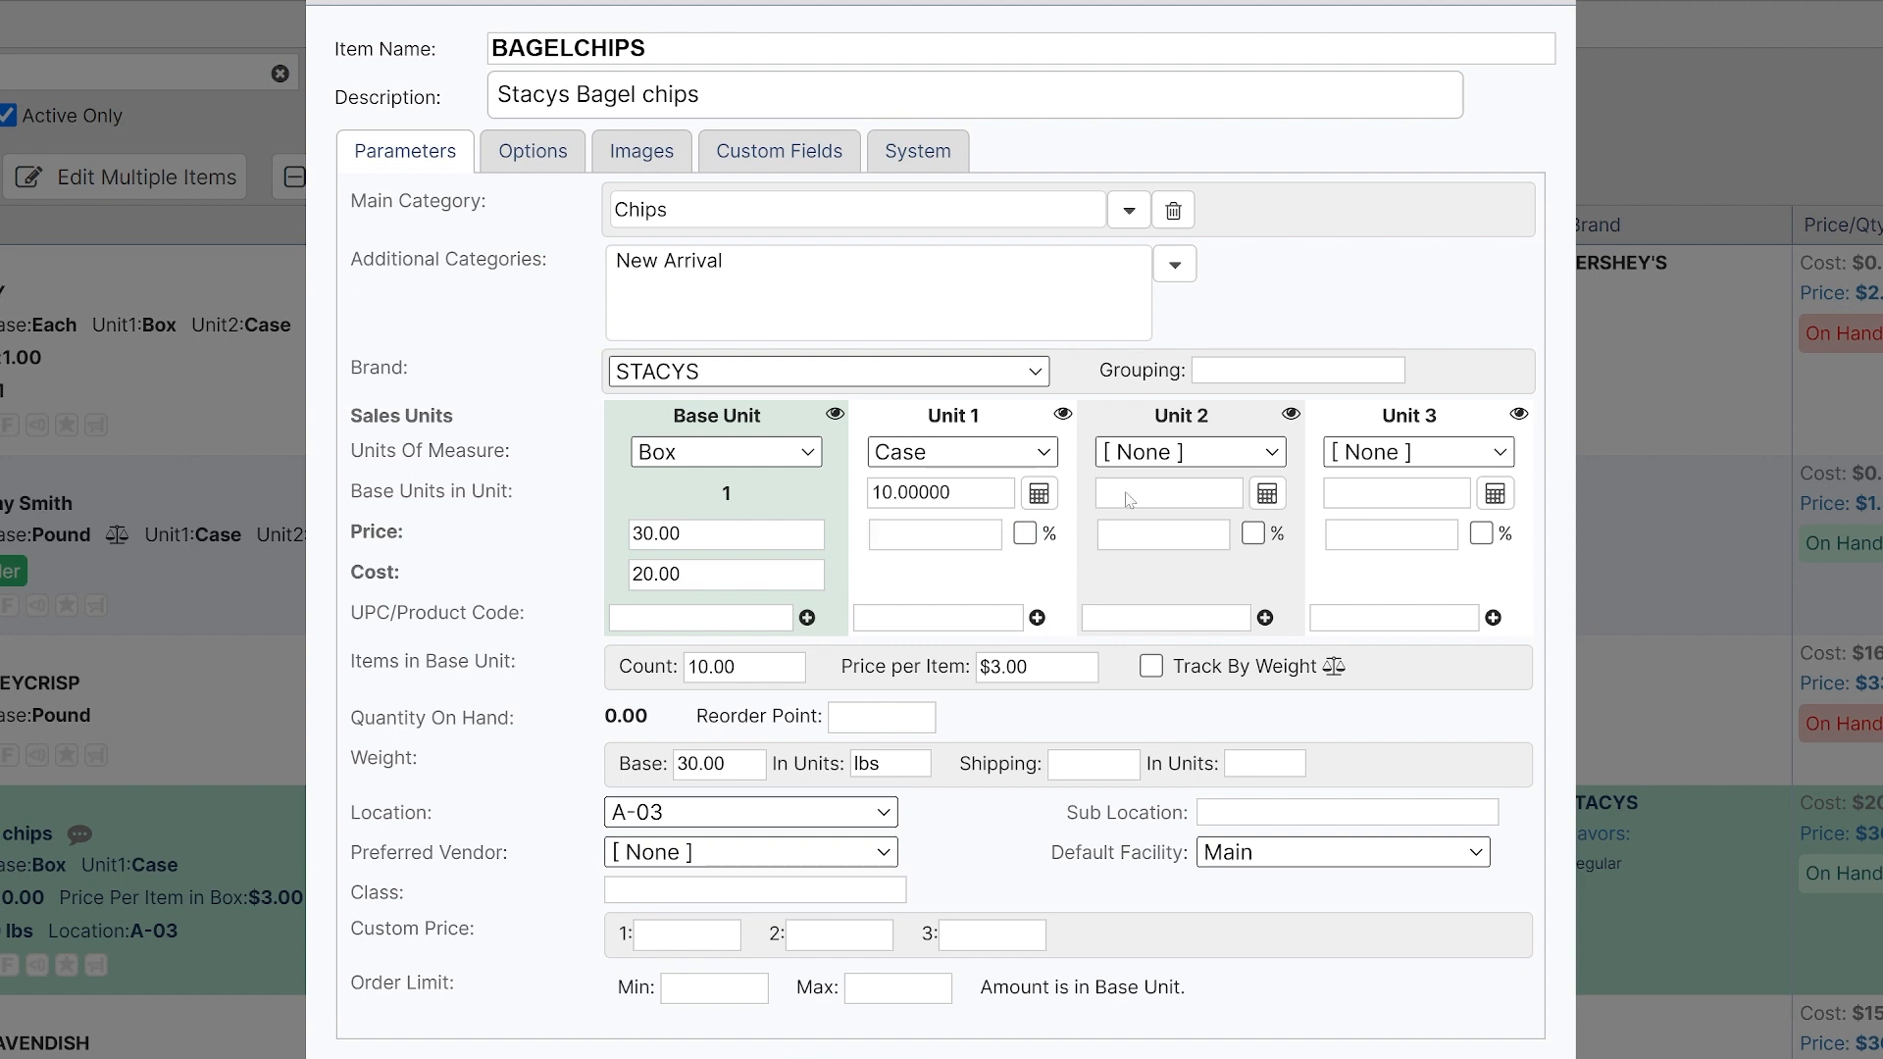
left_click(1146, 456)
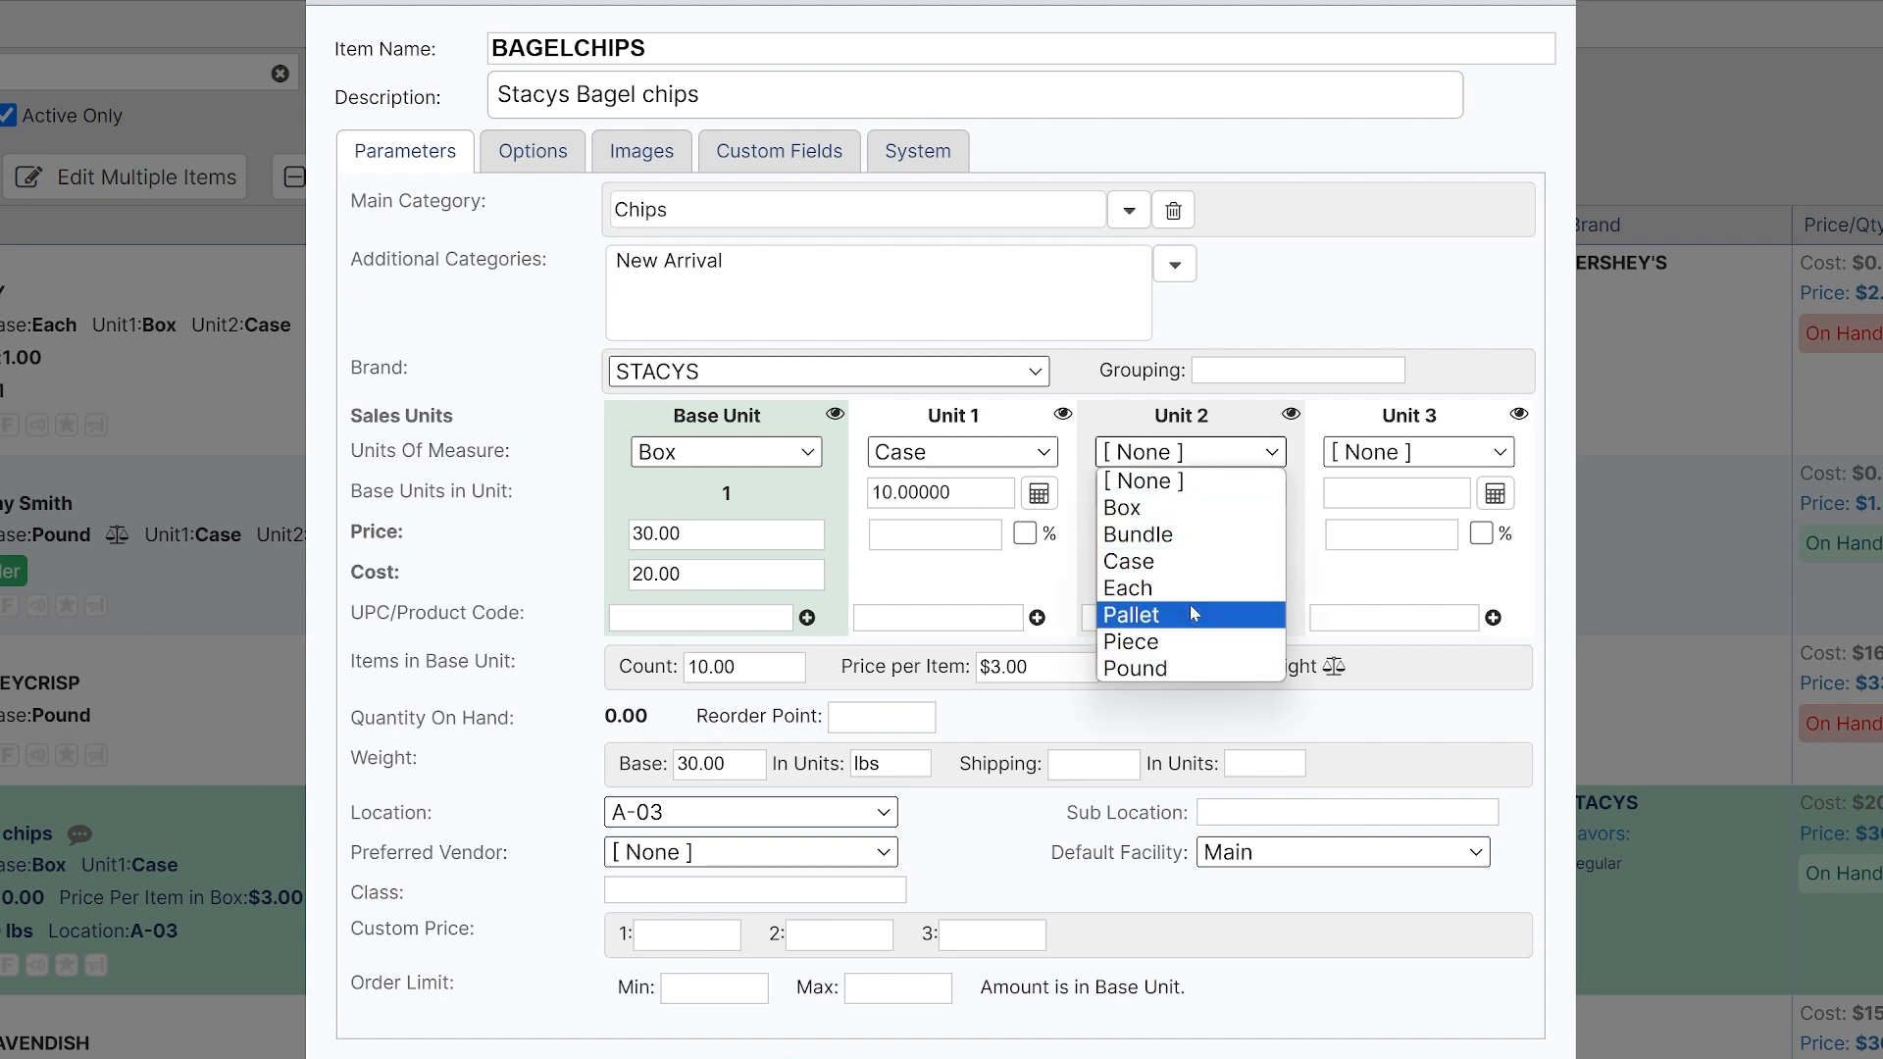
left_click(1271, 452)
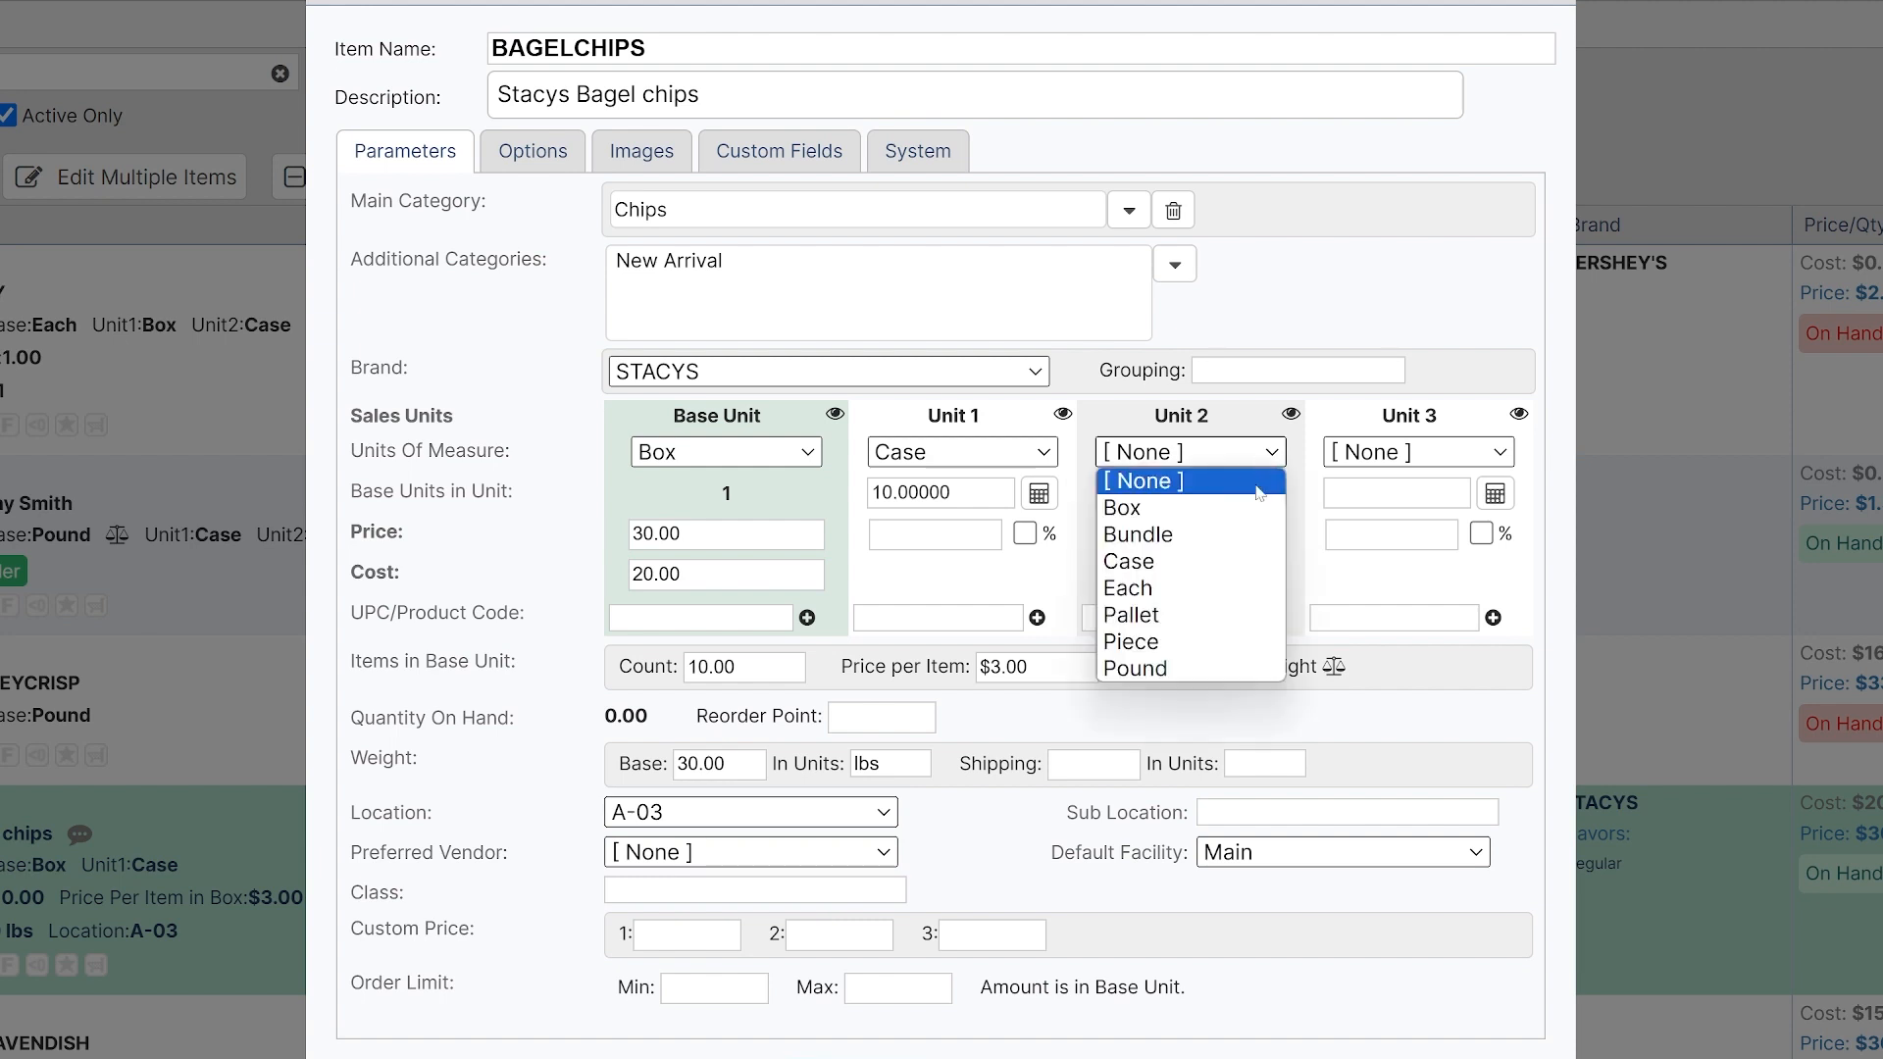
left_click(1418, 452)
left_click(1301, 629)
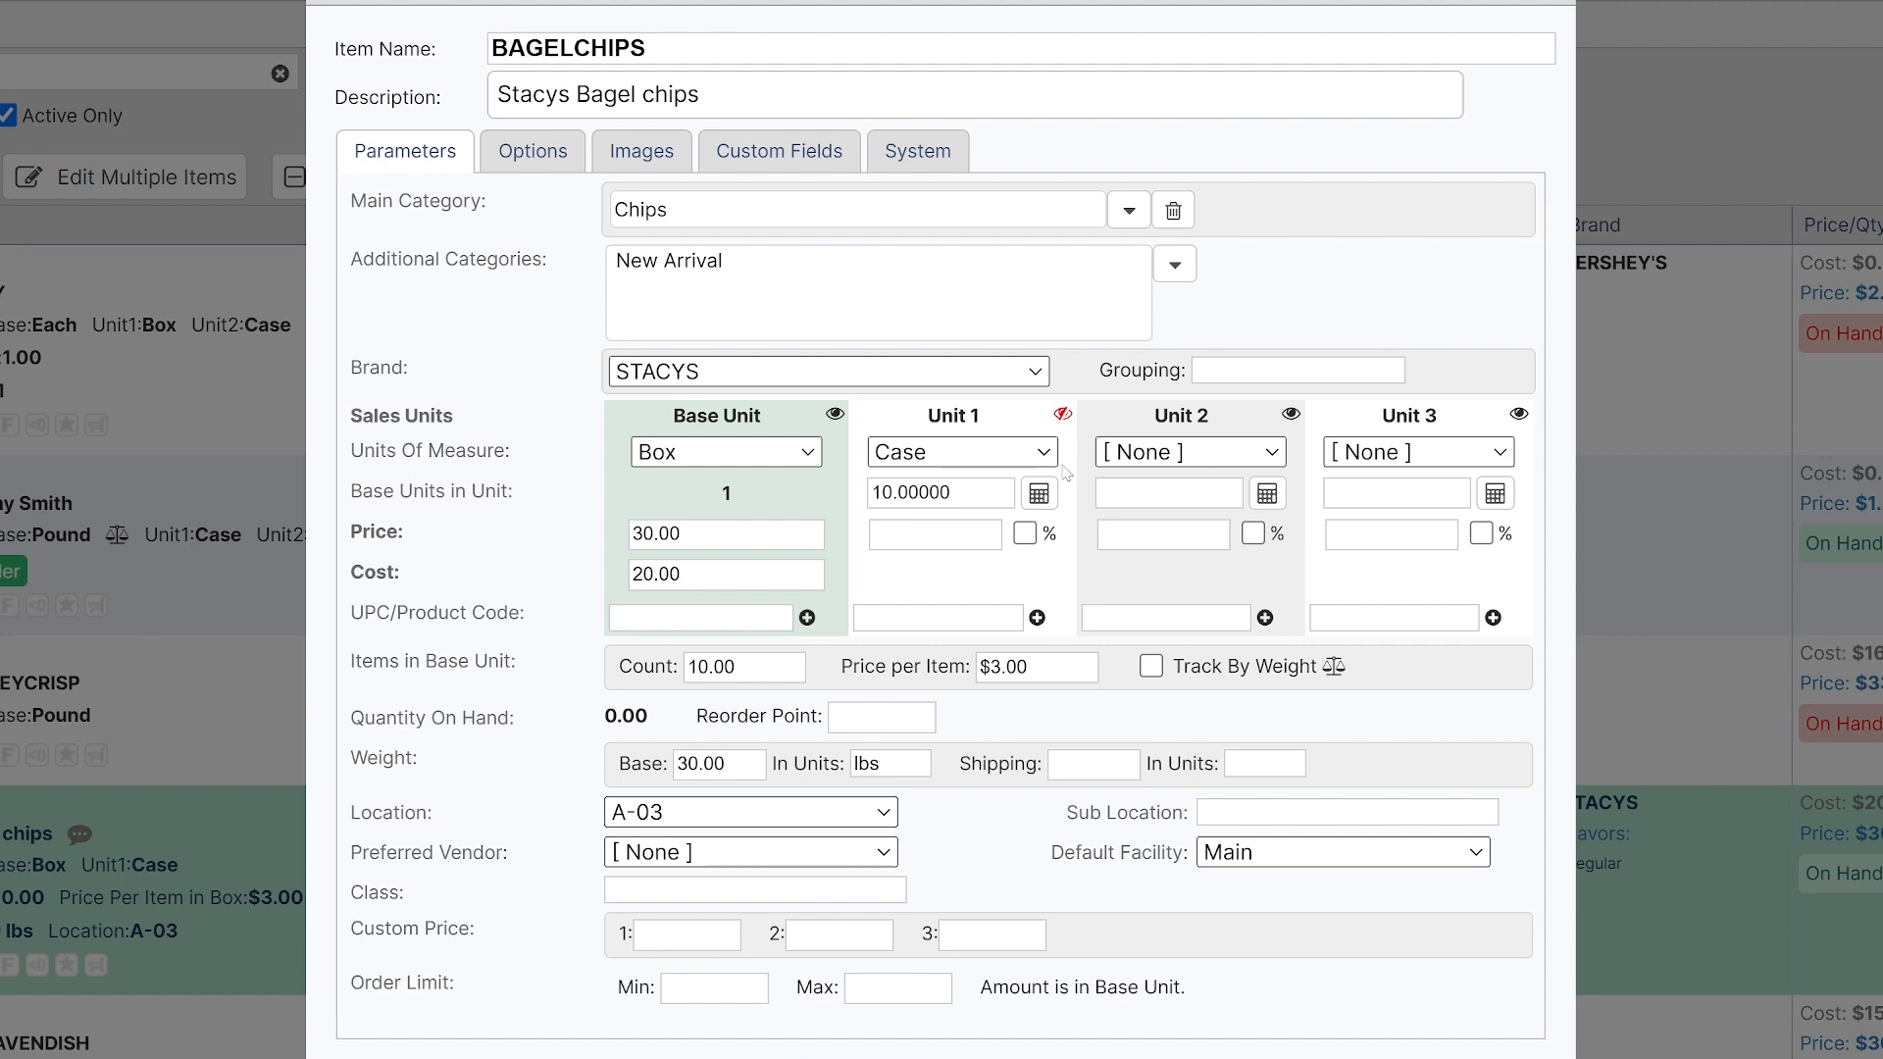
Step: Toggle the visibility of the Case sales unit off and on again
left_click(1063, 415)
left_click(1063, 417)
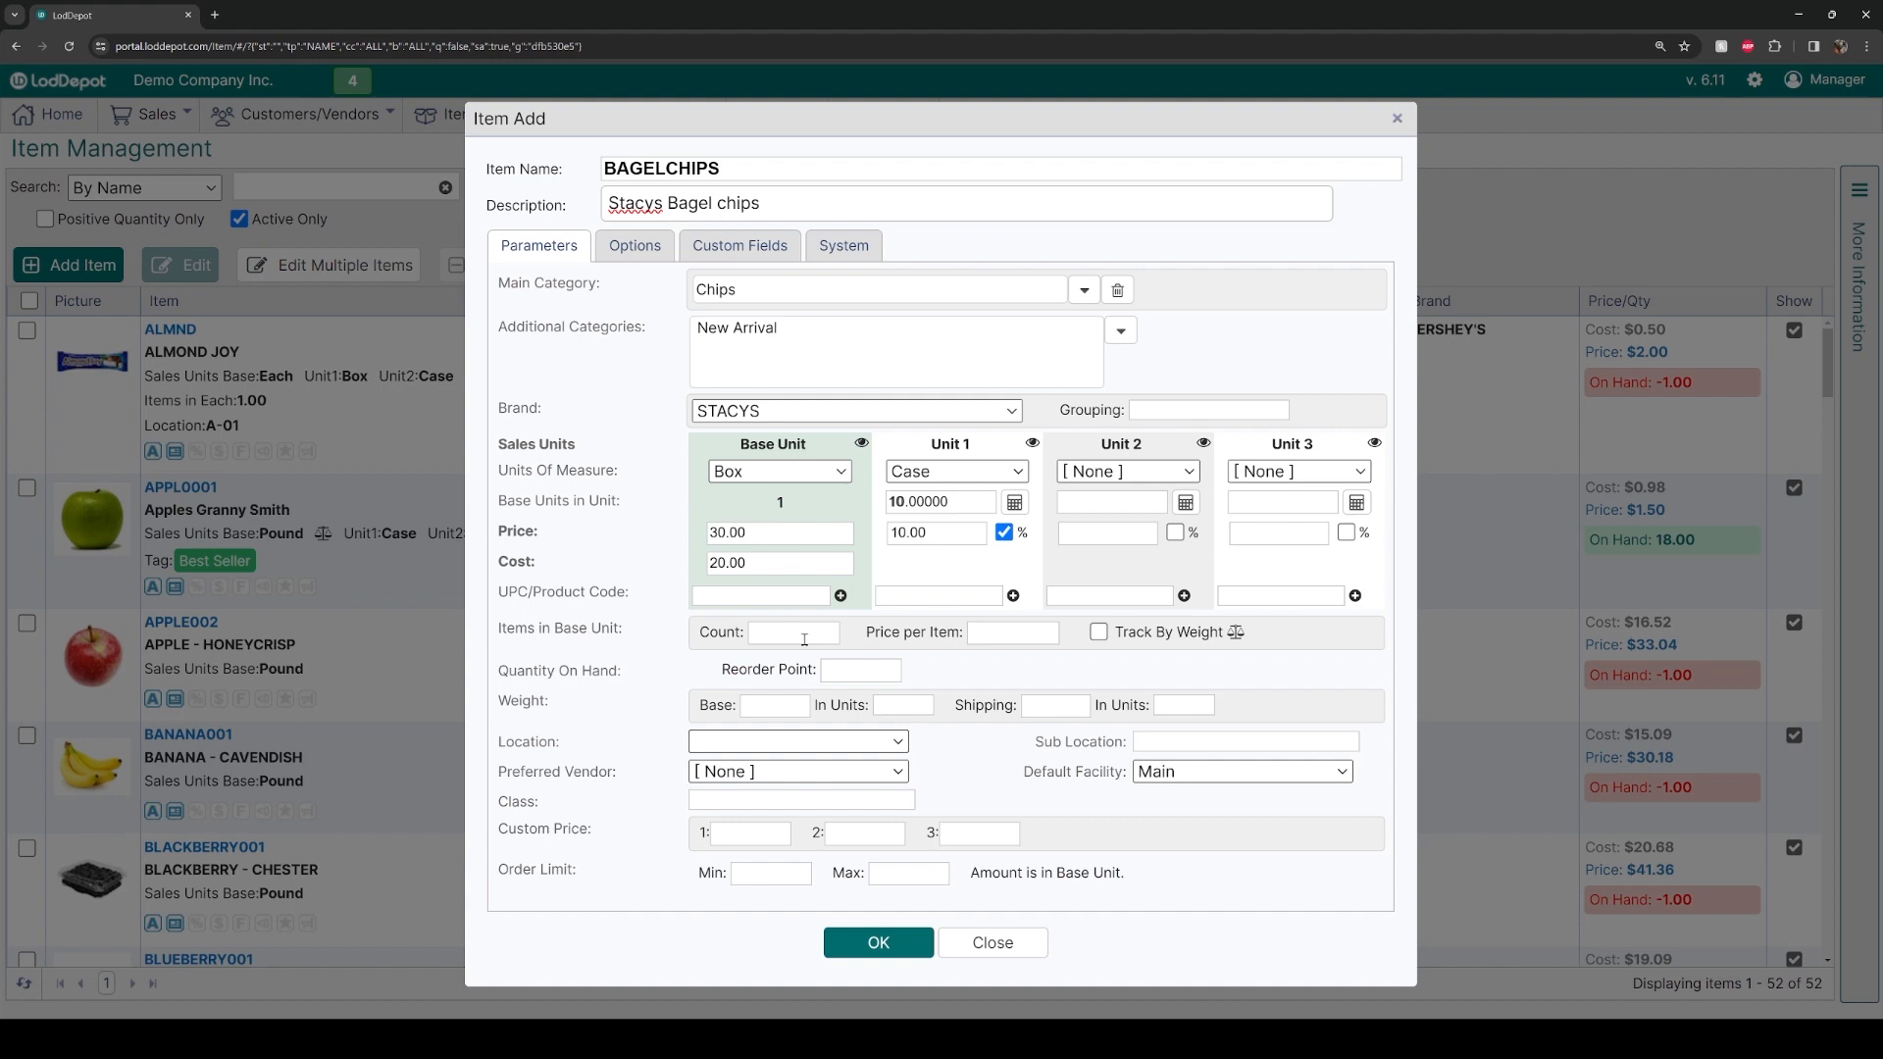
Step: Set the items in the base unit to a count of 10 and a price per item of 3.00
left_click(800, 536)
left_click(794, 560)
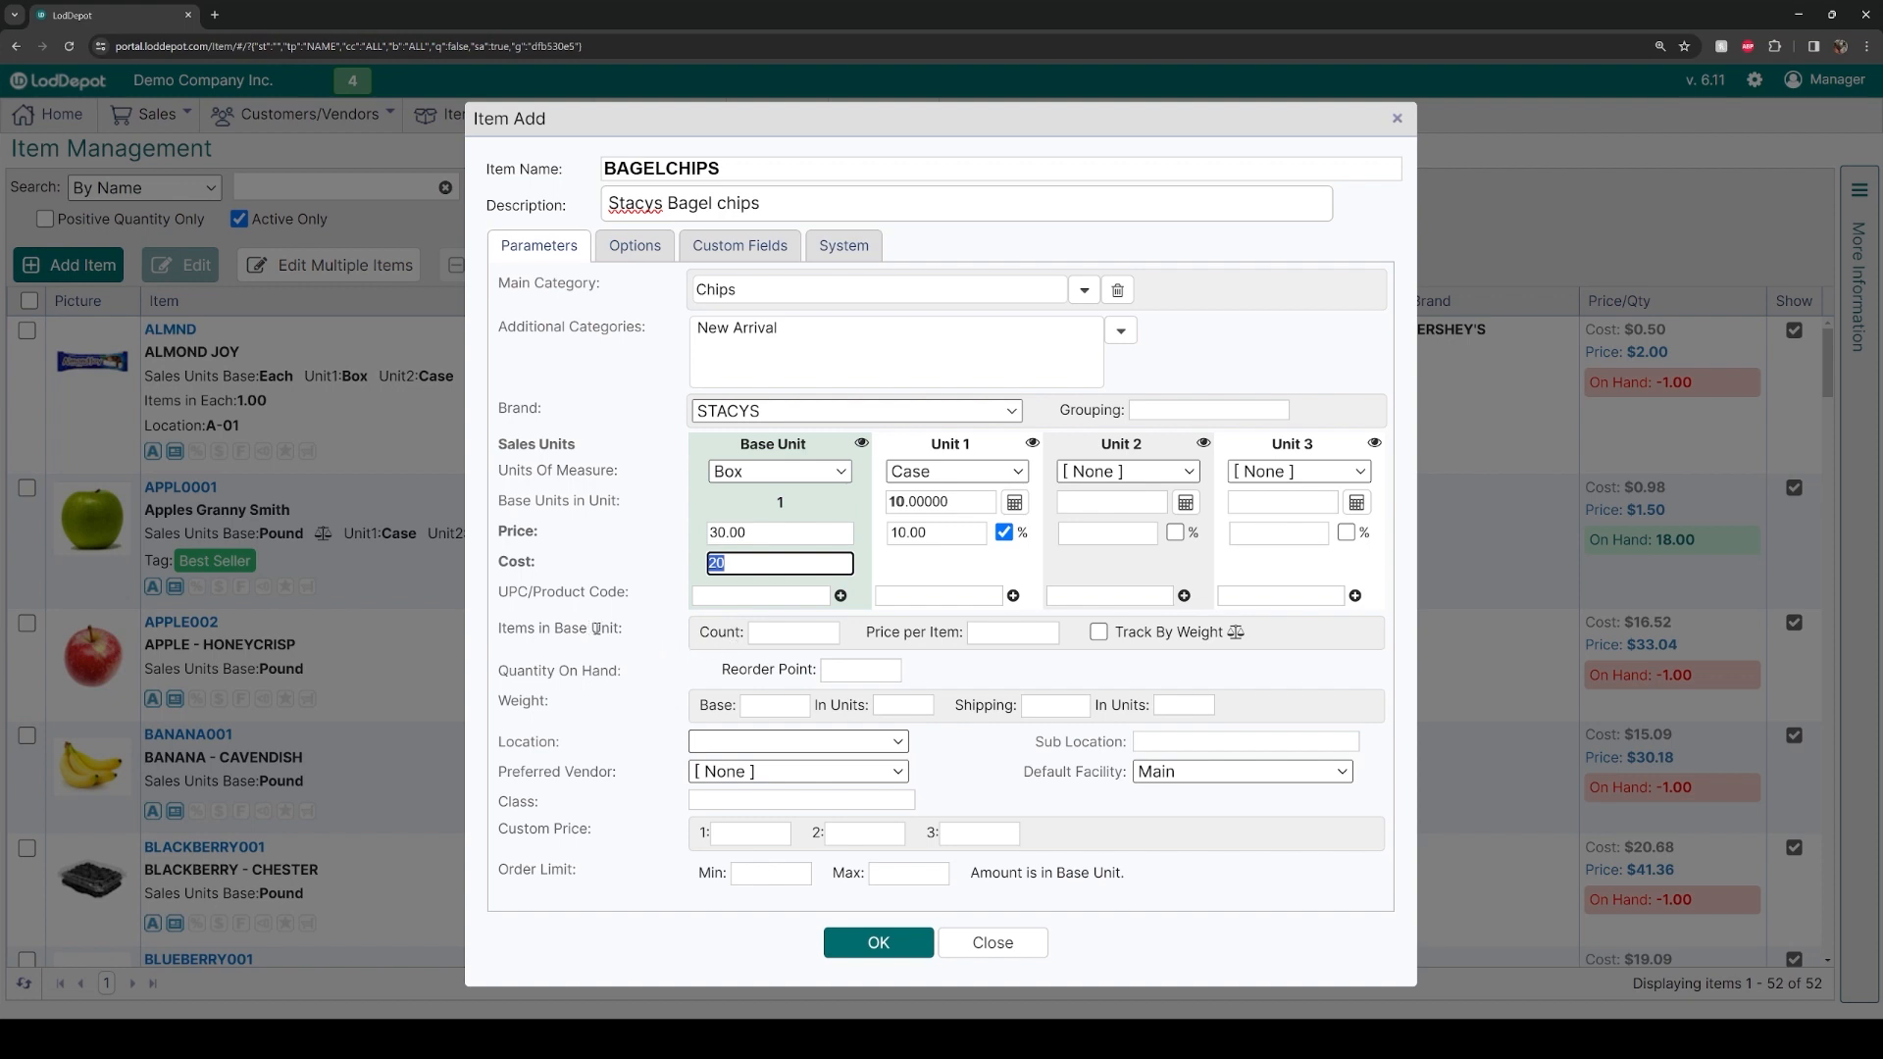
left_click(765, 630)
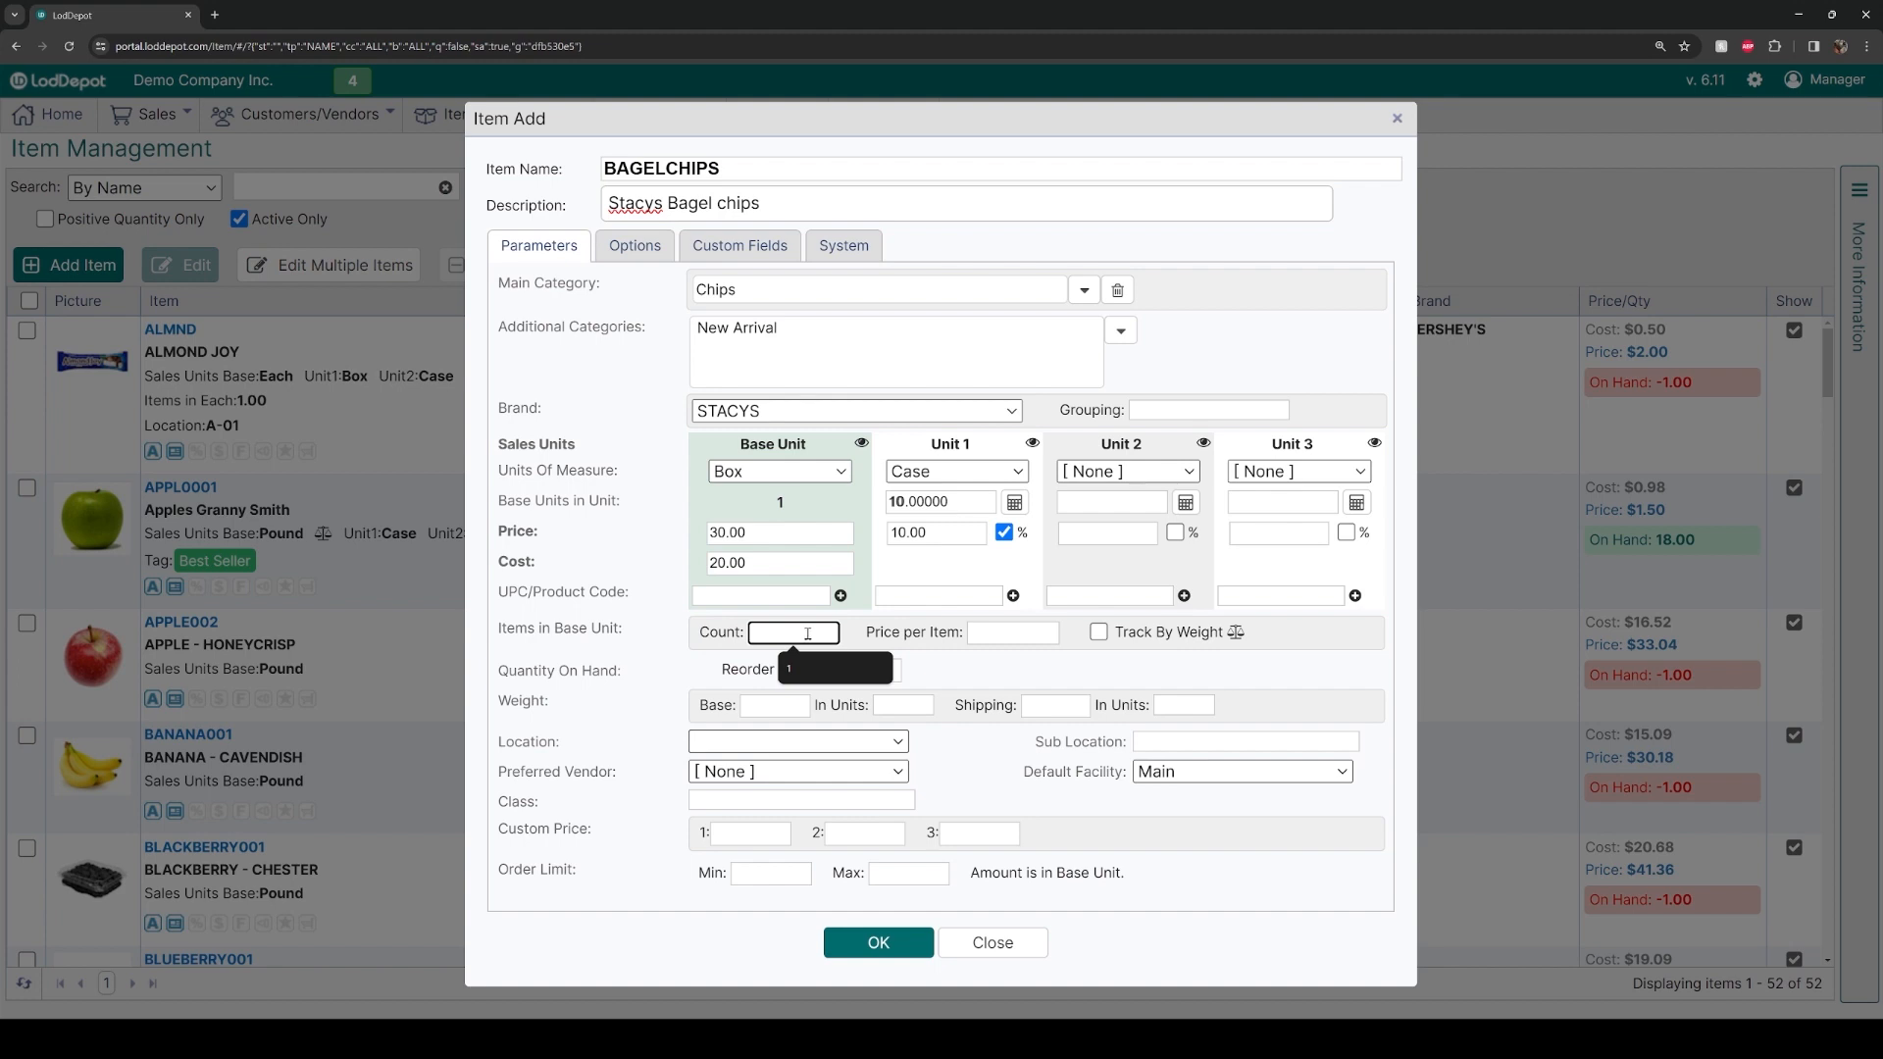
type("10")
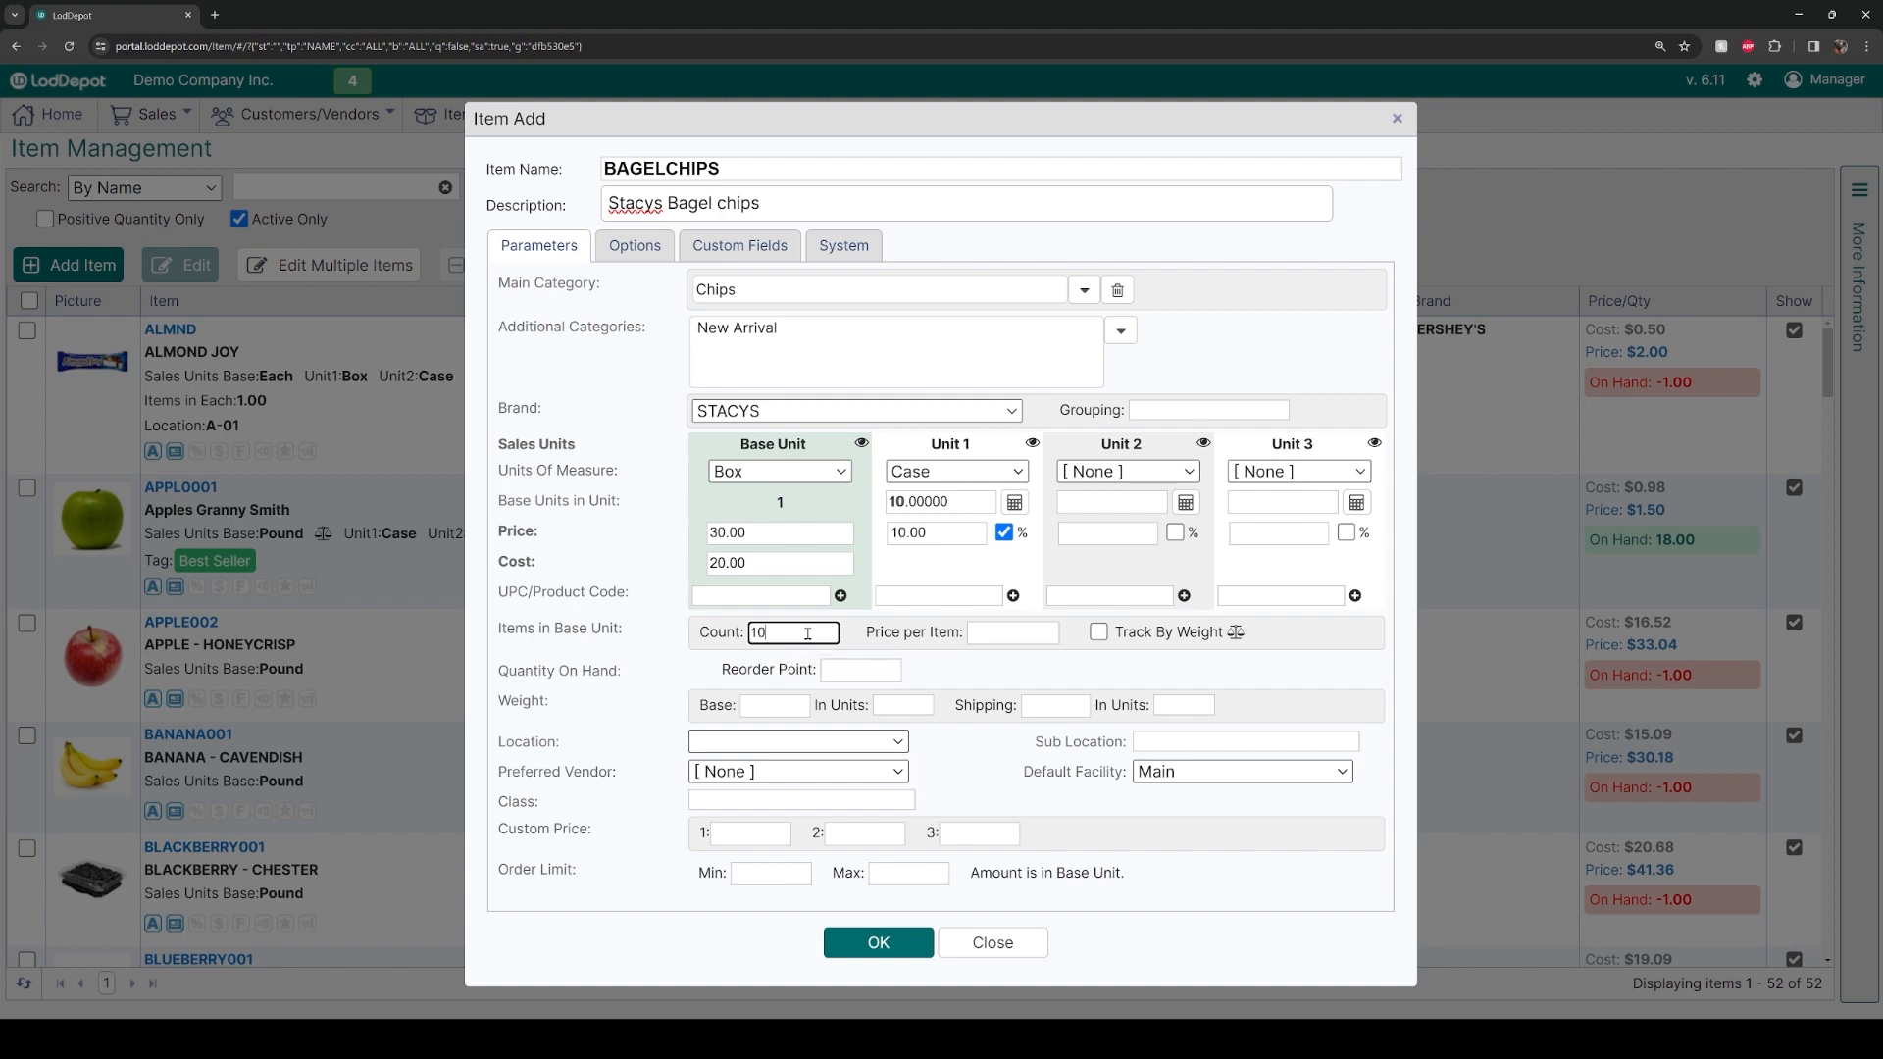
left_click(997, 632)
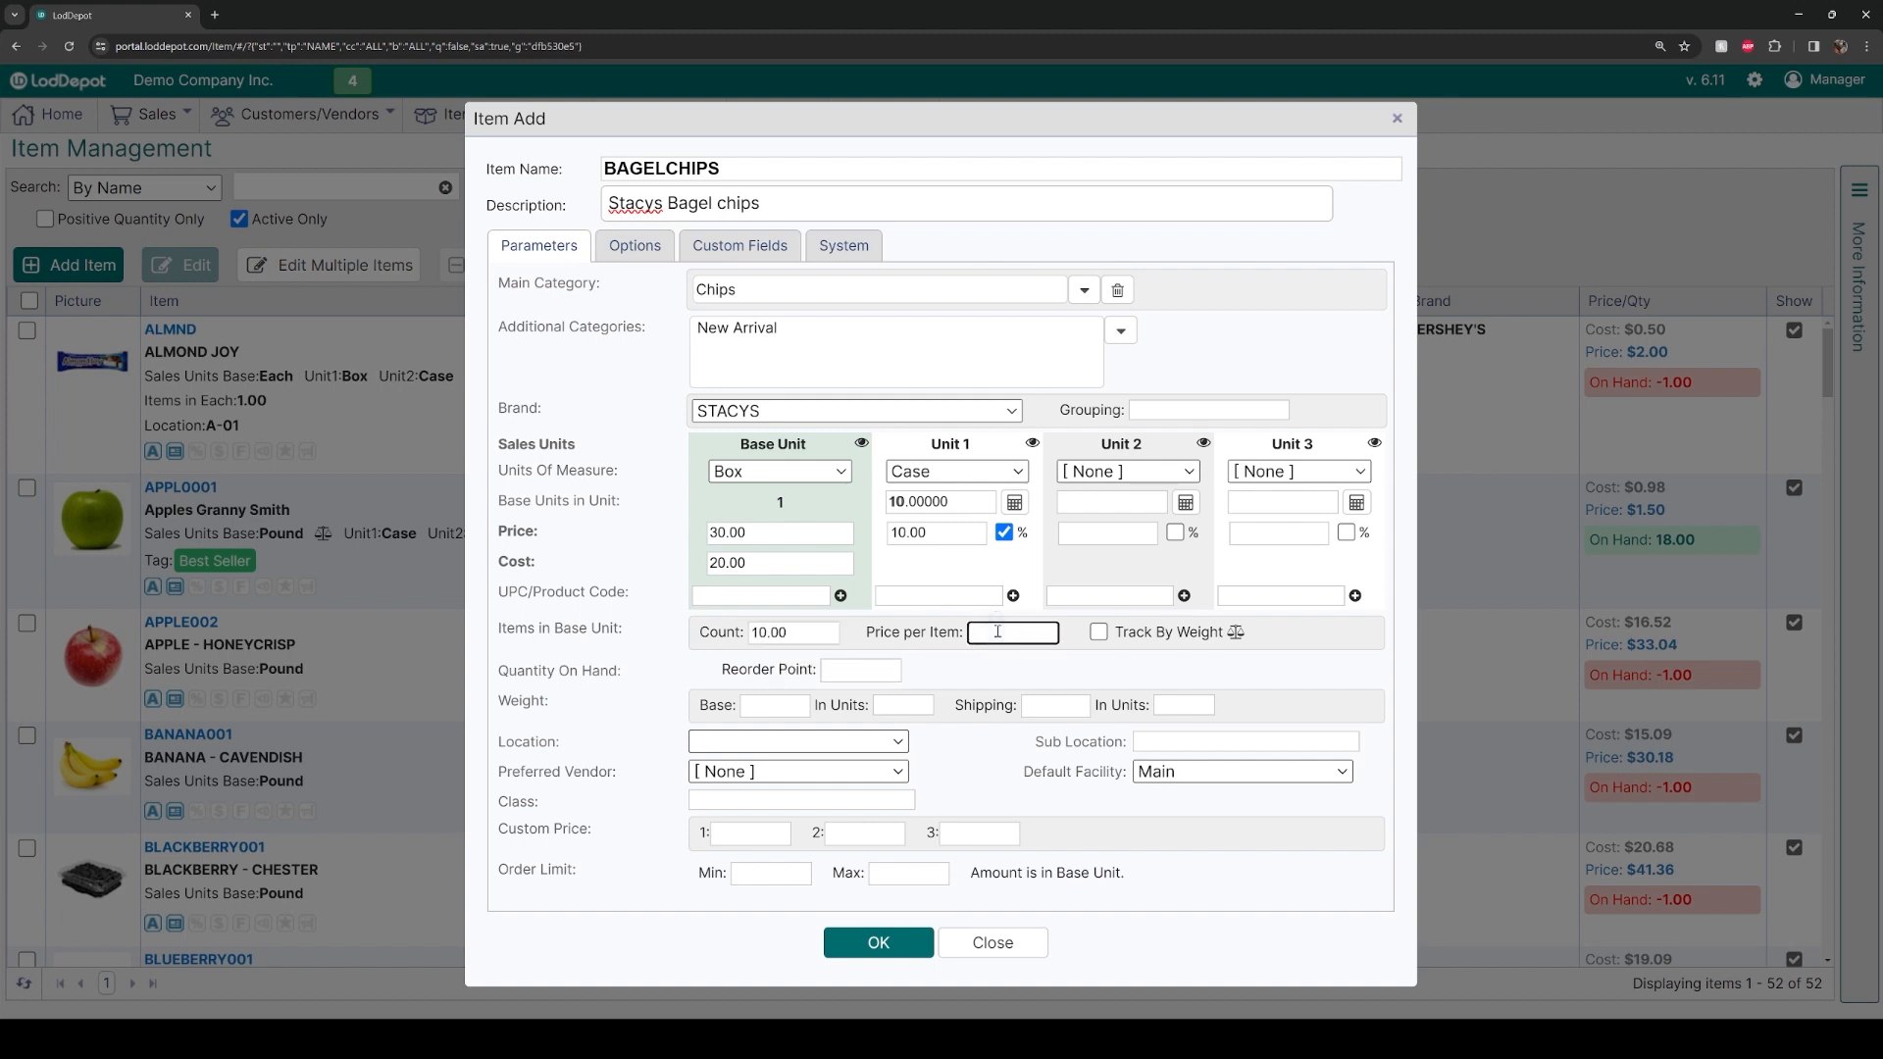
type("3.00")
left_click(676, 708)
Step: Set the item's base weight to 30 in units of lbs
left_click(790, 704)
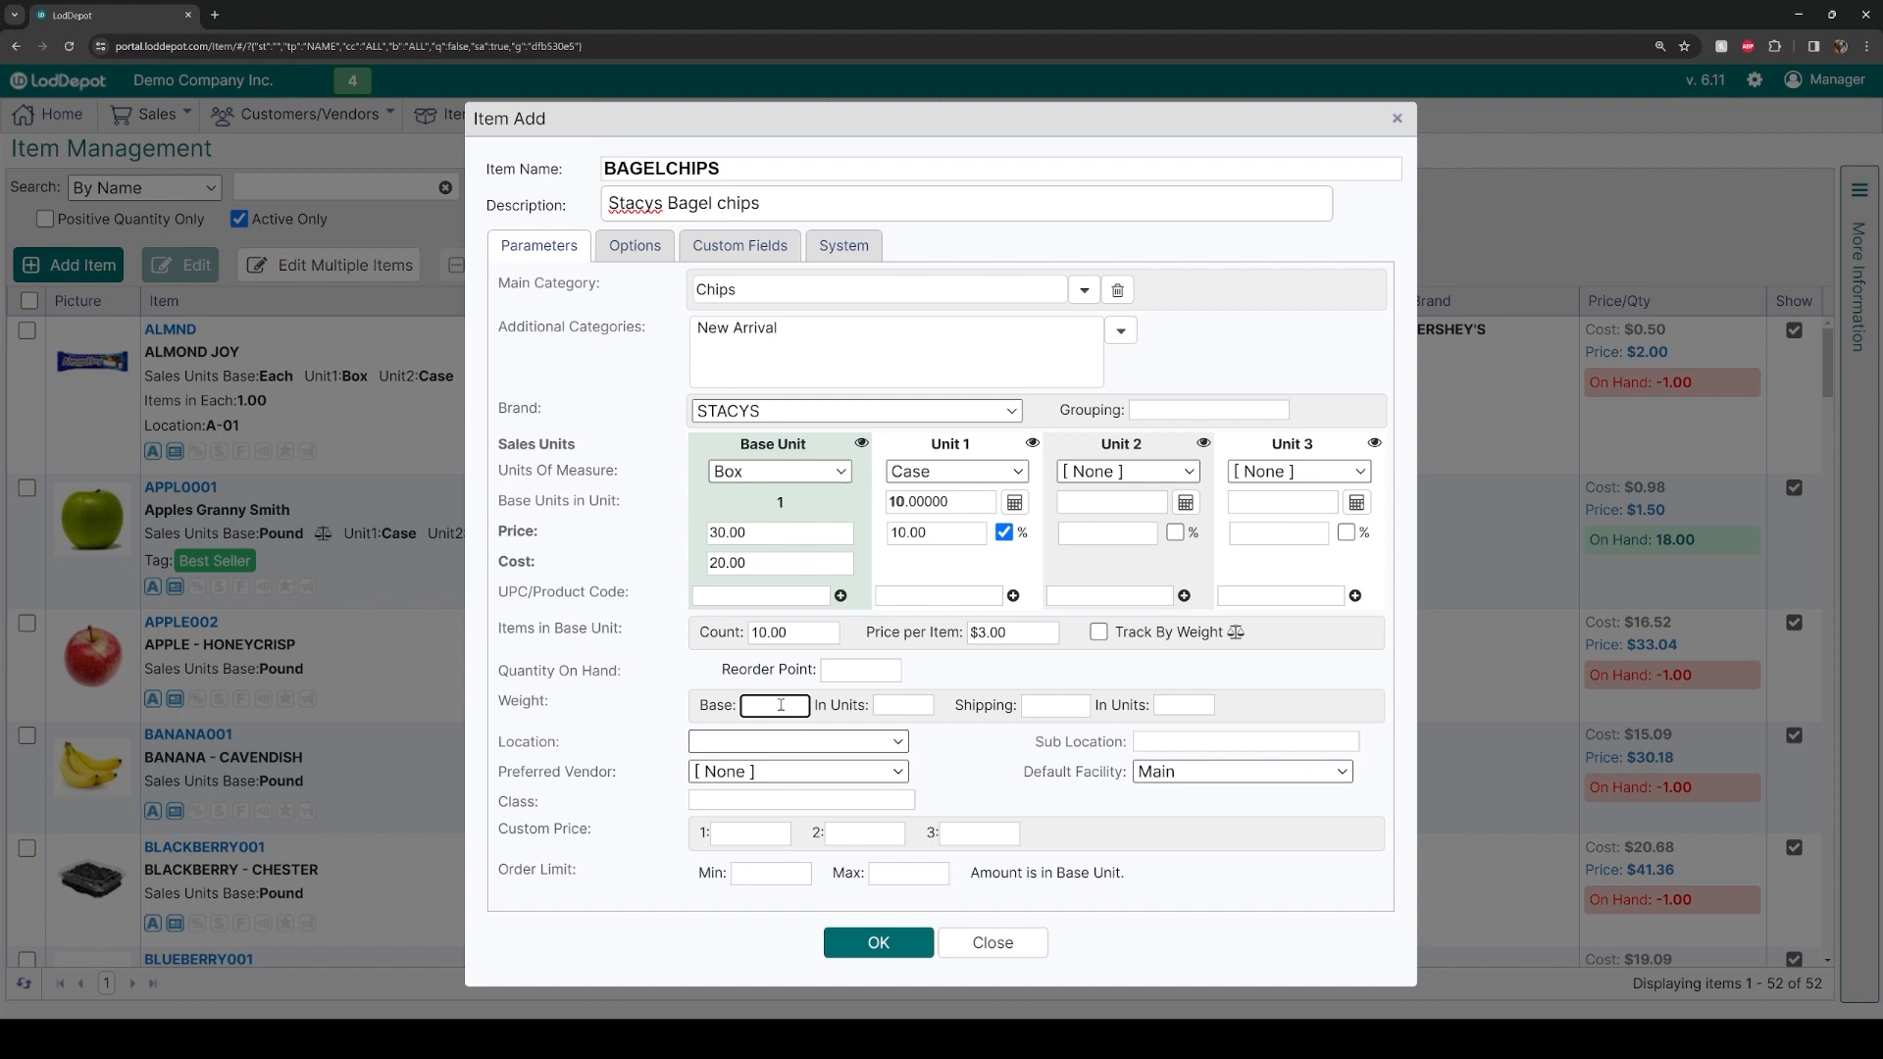
type("30")
left_click(879, 706)
type("lbs")
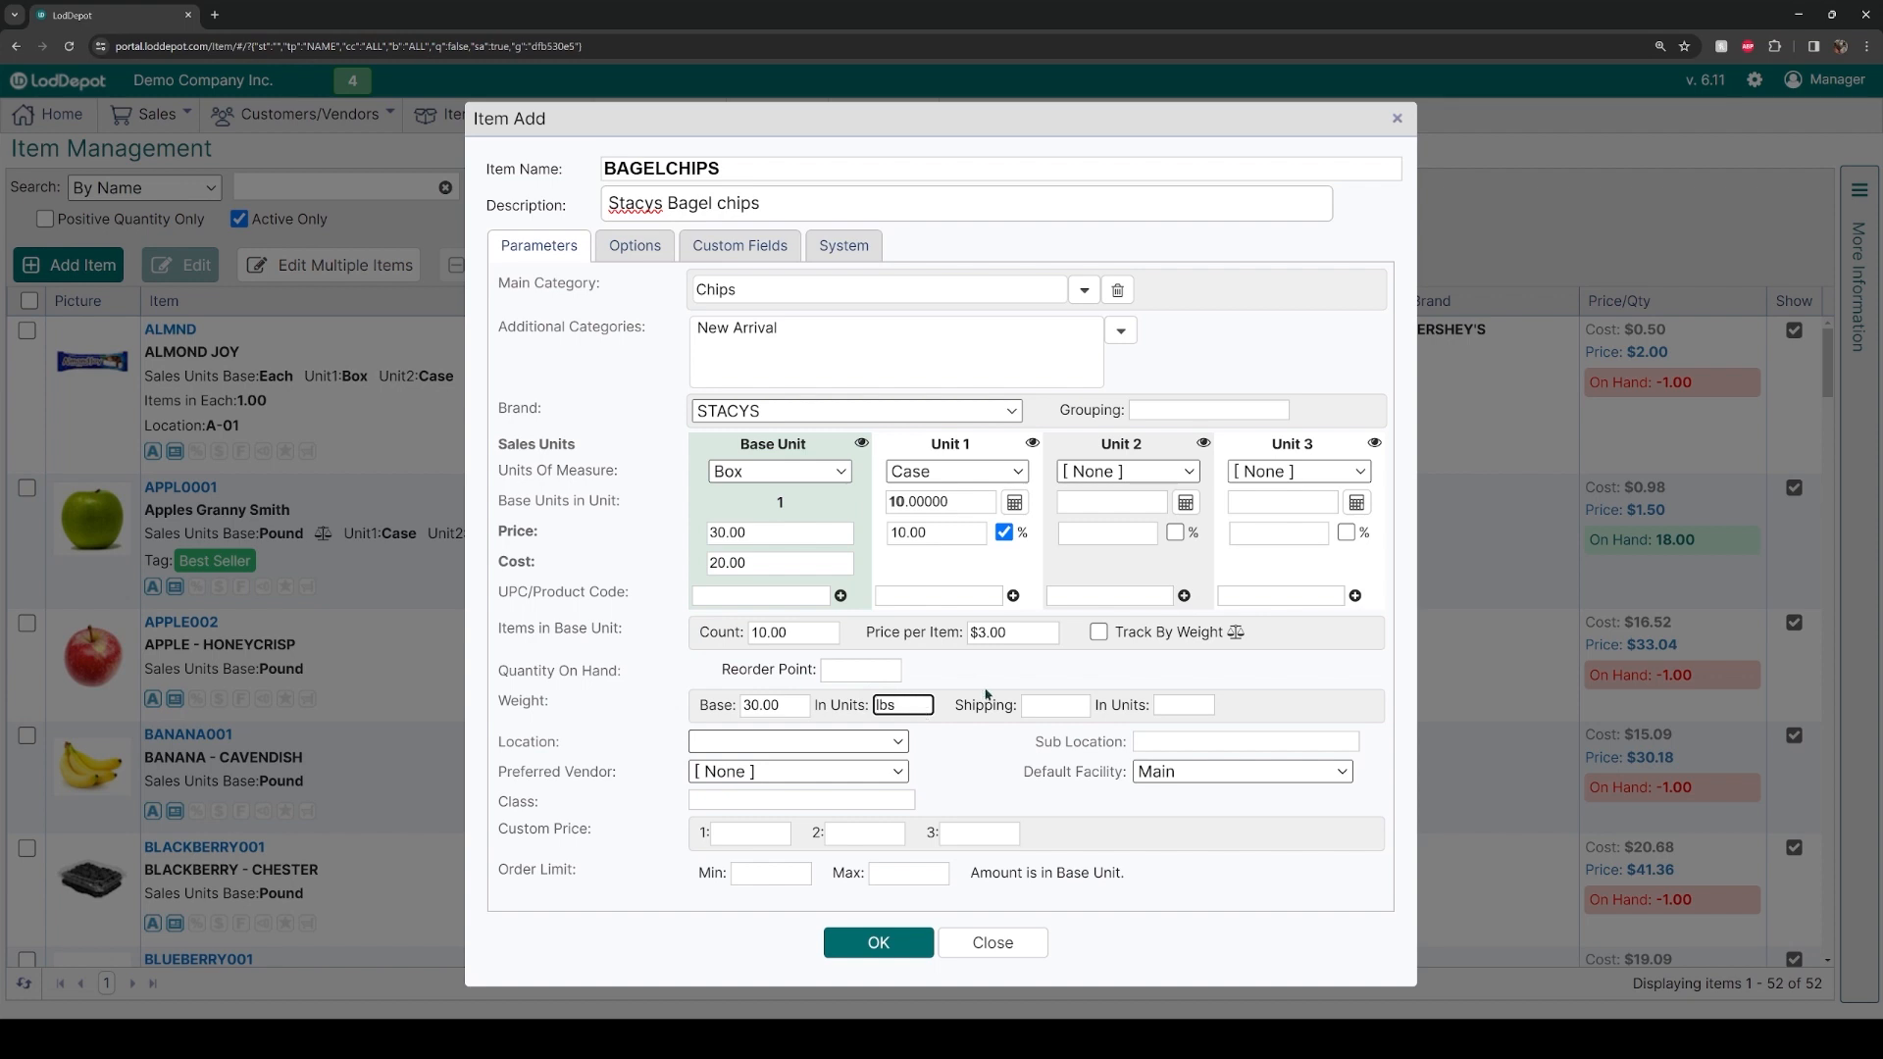
left_click(917, 728)
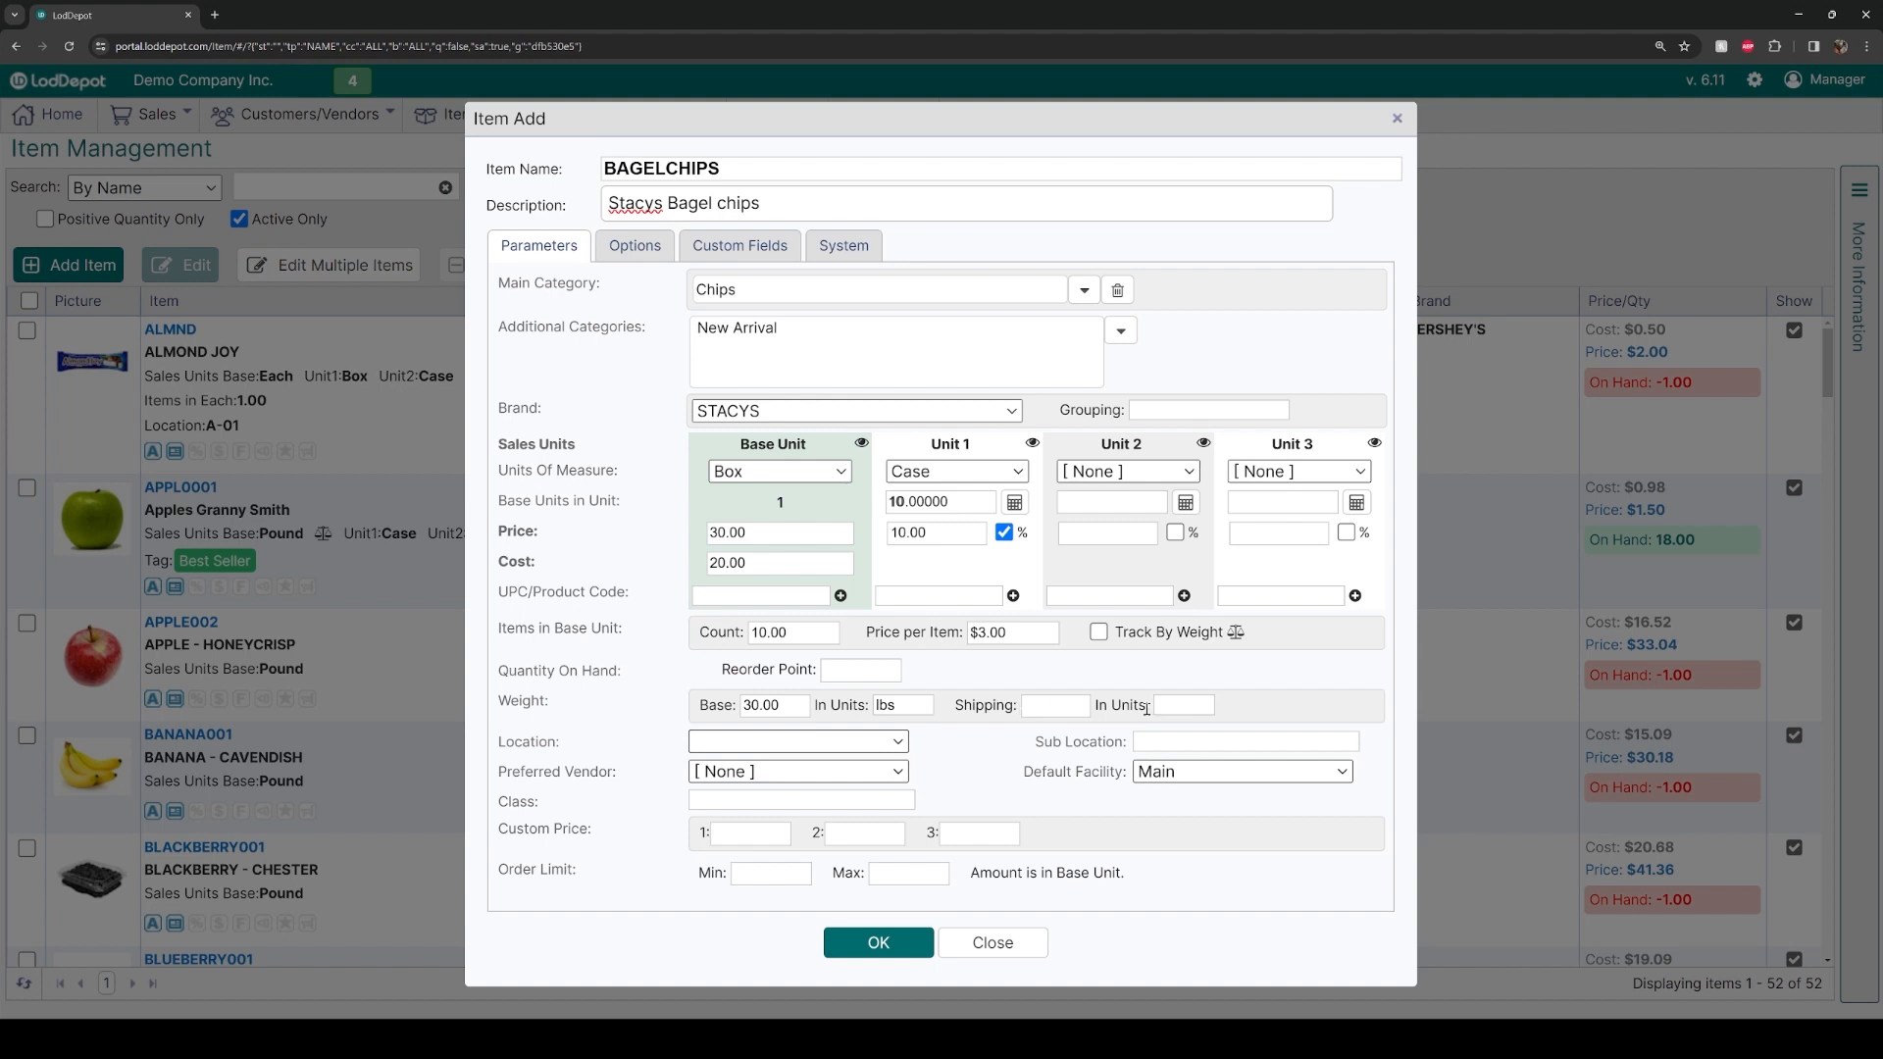
Step: Set the item's location to A-03 and its default facility to Main
left_click(892, 744)
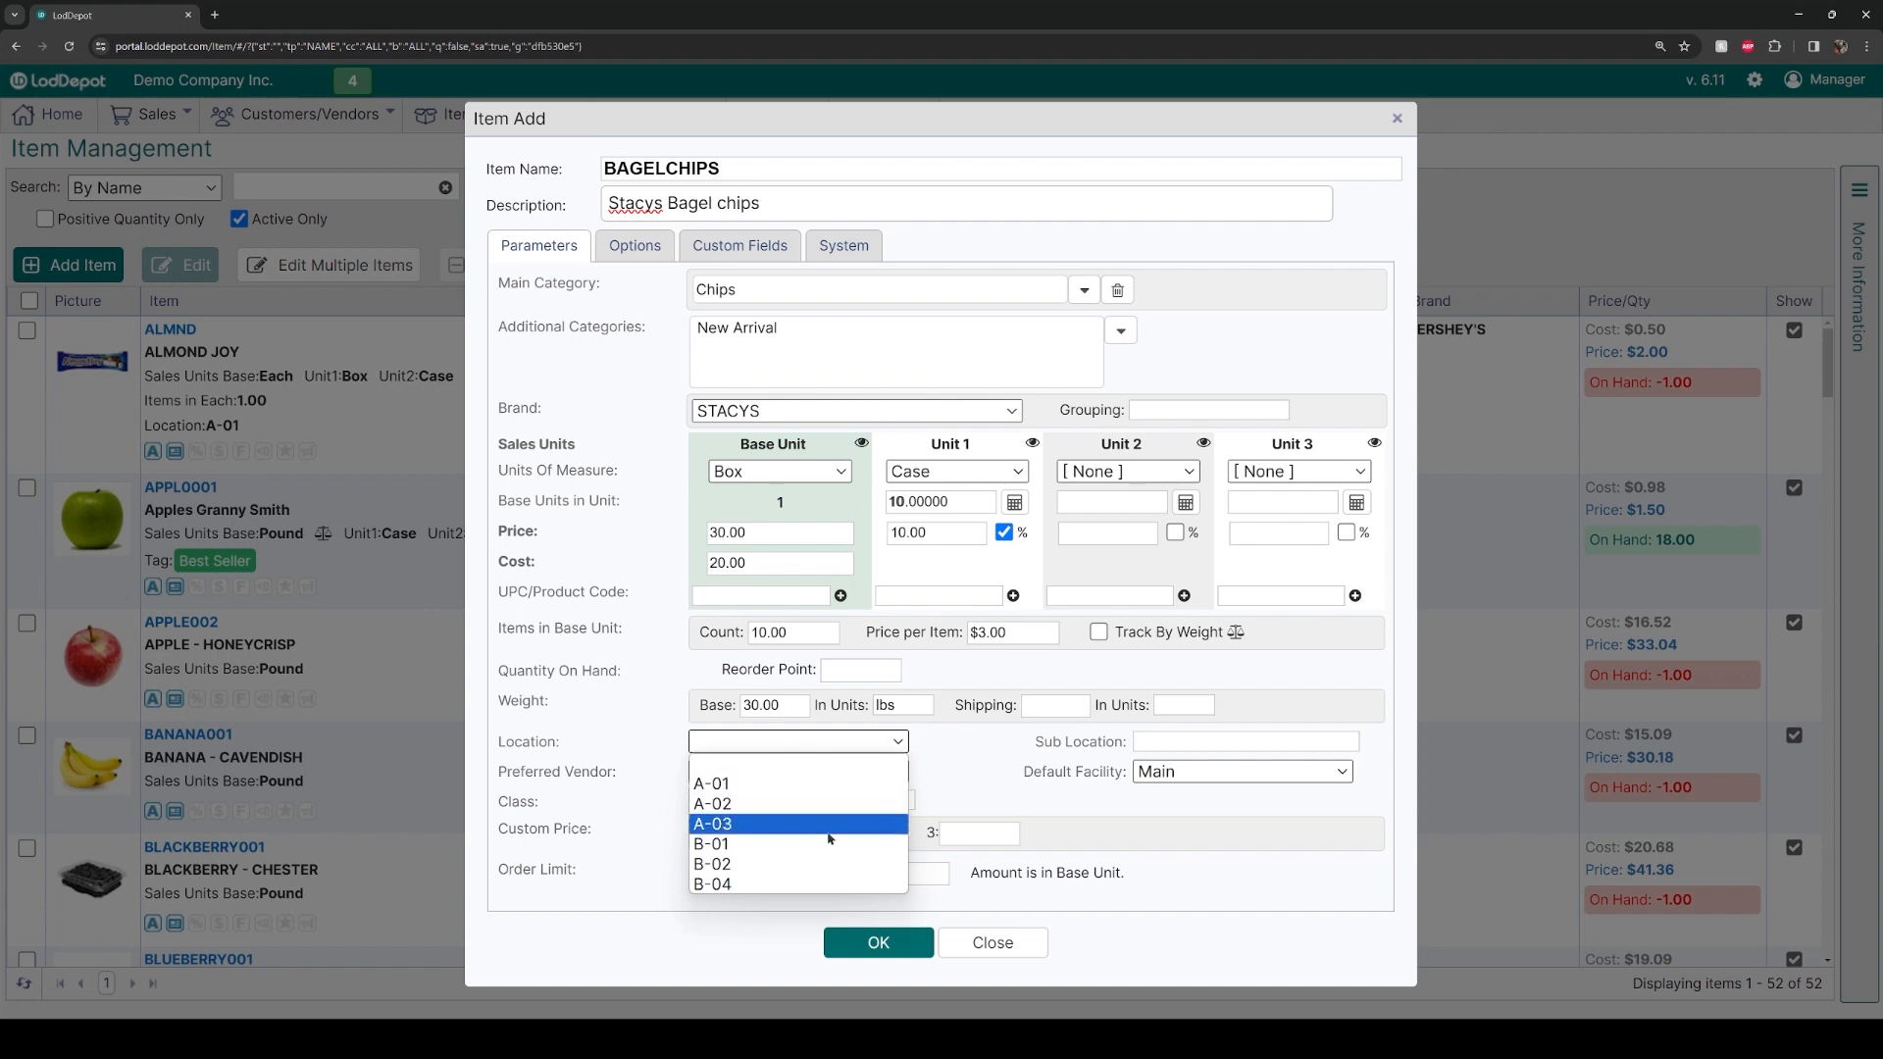
left_click(830, 826)
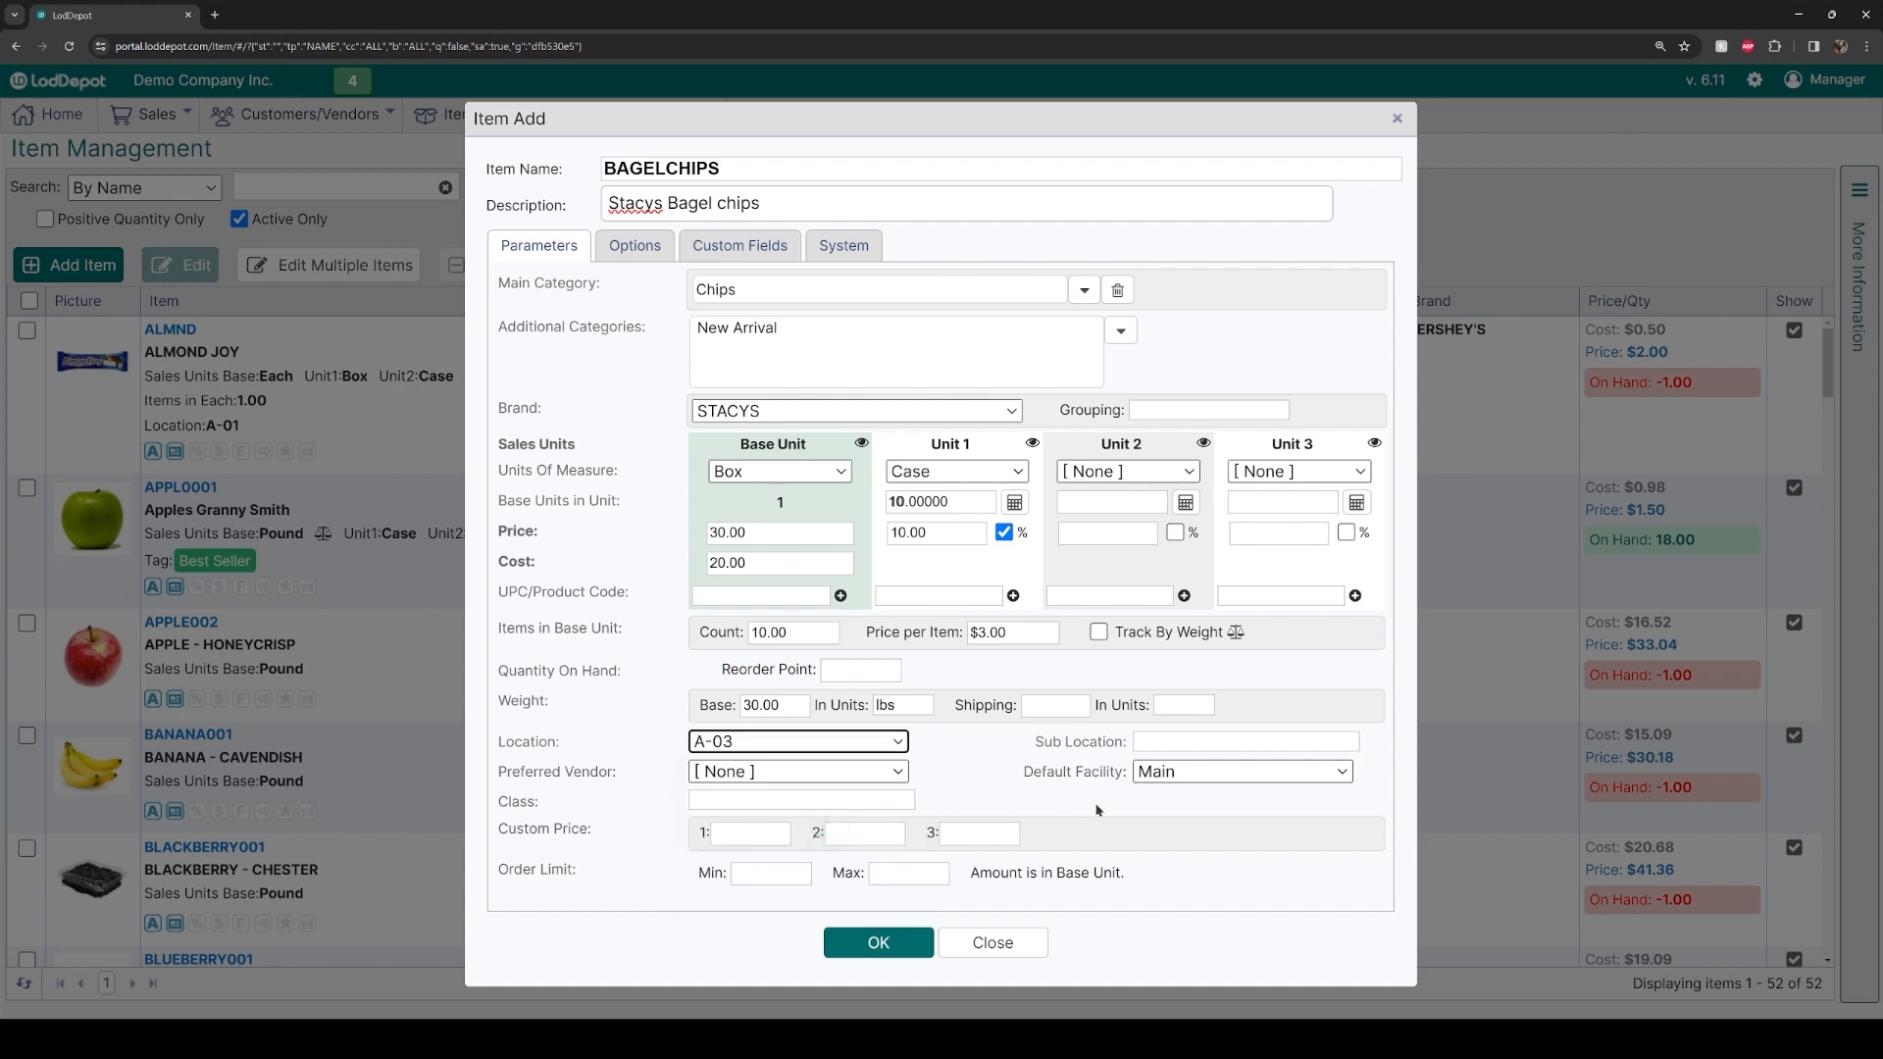
left_click(1137, 774)
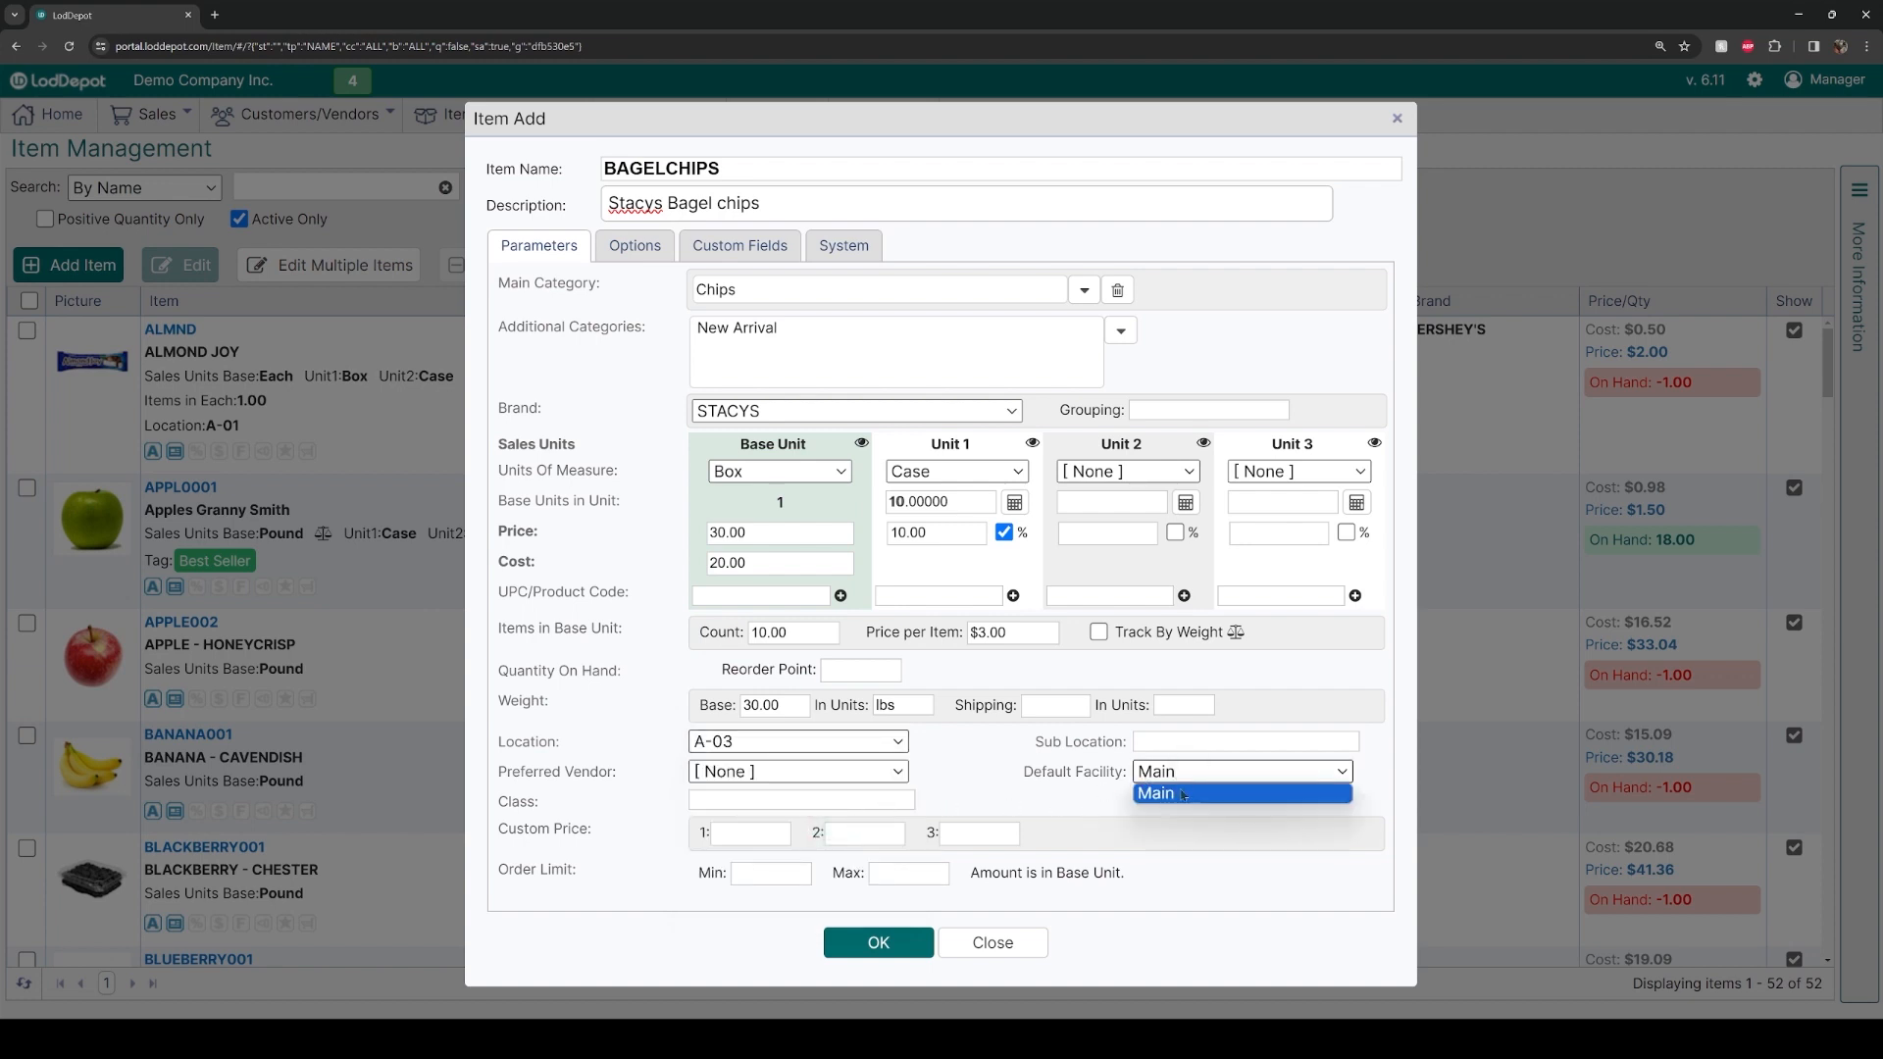
left_click(1183, 795)
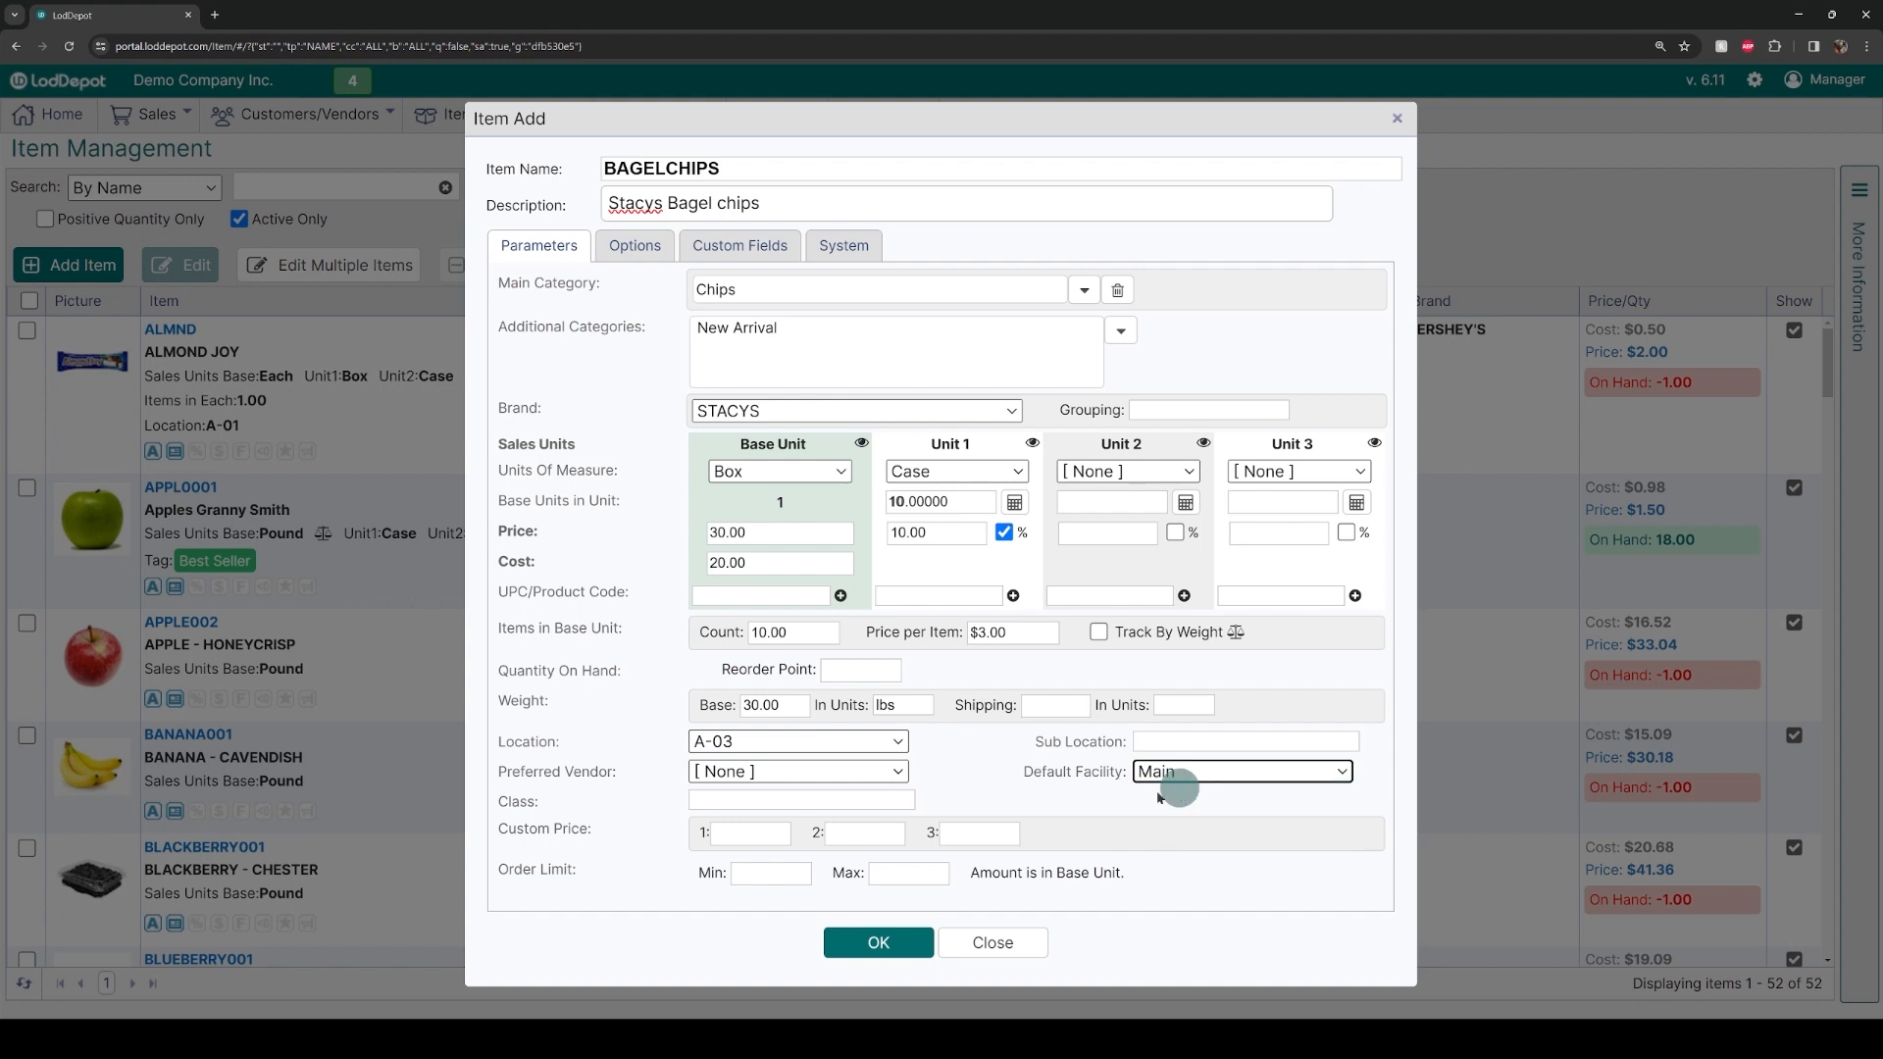
Step: Leave the custom prices and order limits empty and open the item's options
left_click(746, 830)
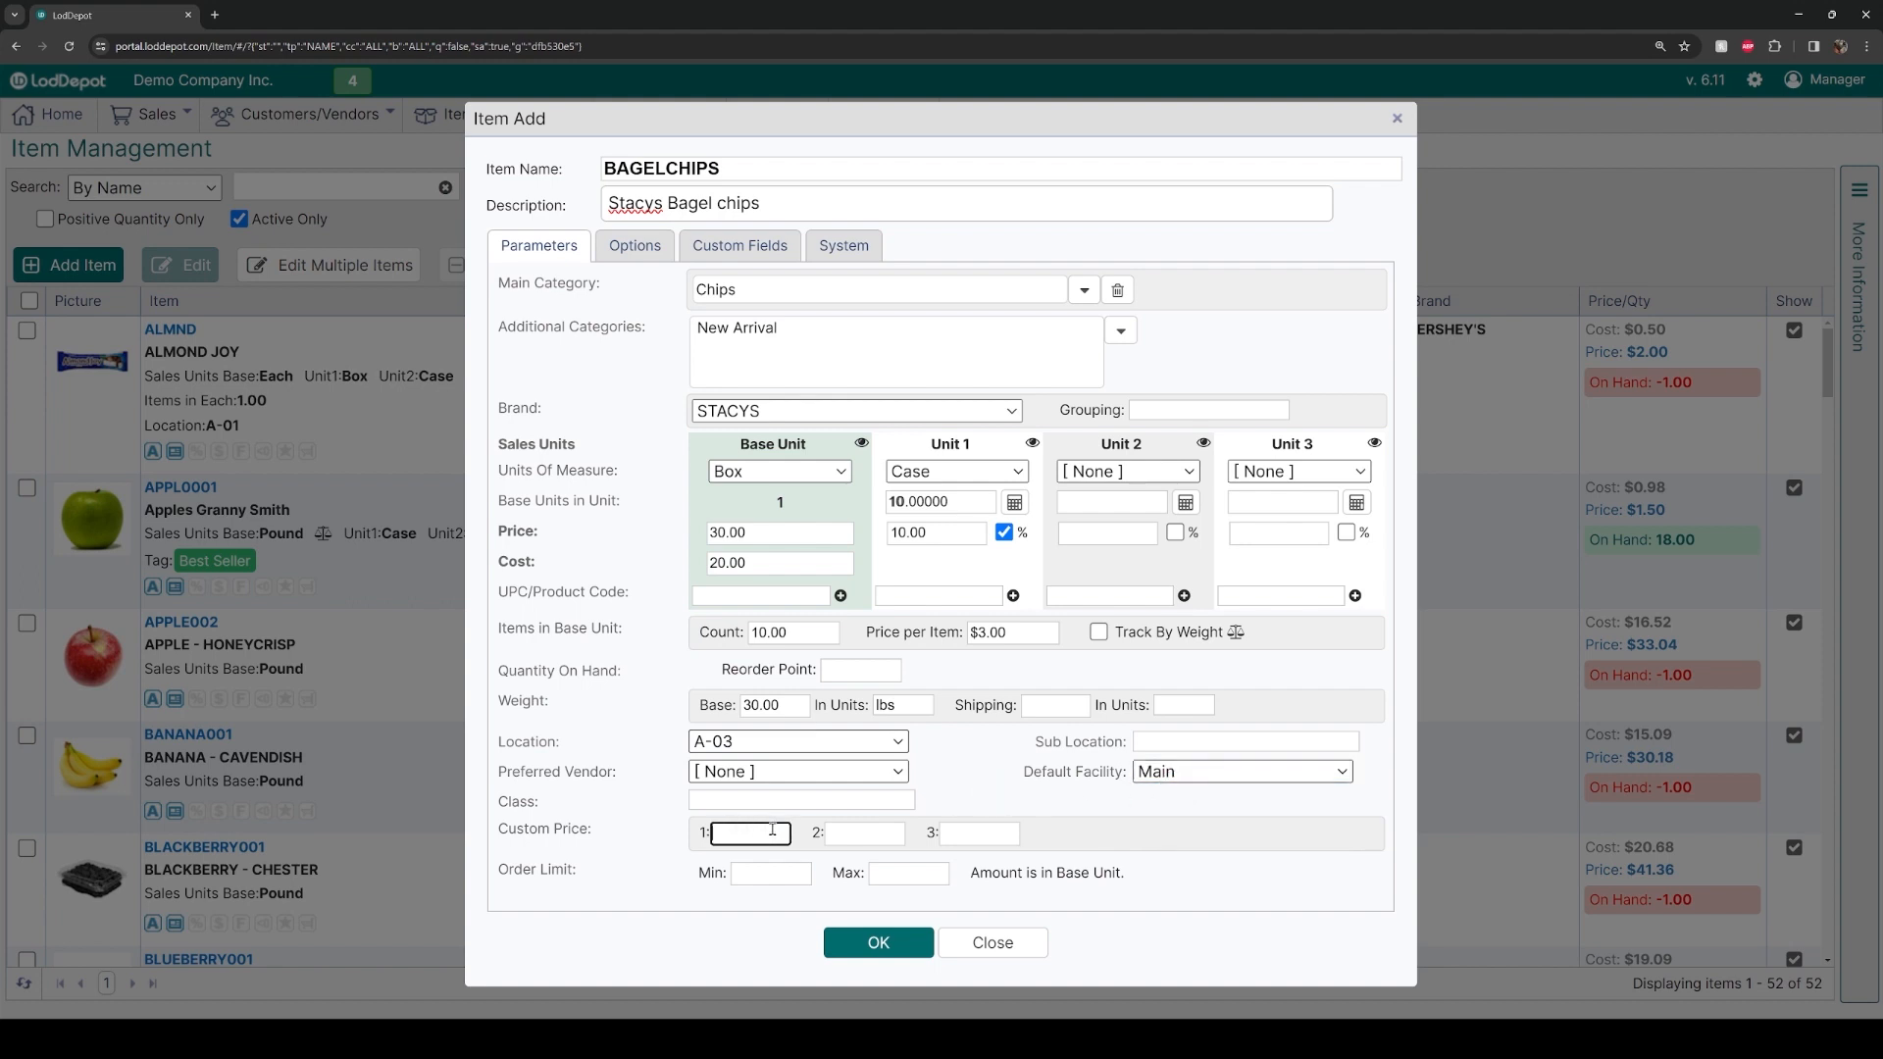
left_click(872, 834)
left_click(771, 872)
left_click(882, 876)
left_click(616, 247)
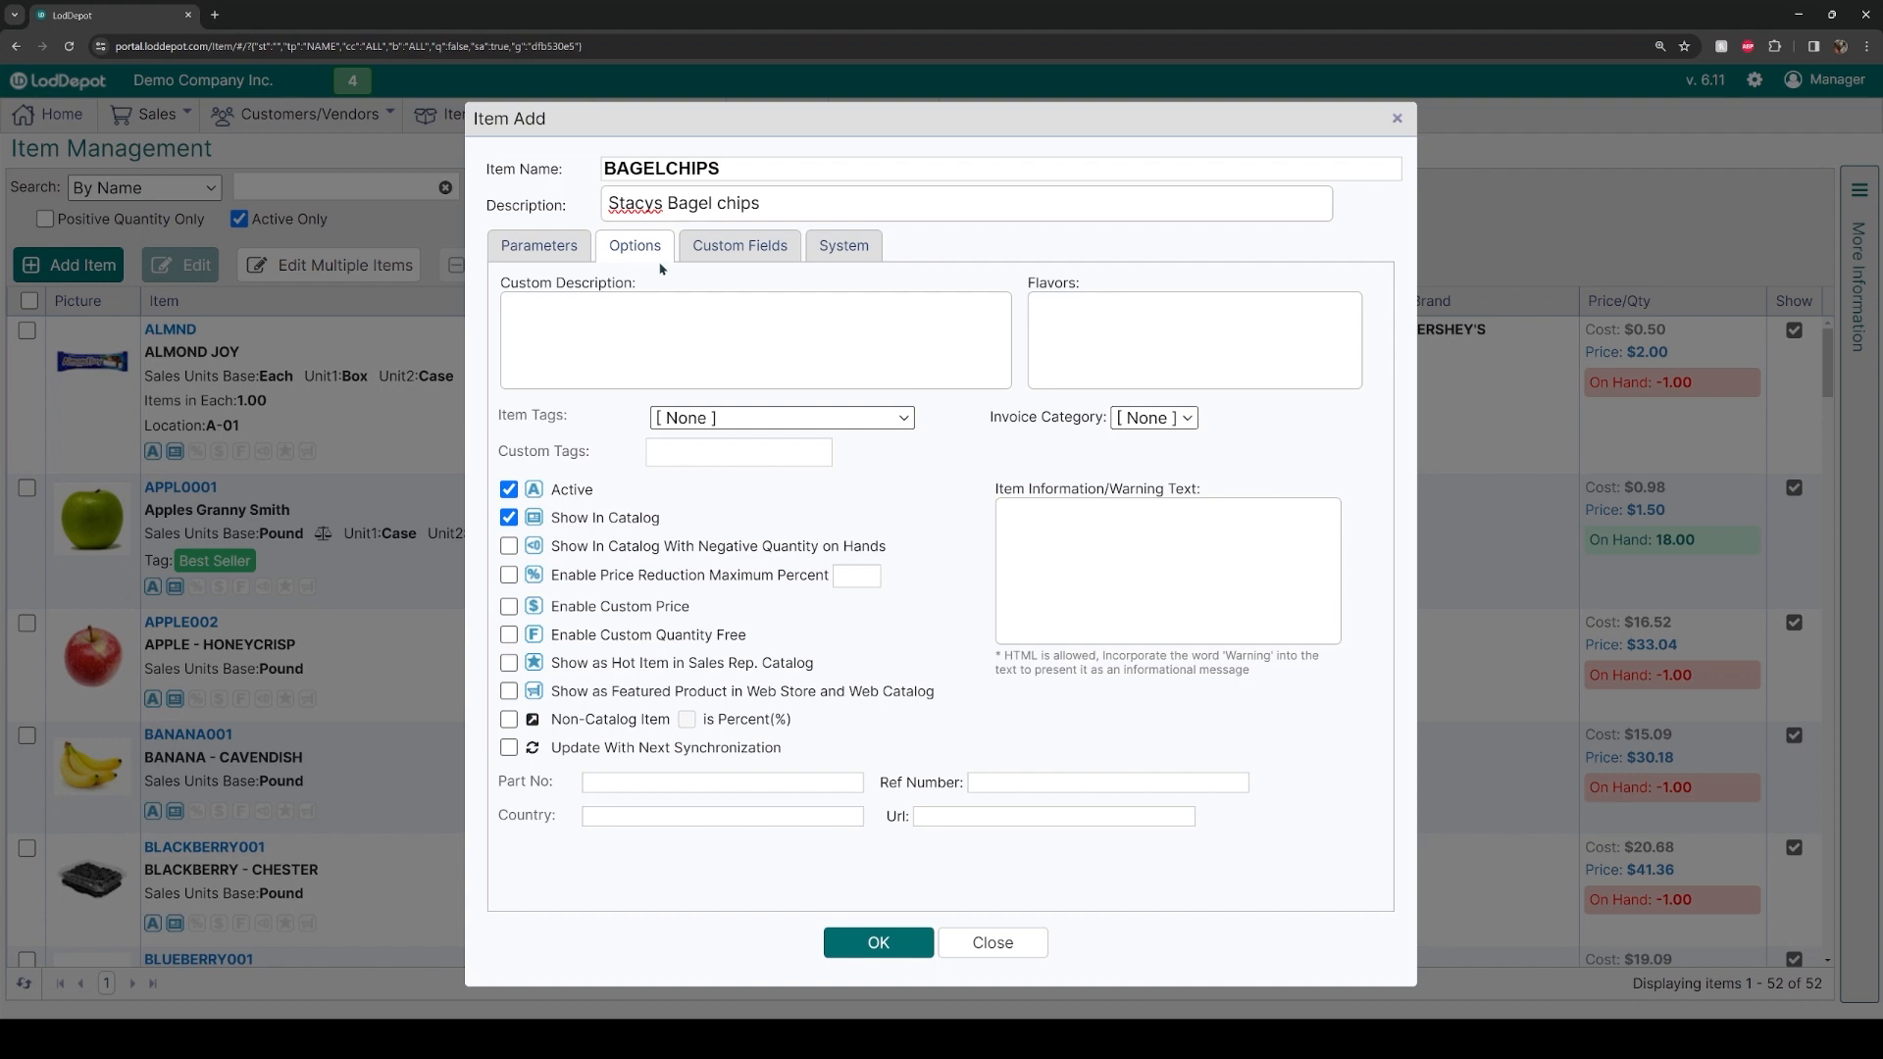
Step: Enter "Stacys bagel chips" as the item's custom description and "regular" as its flavor
left_click(653, 299)
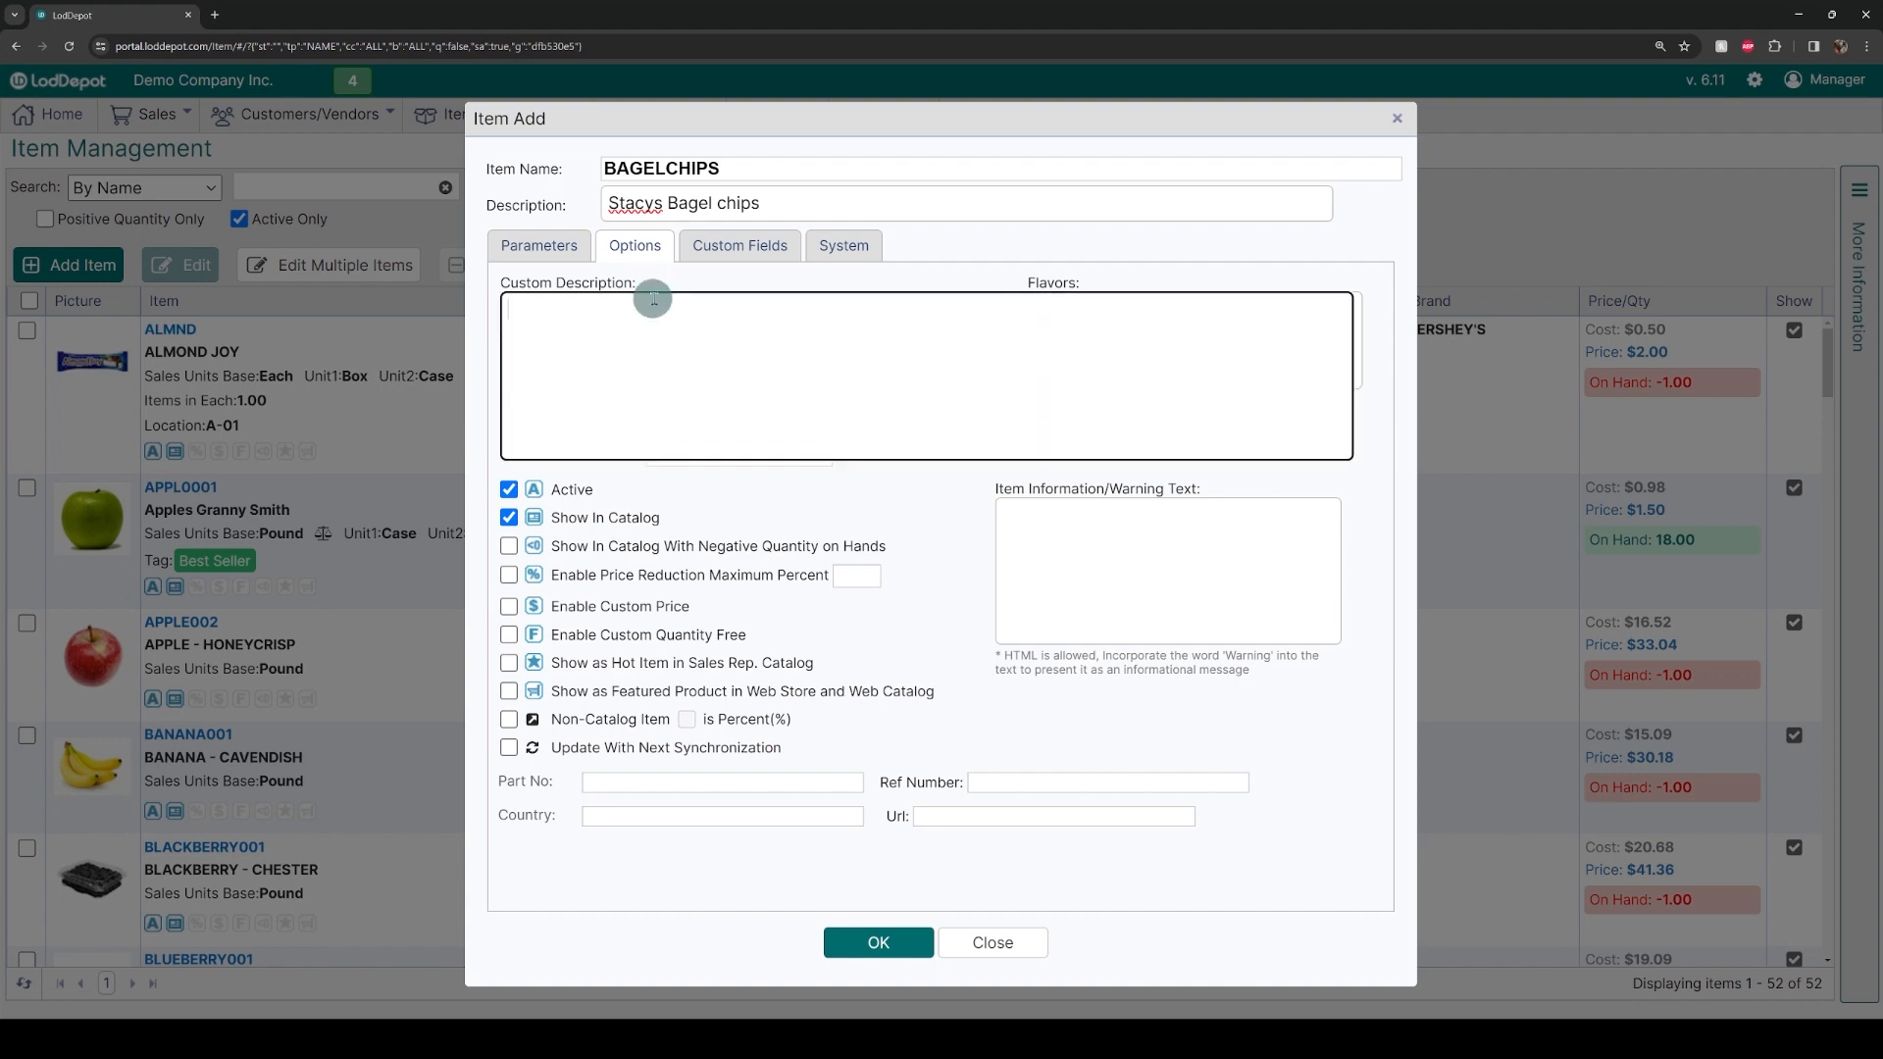
type("Stacys bagel chips")
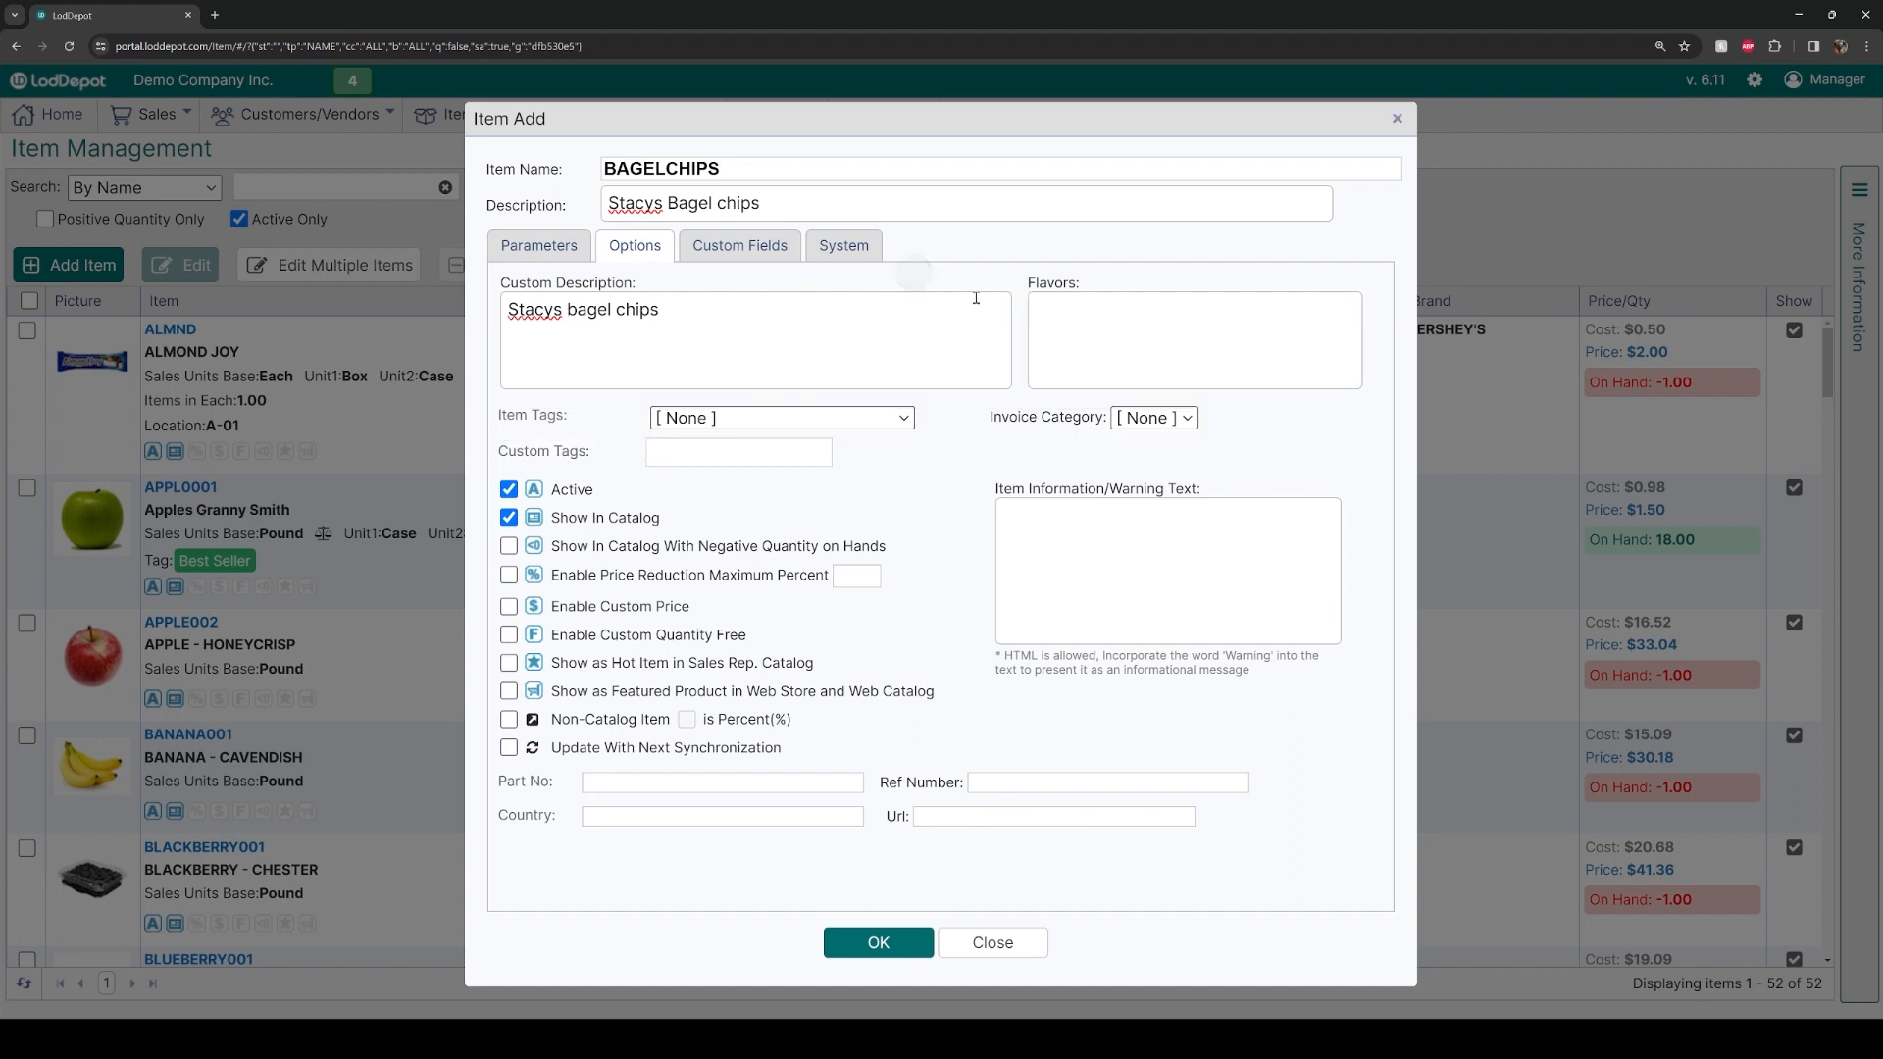
left_click(1079, 303)
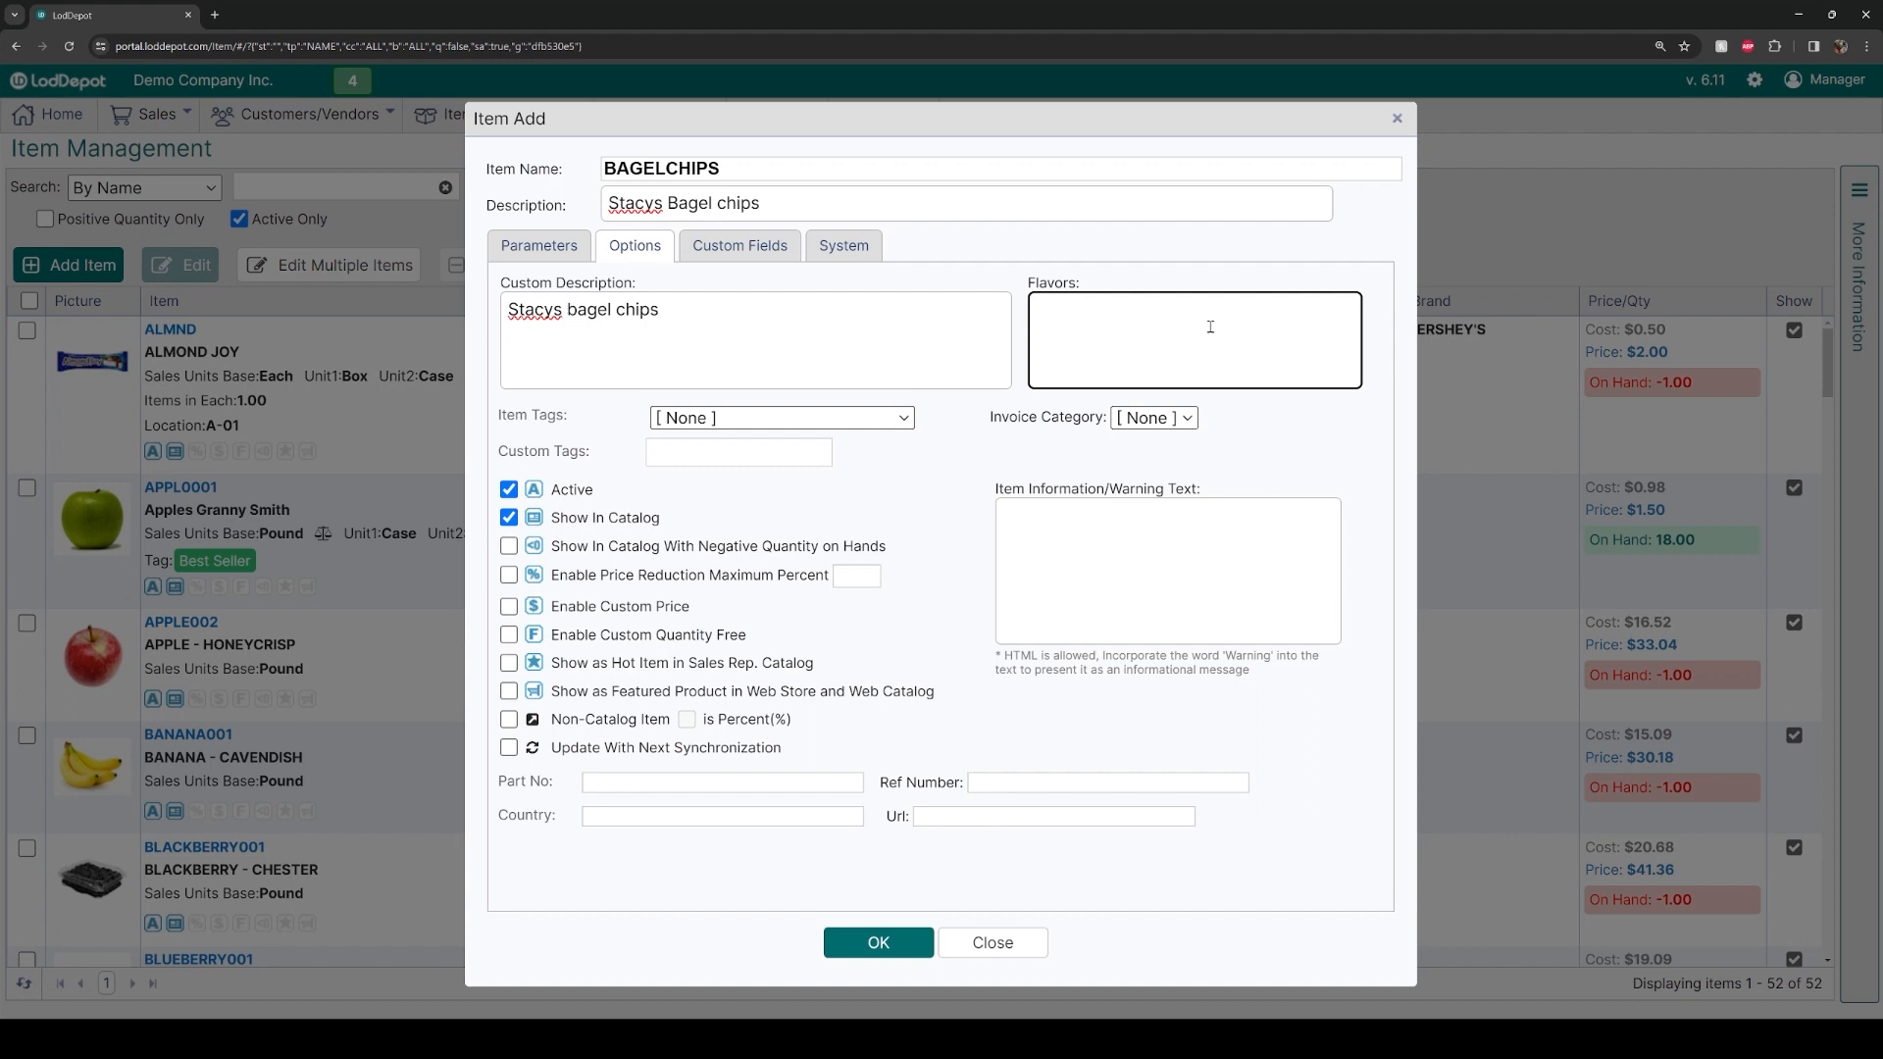
type("regular")
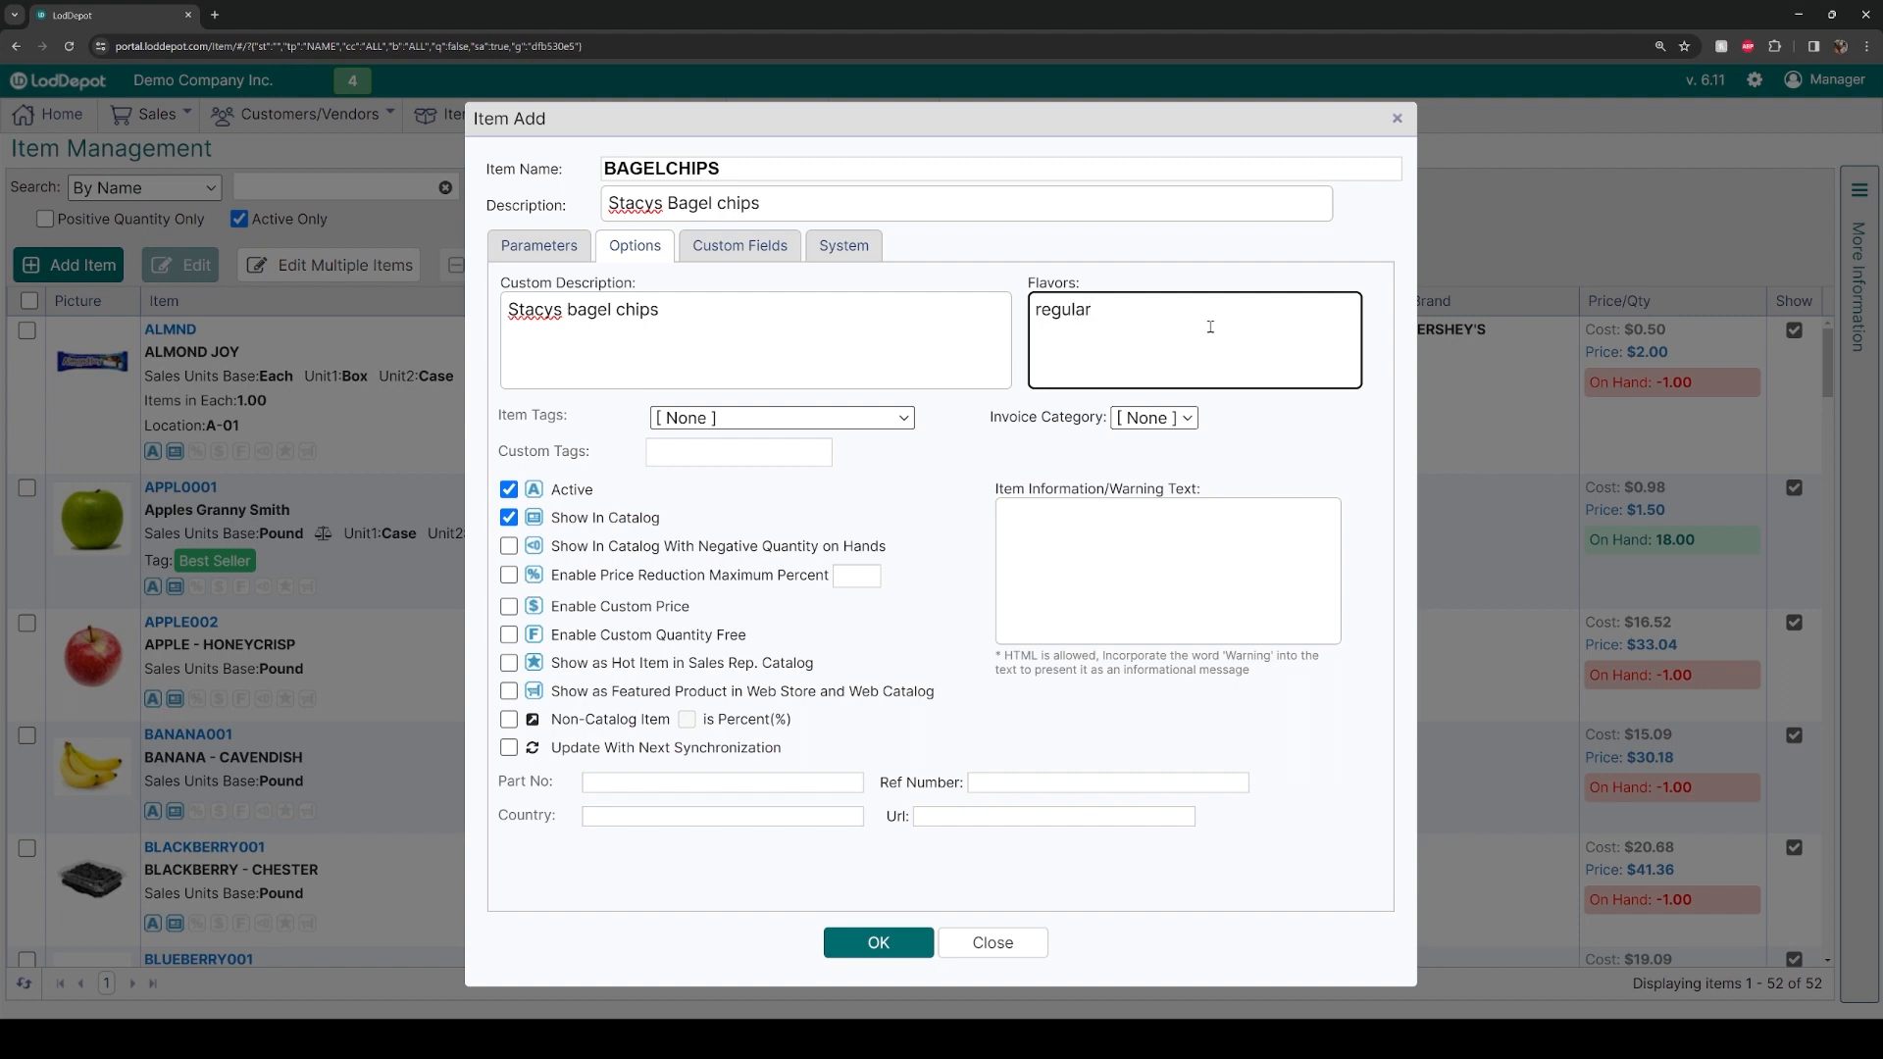
Step: Review the available item tags and custom tags, leave both unset, and save the new item
left_click(902, 418)
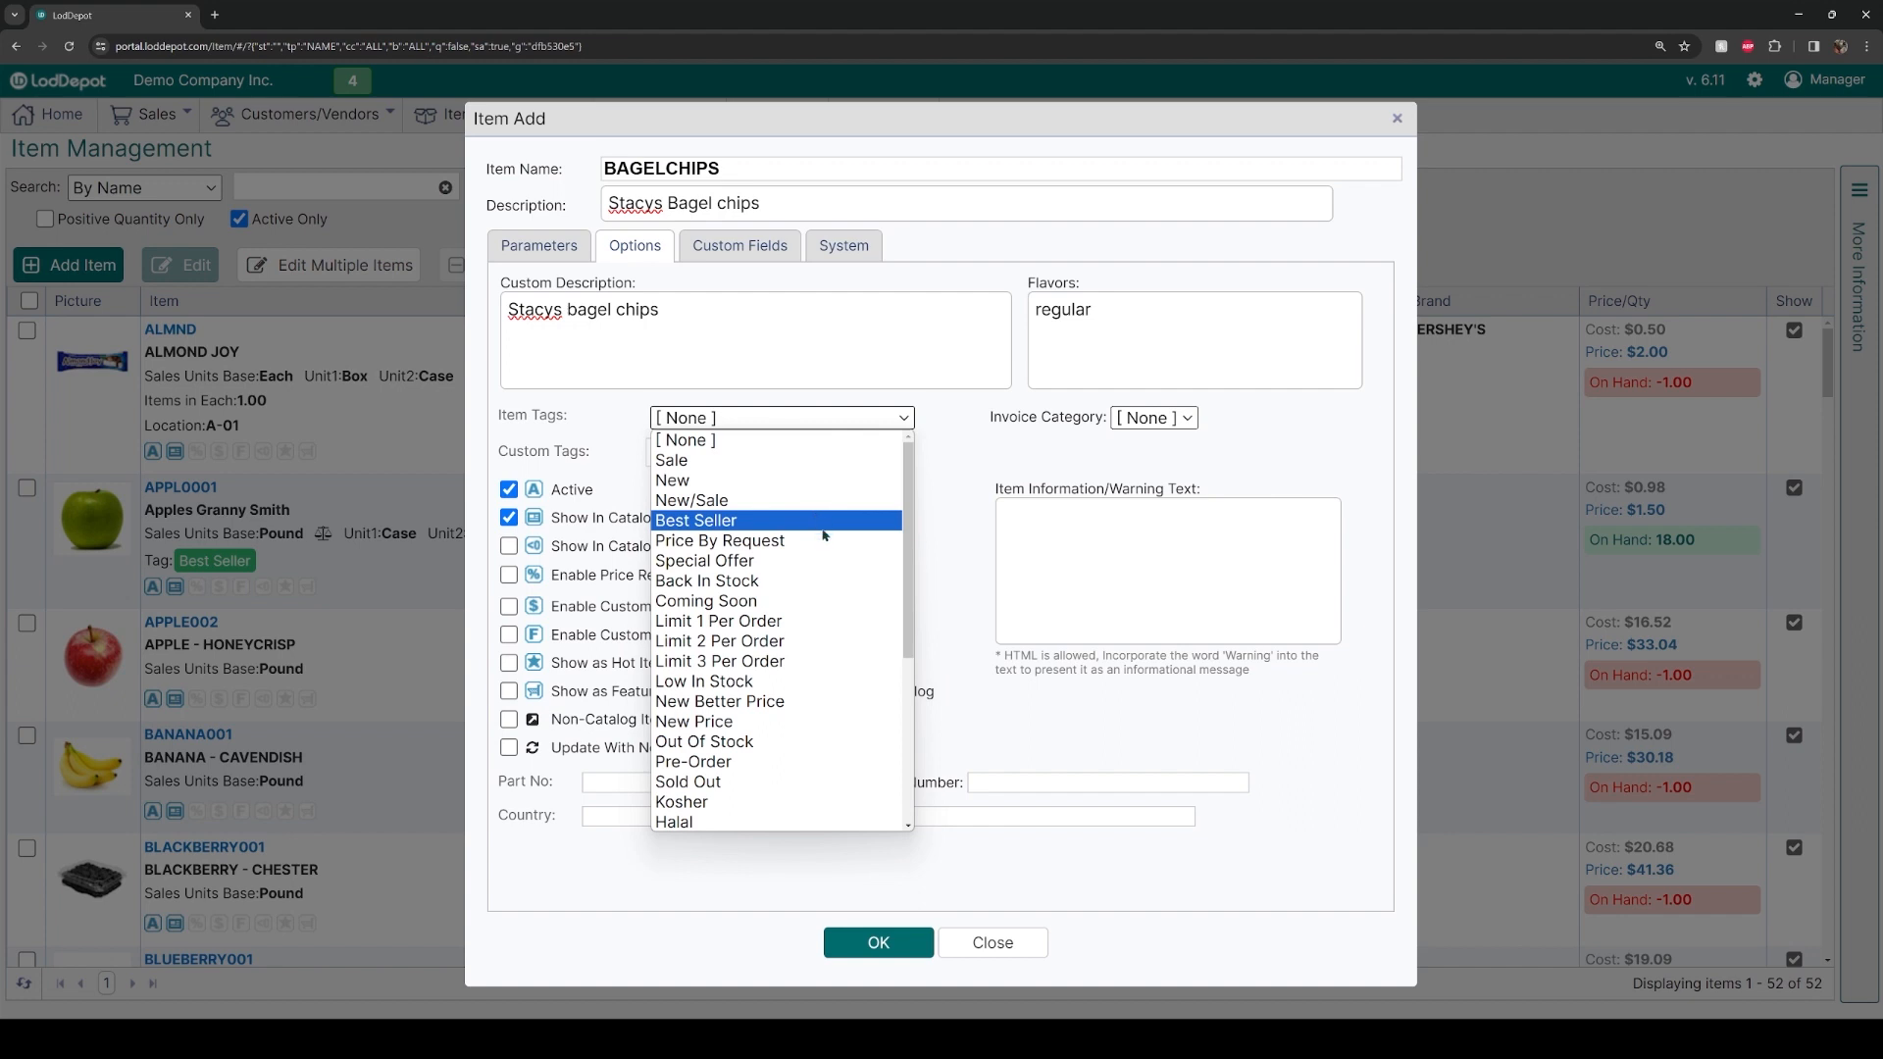
scroll(822, 530, "down", 3)
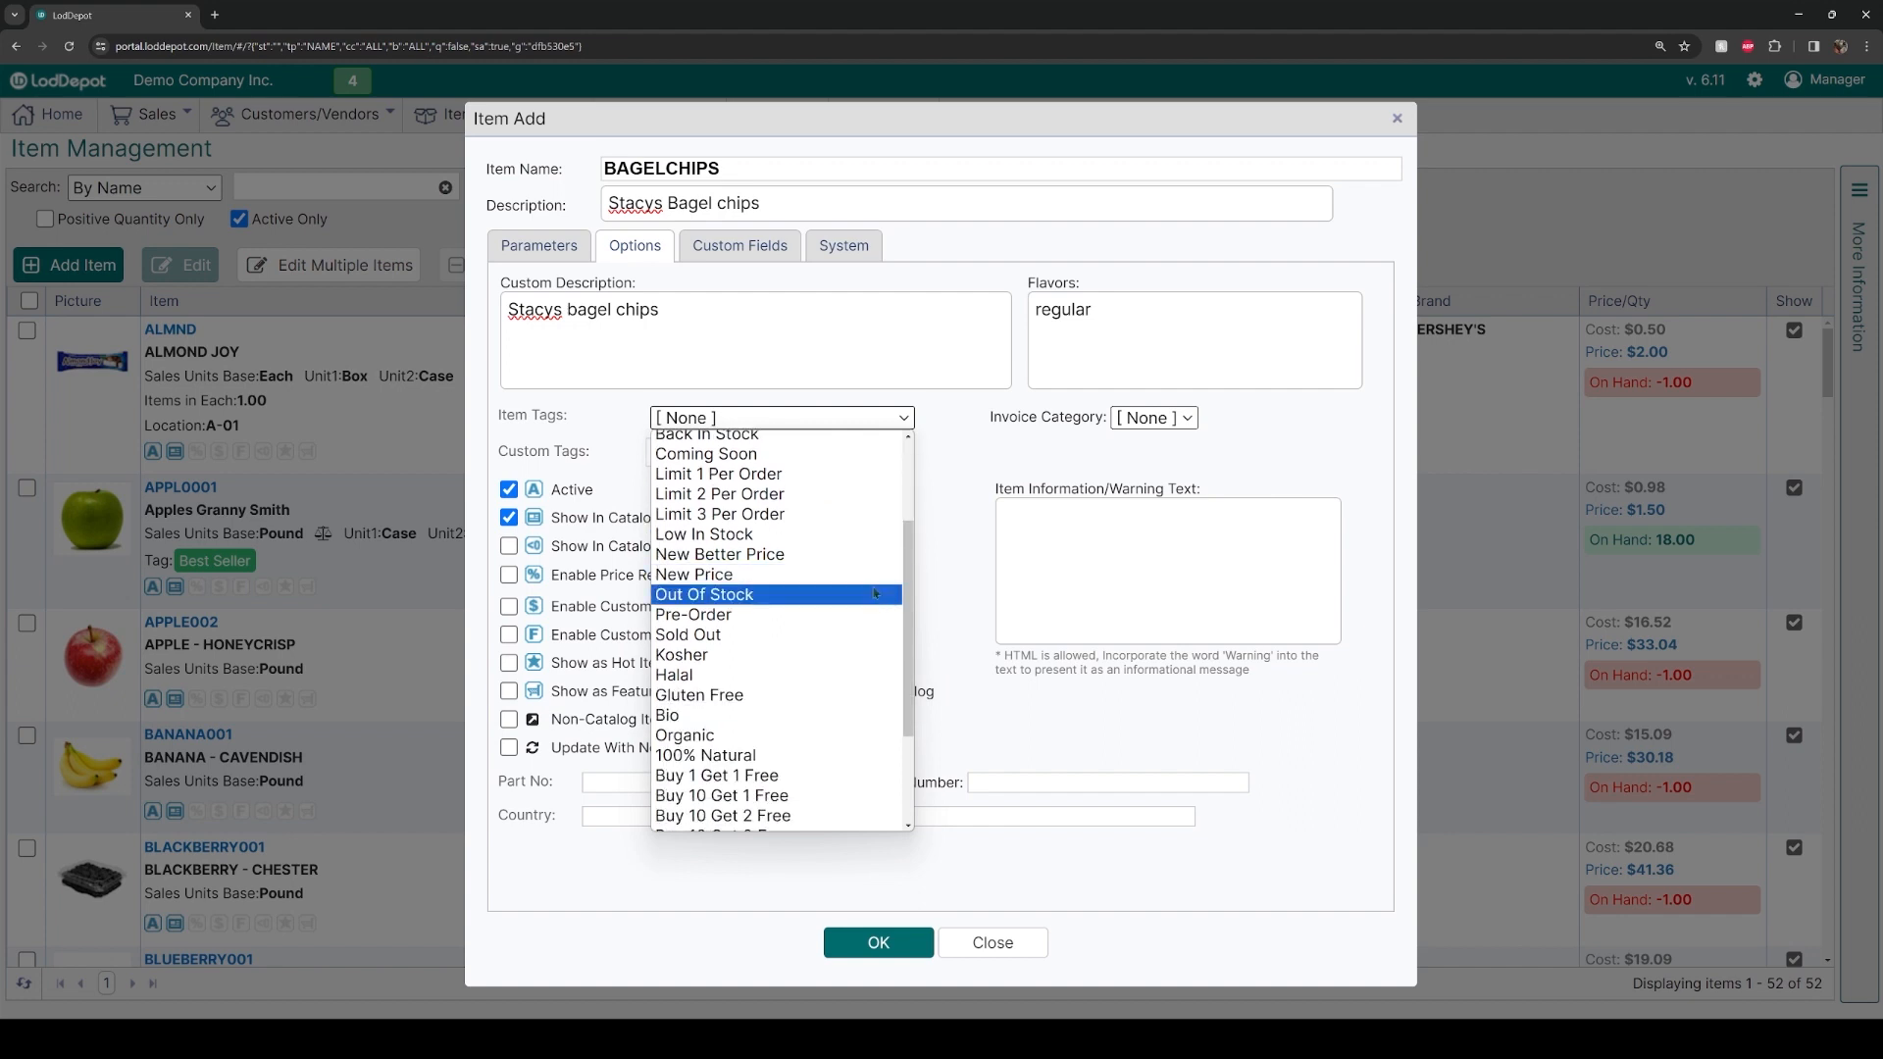
scroll(850, 579, "down", 3)
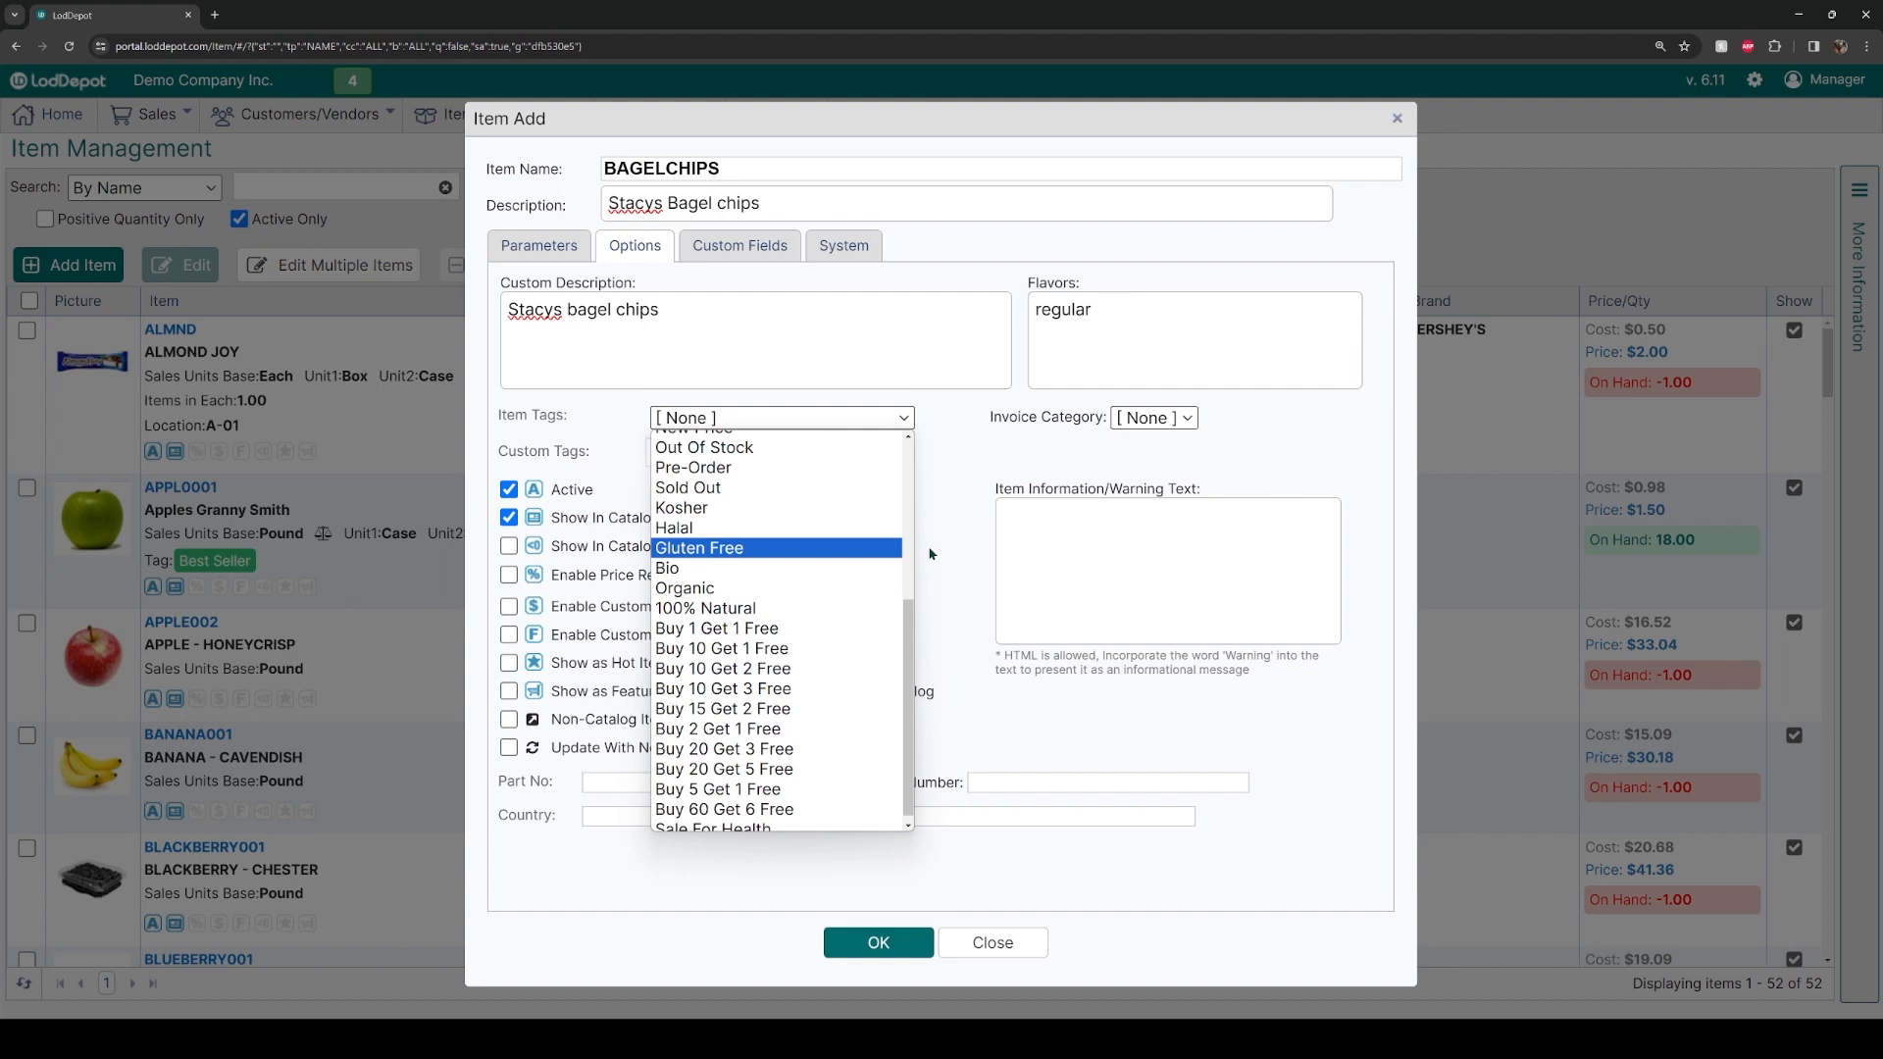
left_click(930, 554)
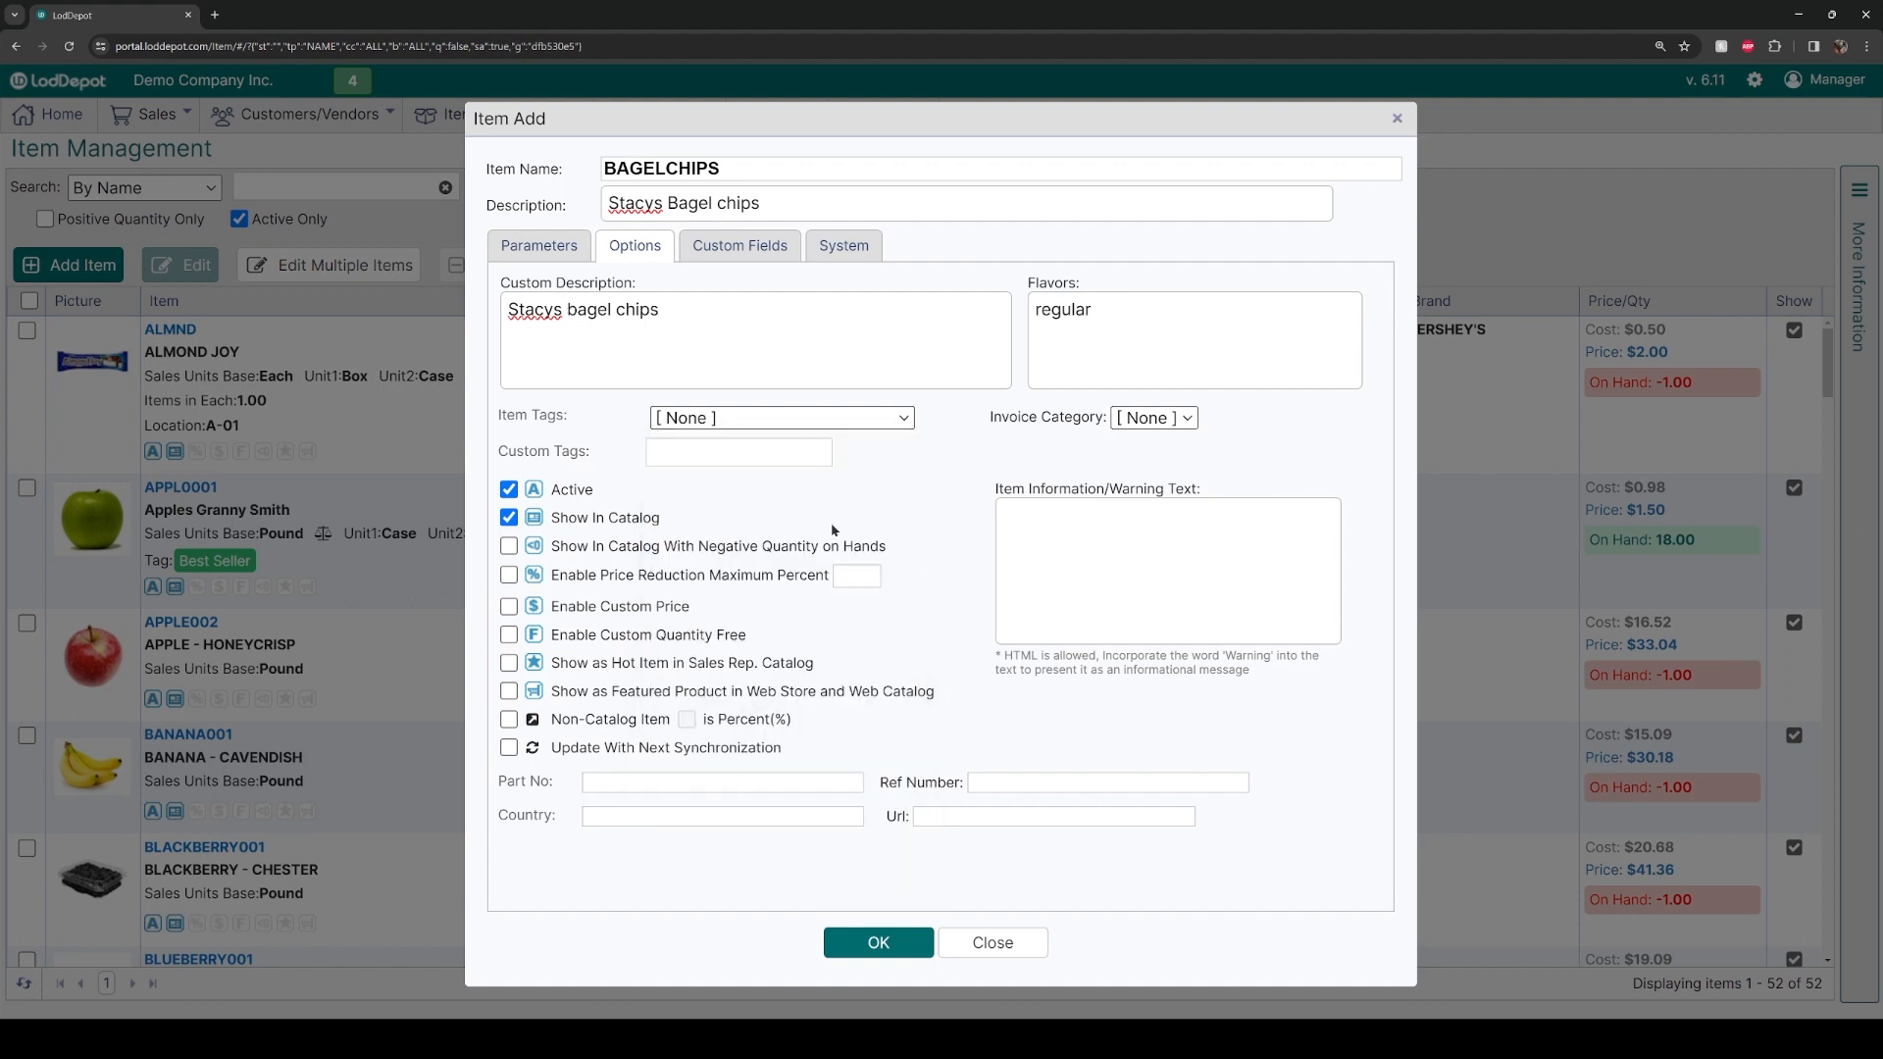
left_click(670, 450)
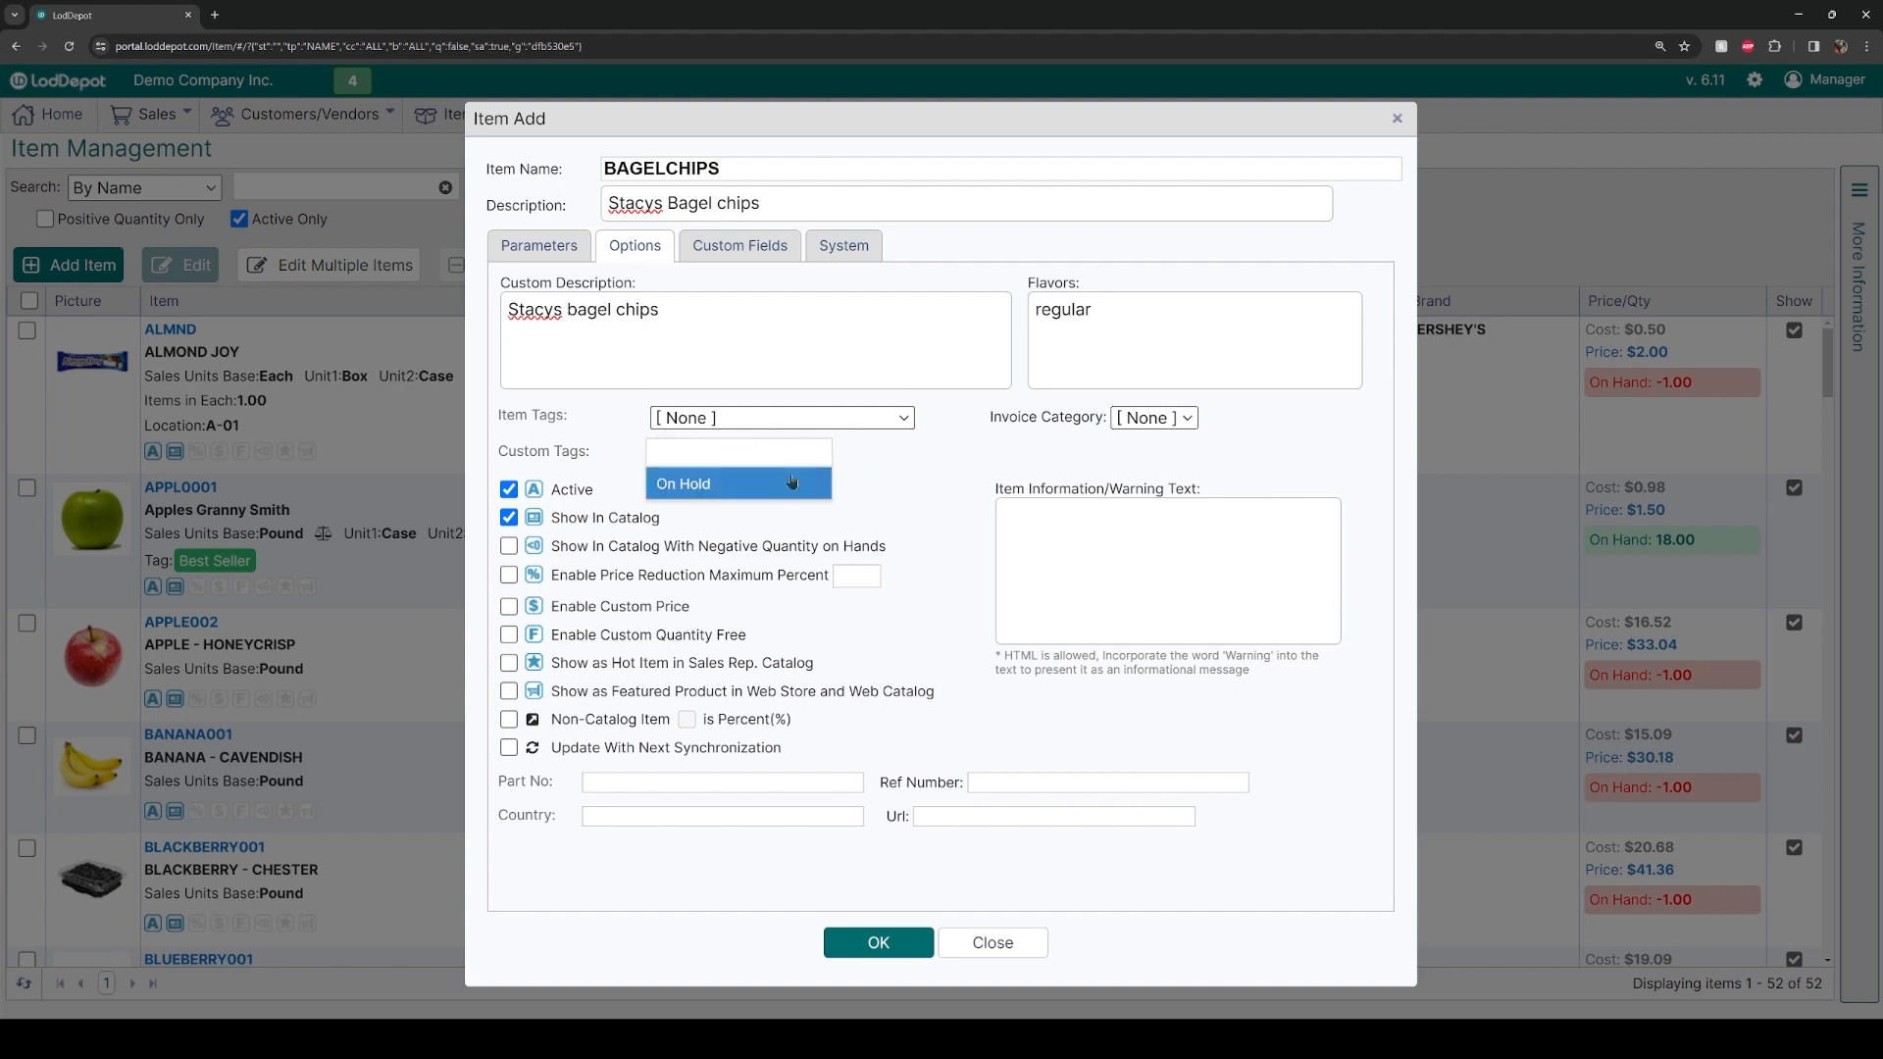
left_click(859, 473)
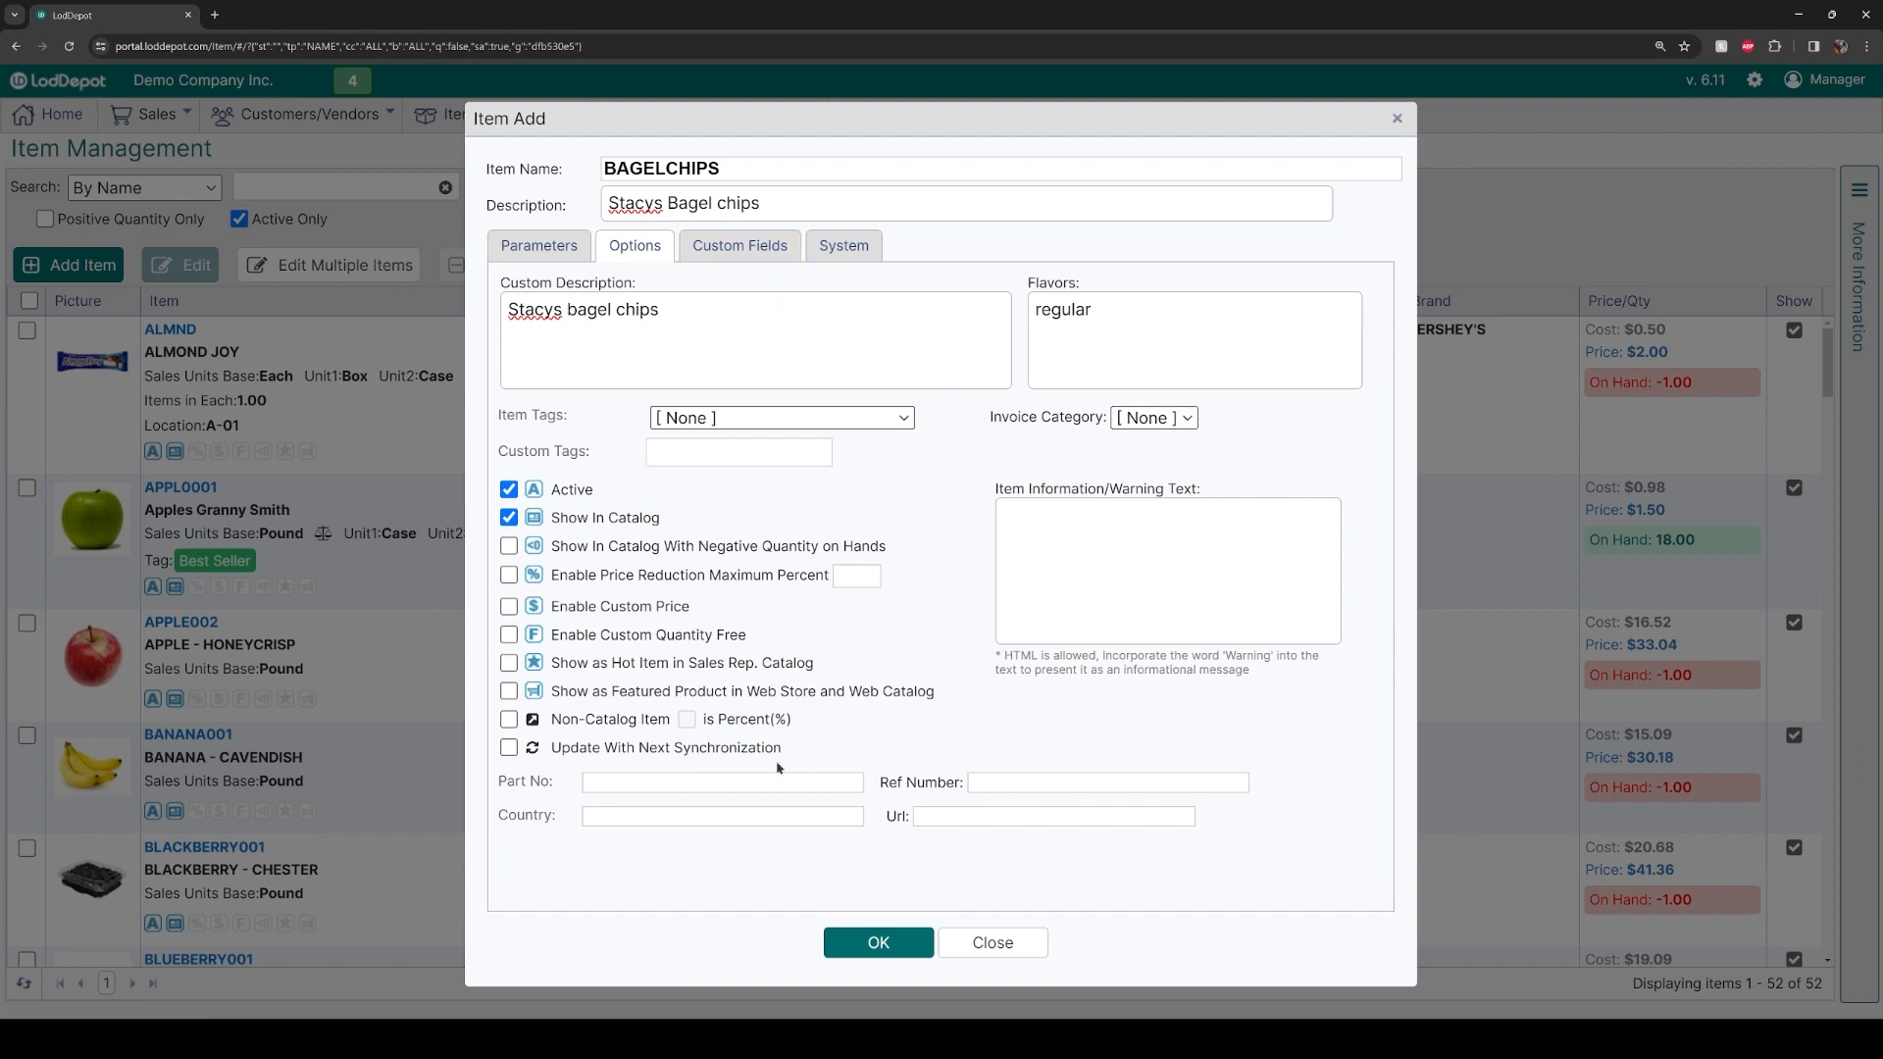
left_click(880, 942)
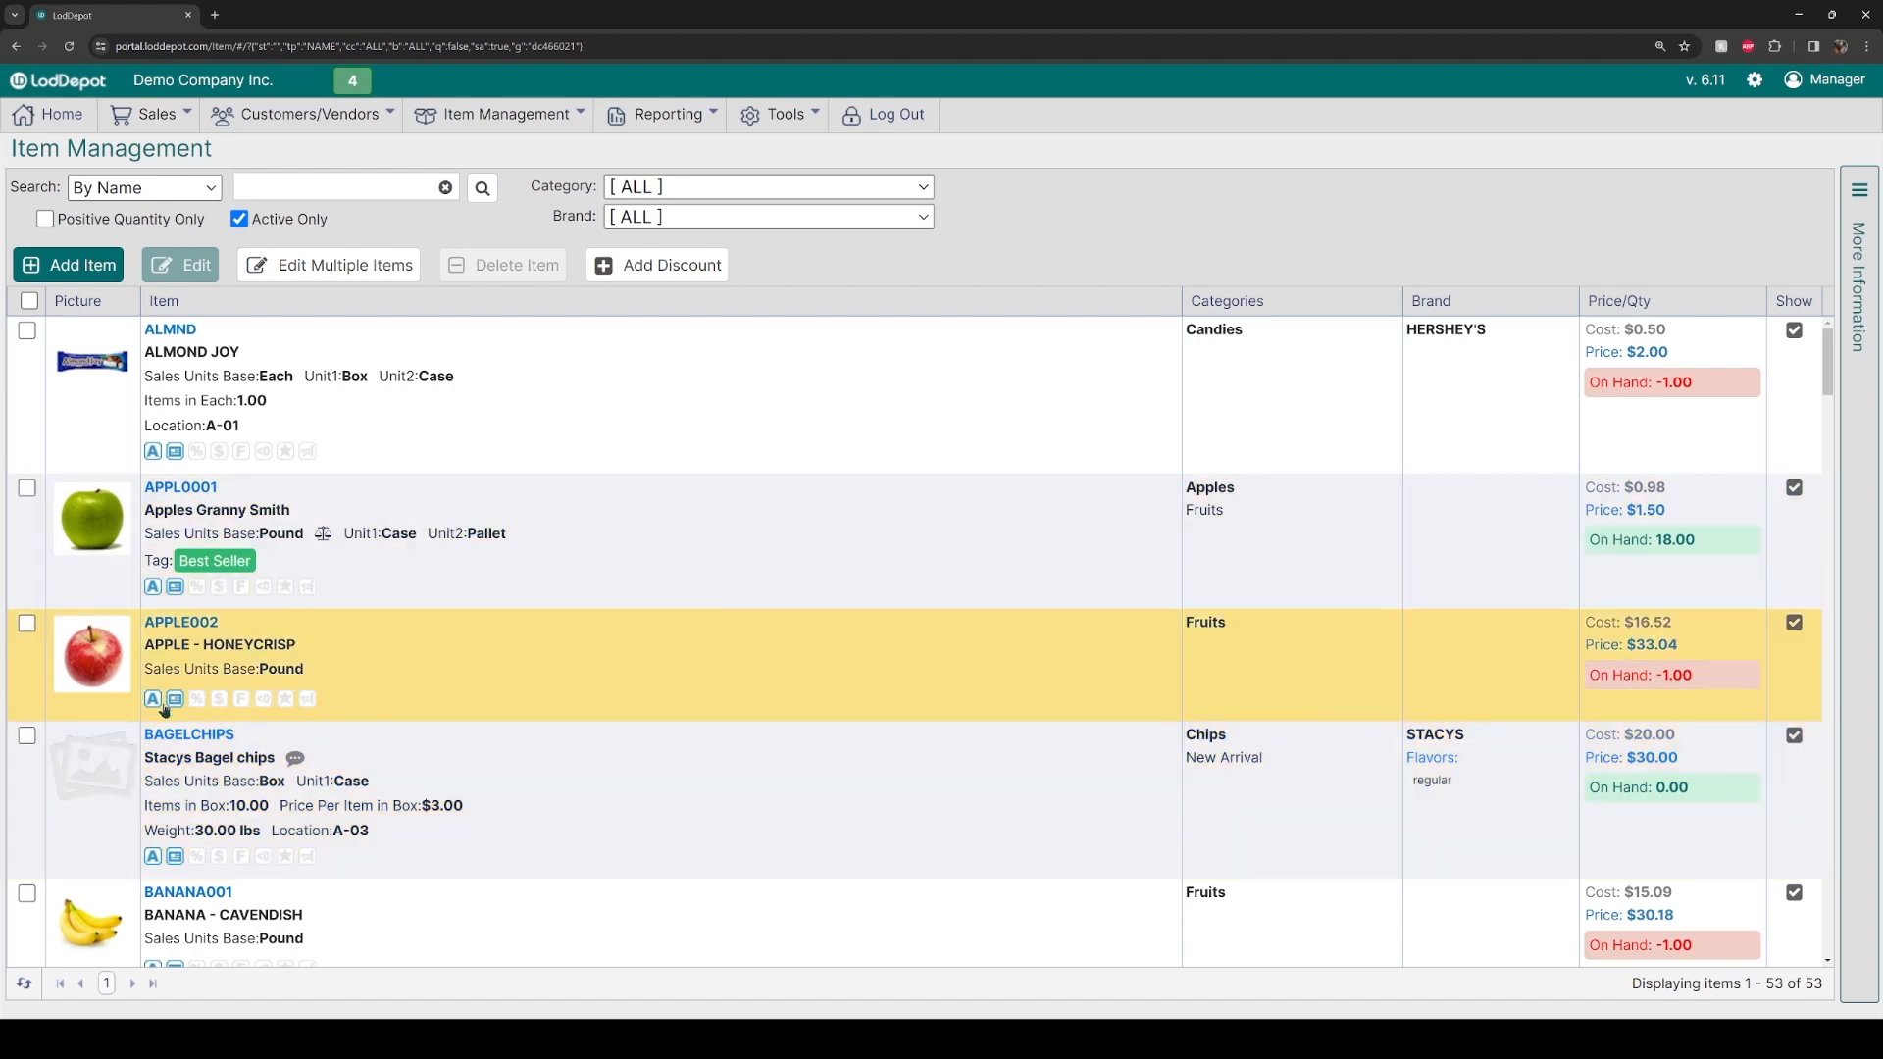
Step: Add a picture to the BAGELCHIPS item in the first image slot using the copied m.media-amazon.com image URL, and save it
left_click(93, 768)
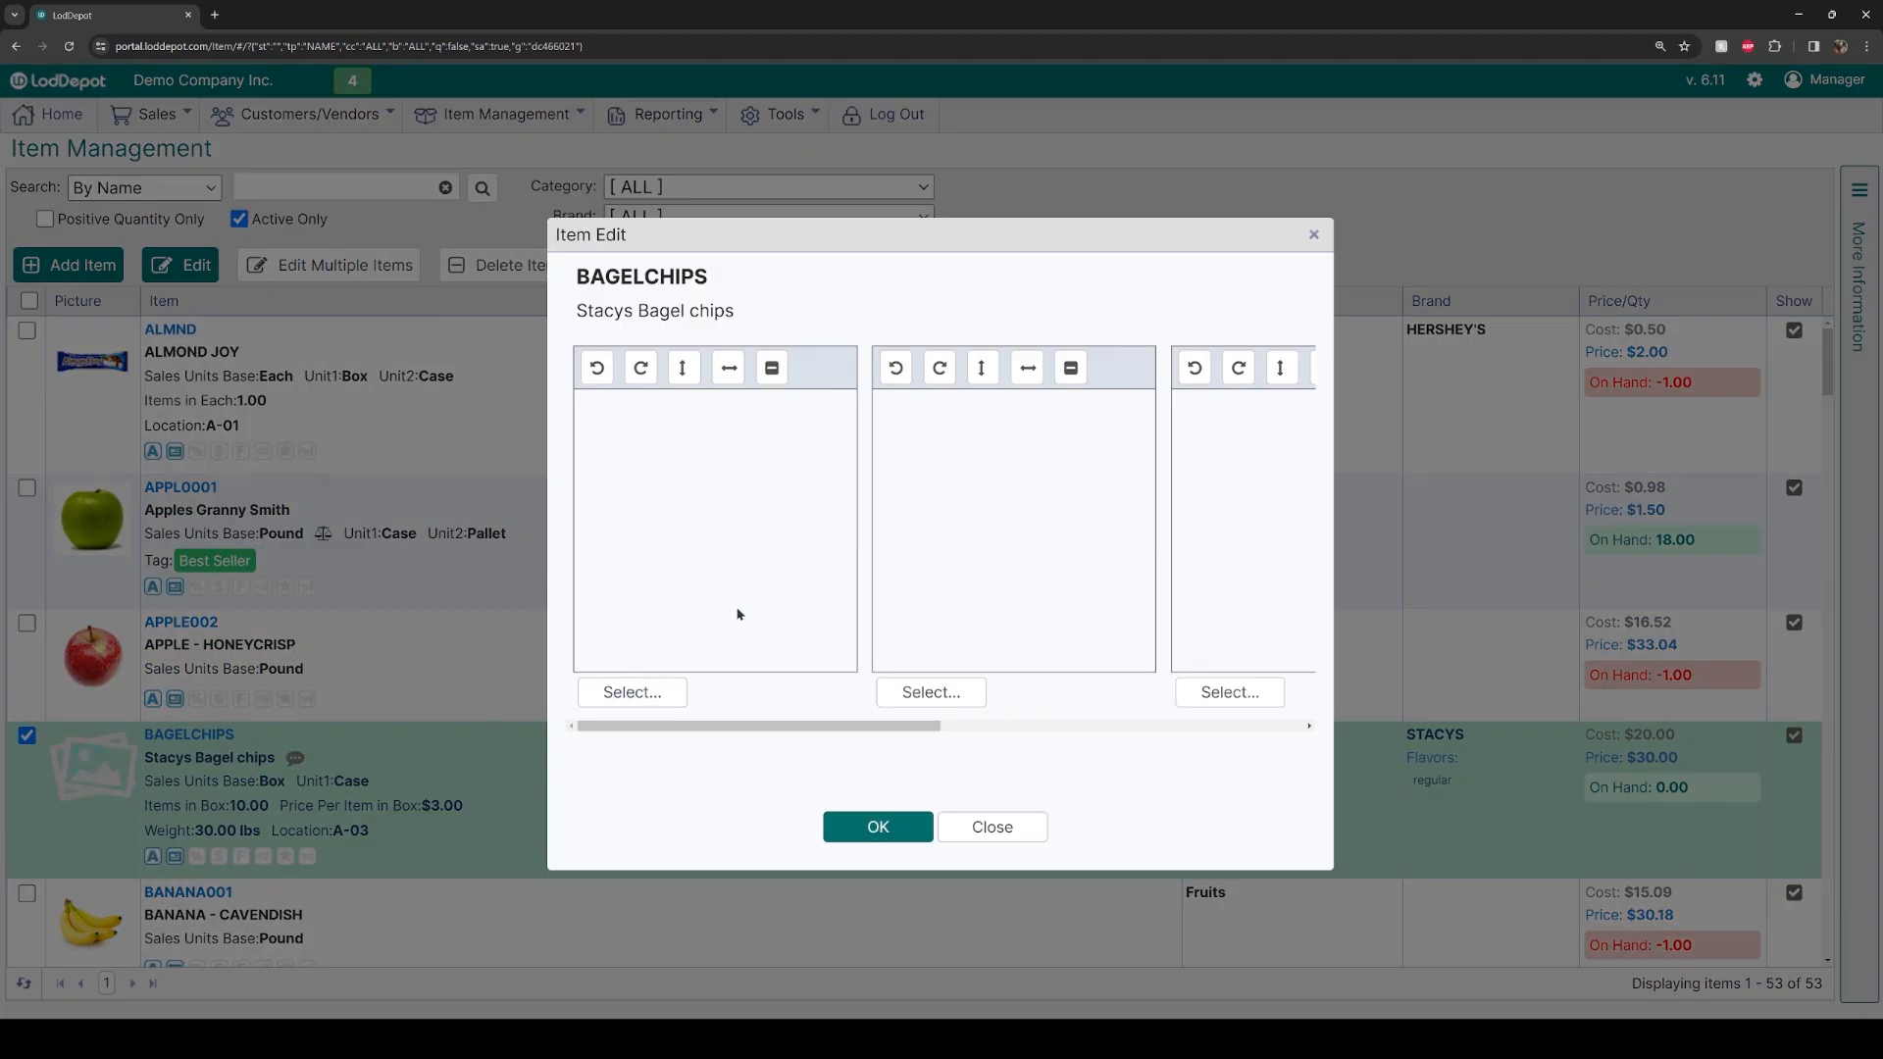
left_click(674, 694)
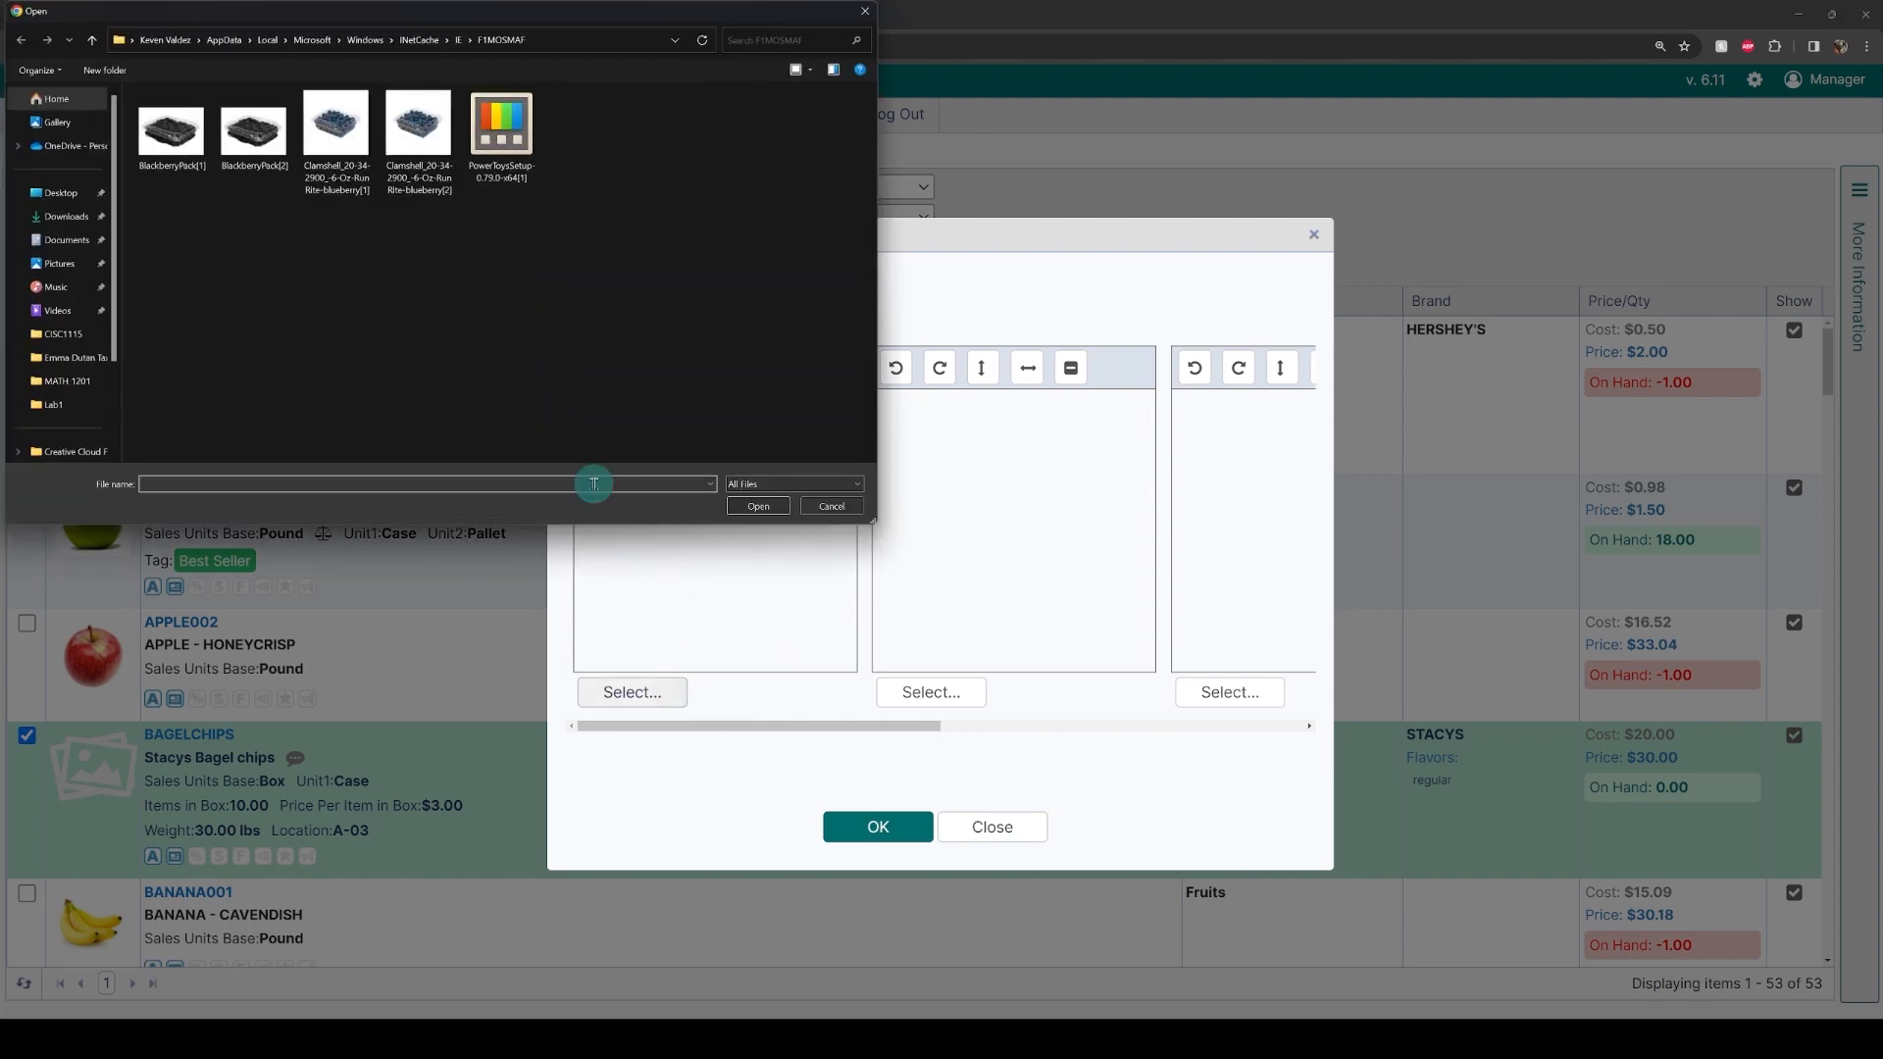
right_click(596, 482)
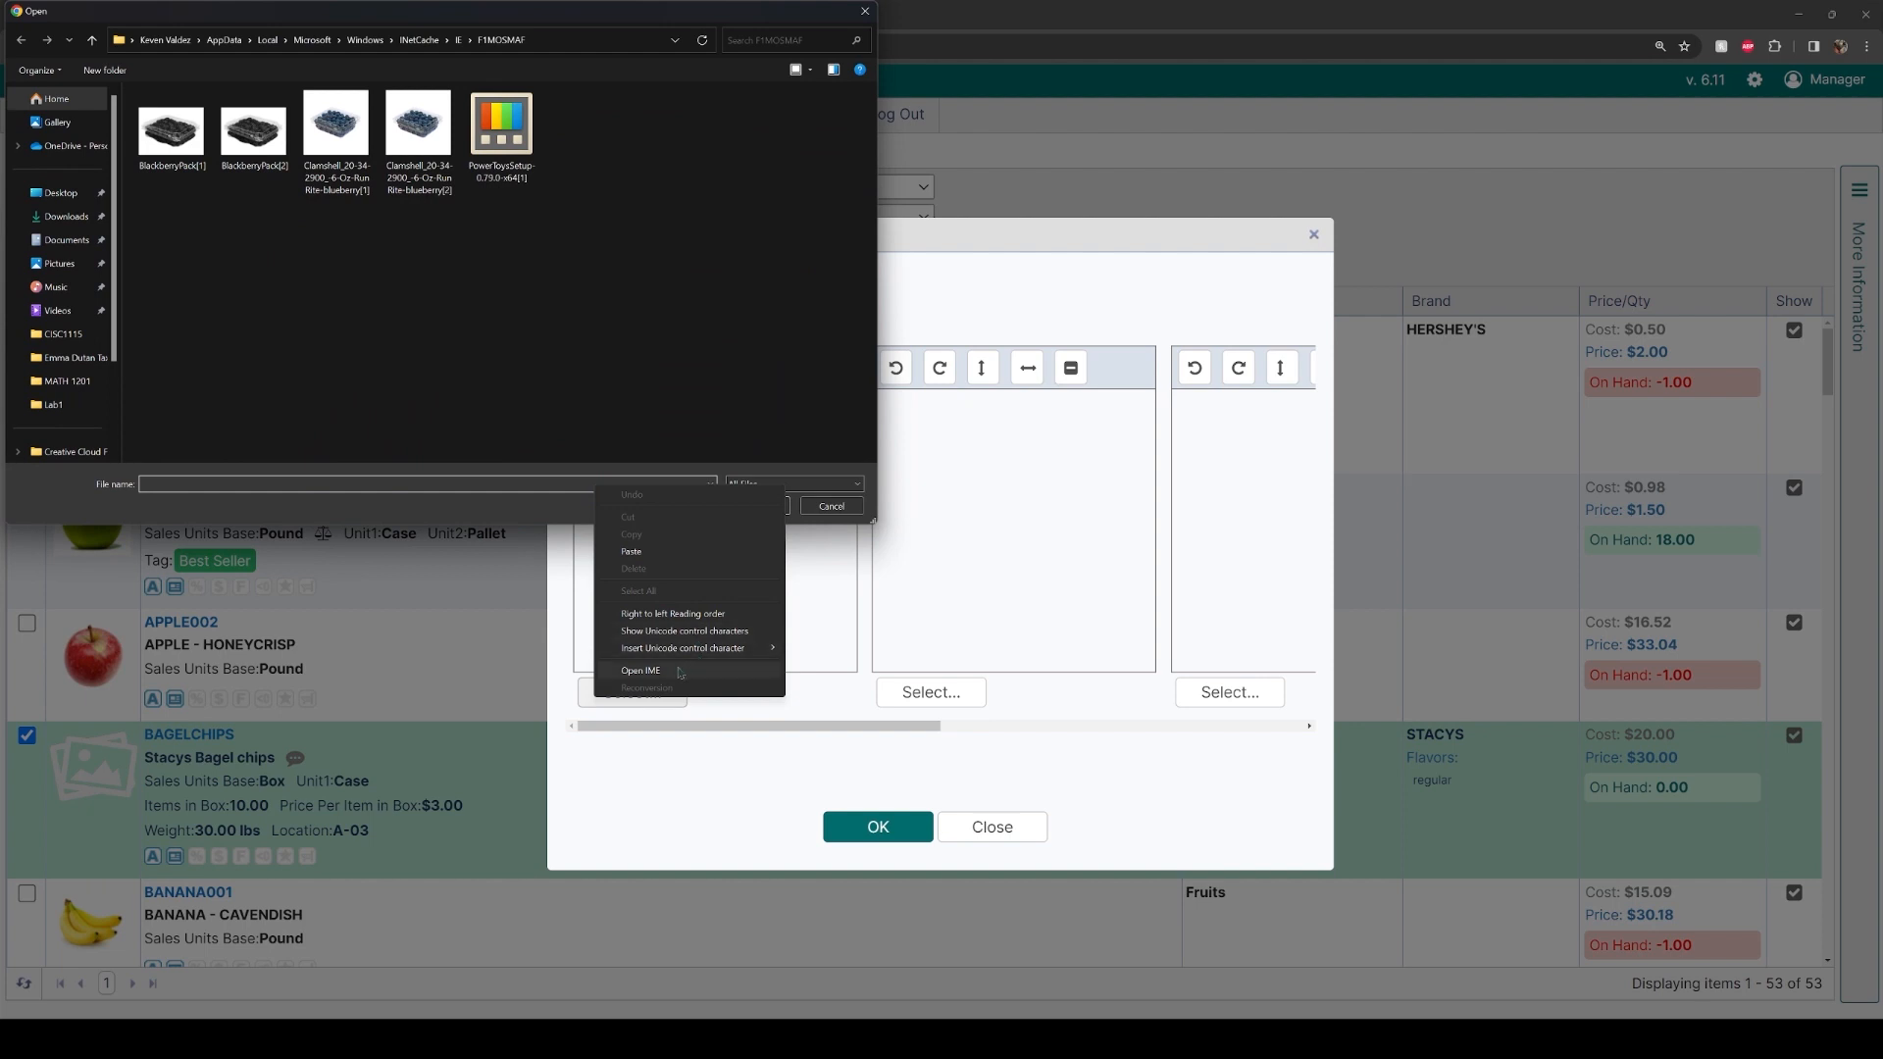
left_click(648, 551)
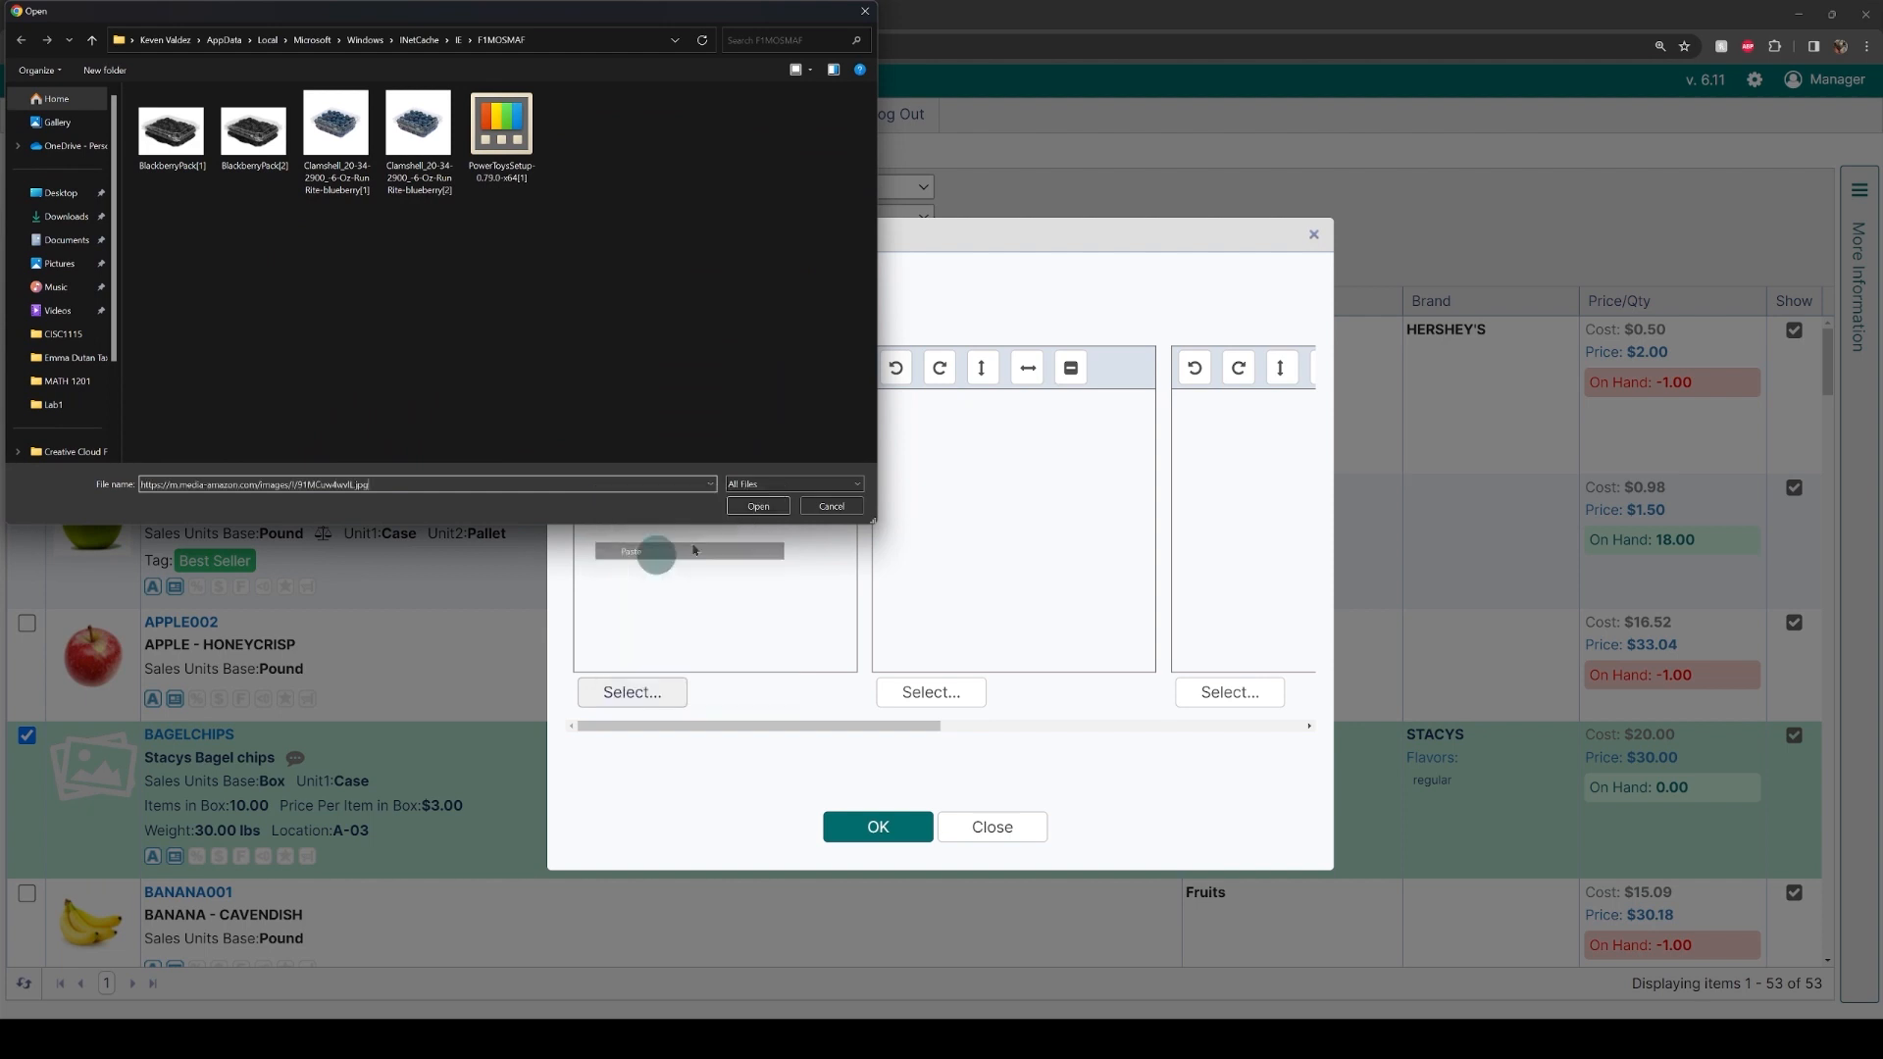
left_click(765, 505)
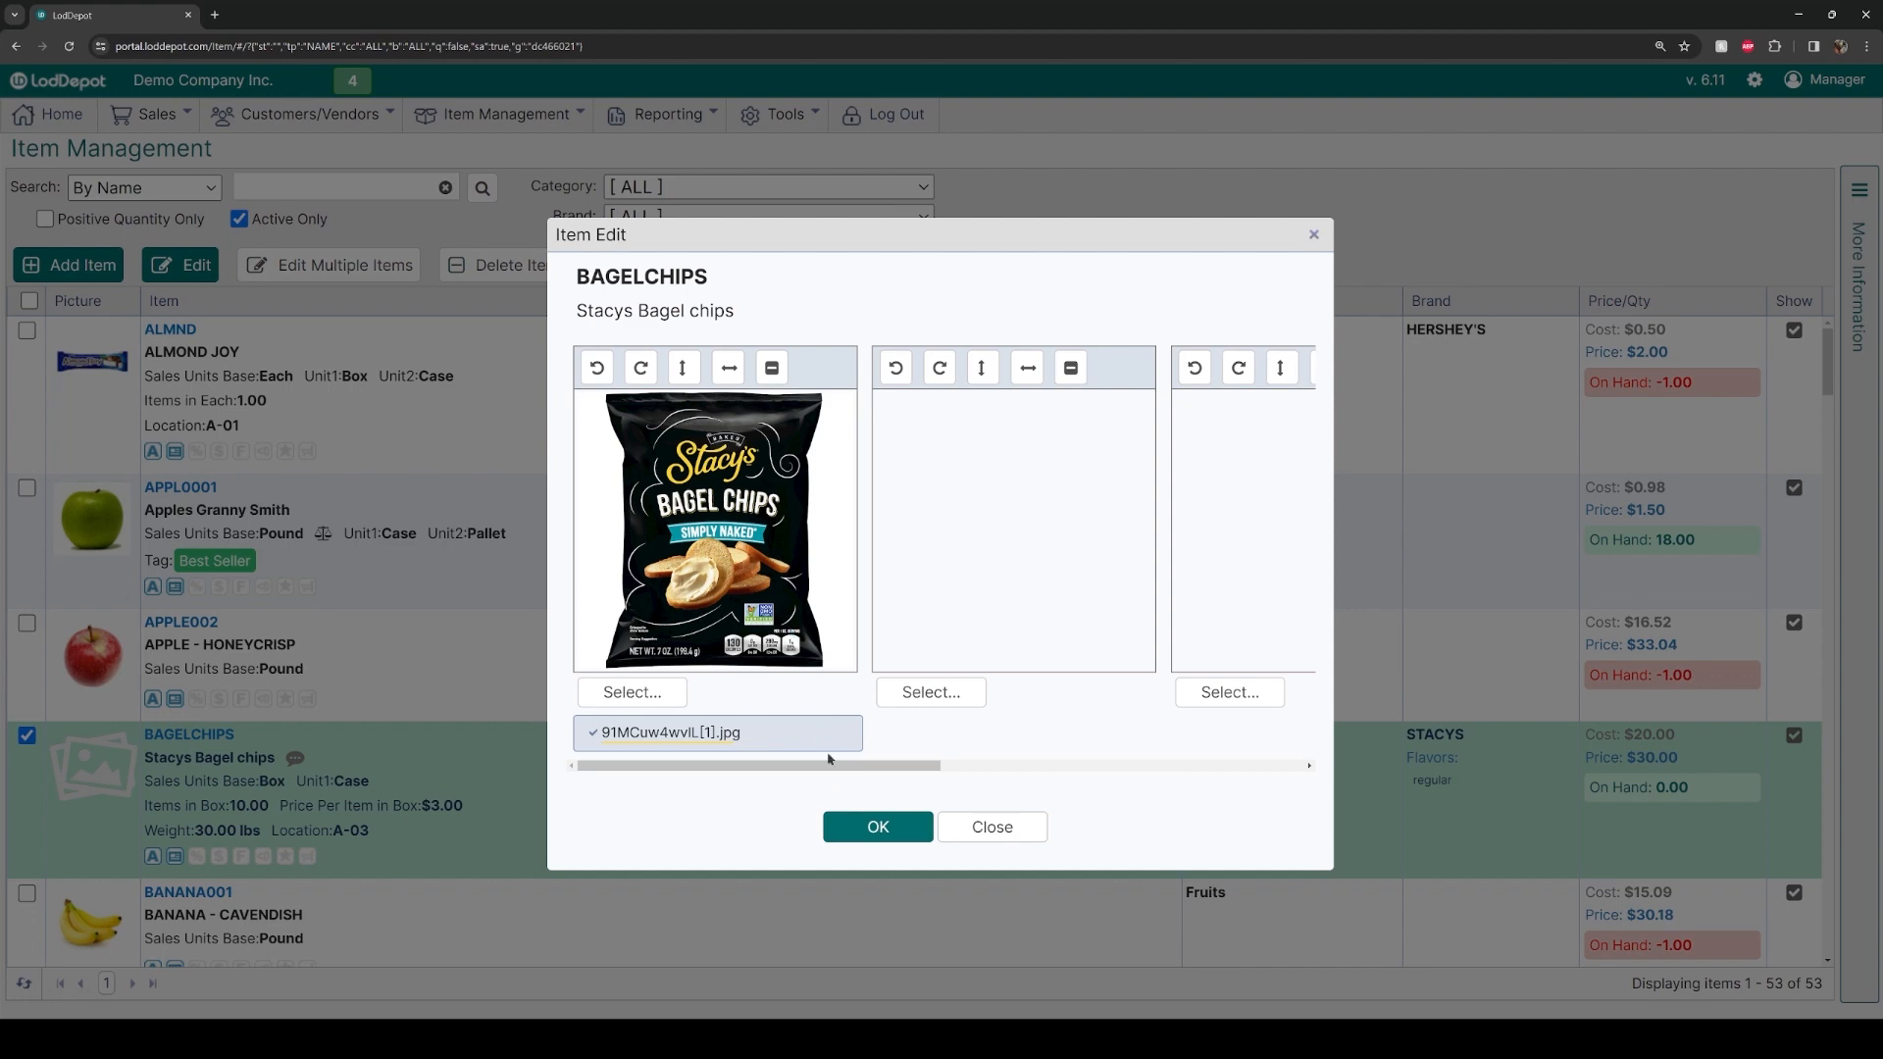
left_click(865, 824)
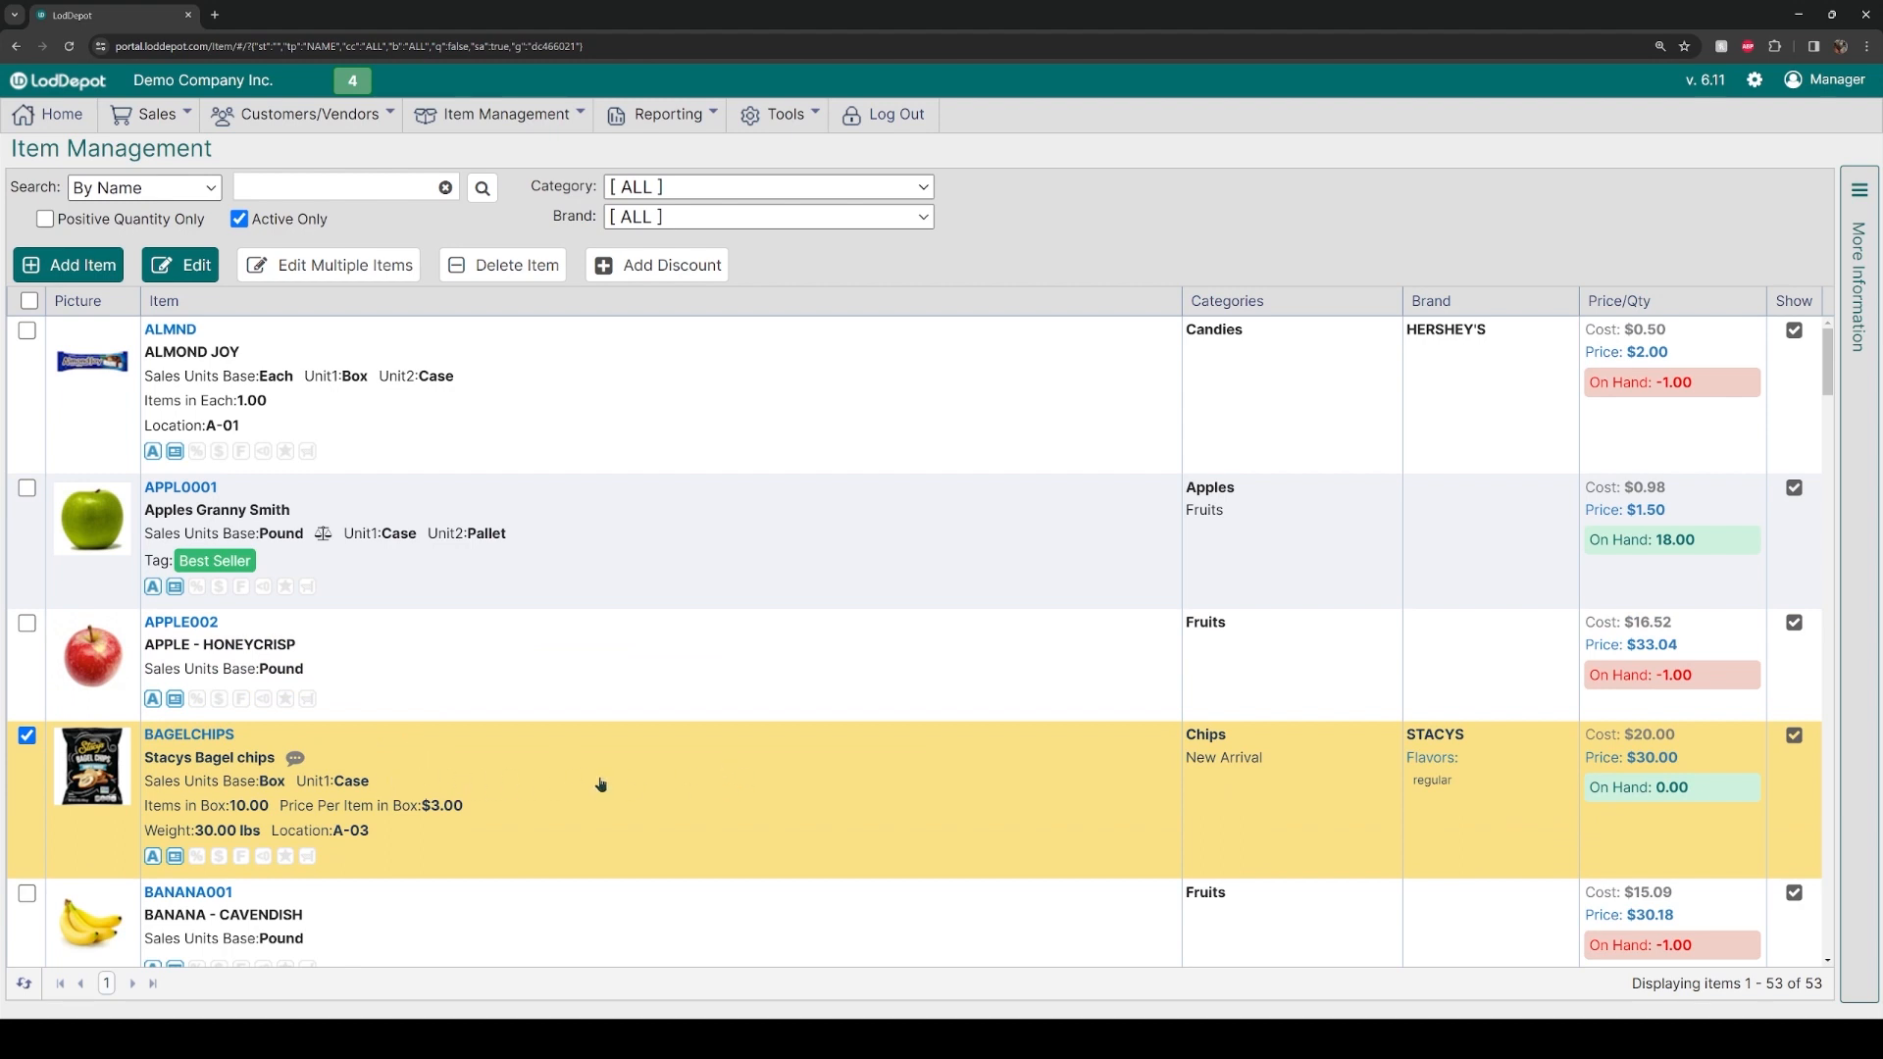
left_click(27, 735)
left_click(1723, 778)
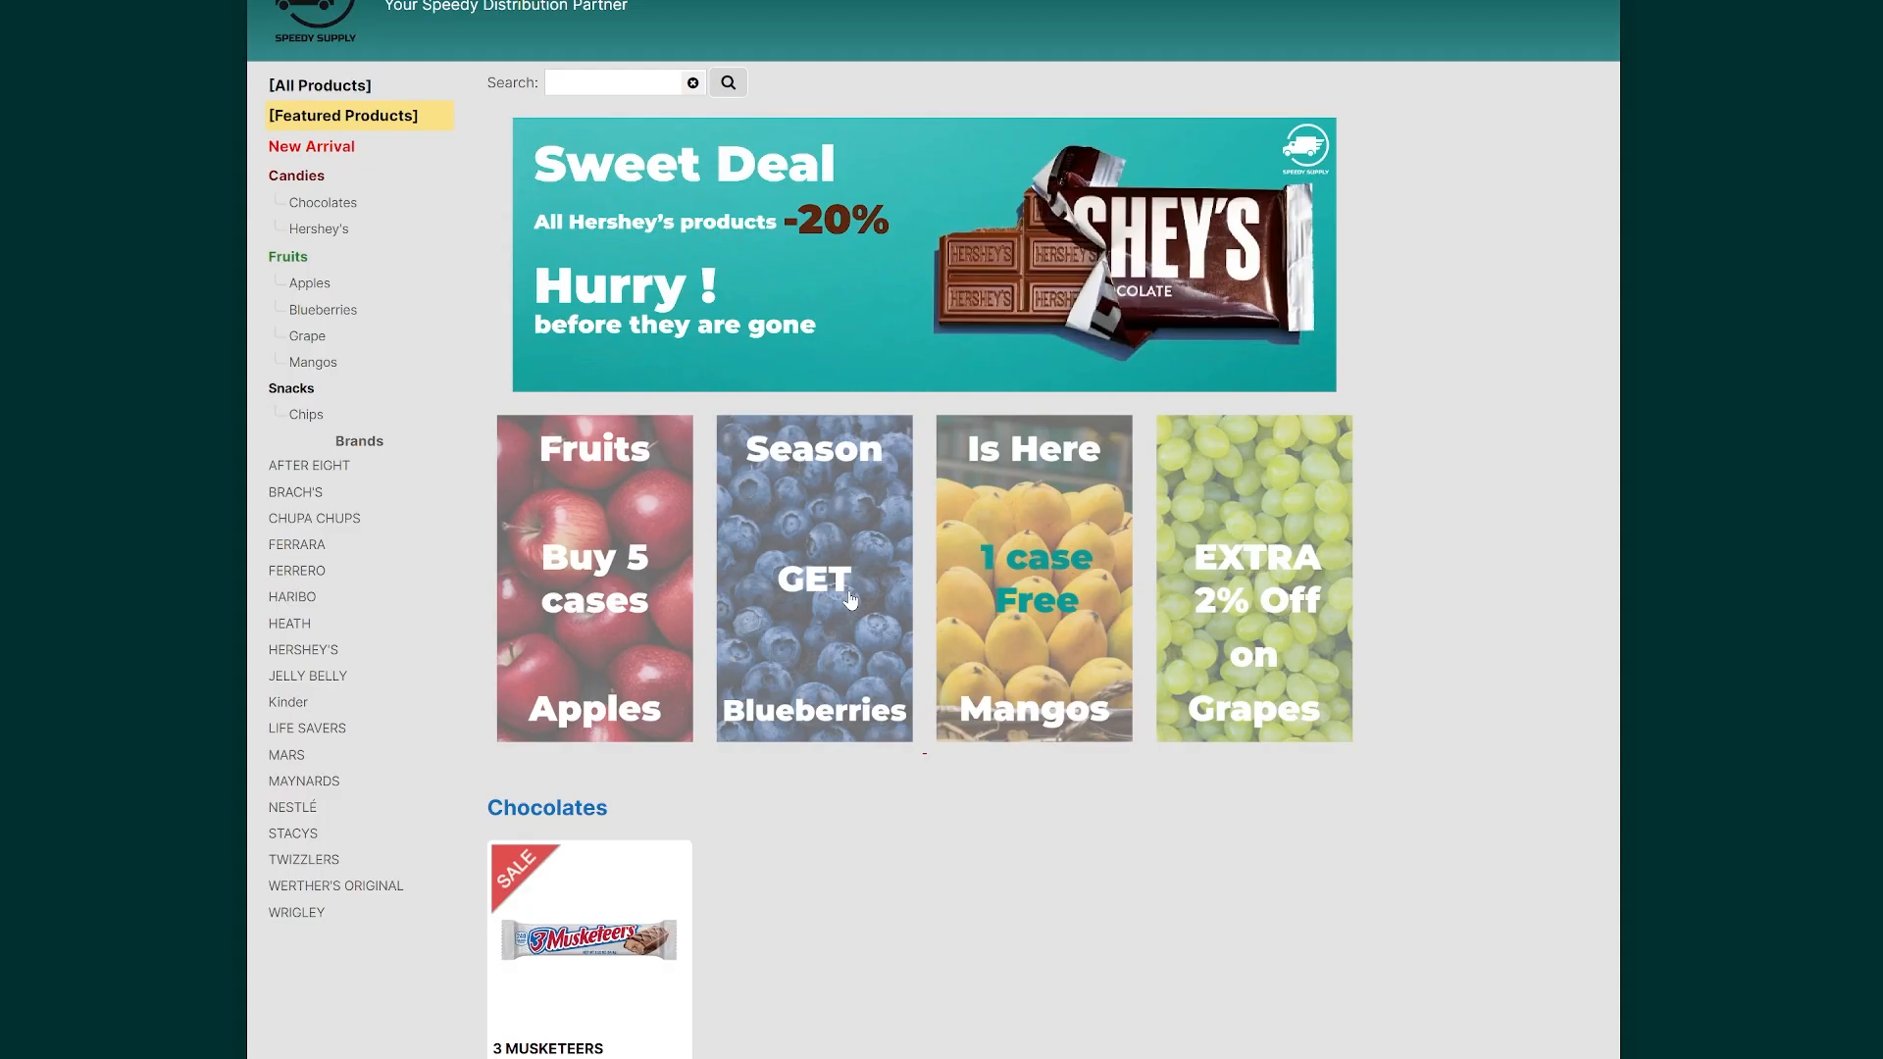
Step: In the Speedy Supply web catalog, show the Snacks category and open the details of Stacys Bagel Chips
scroll(850, 599, "down", 1)
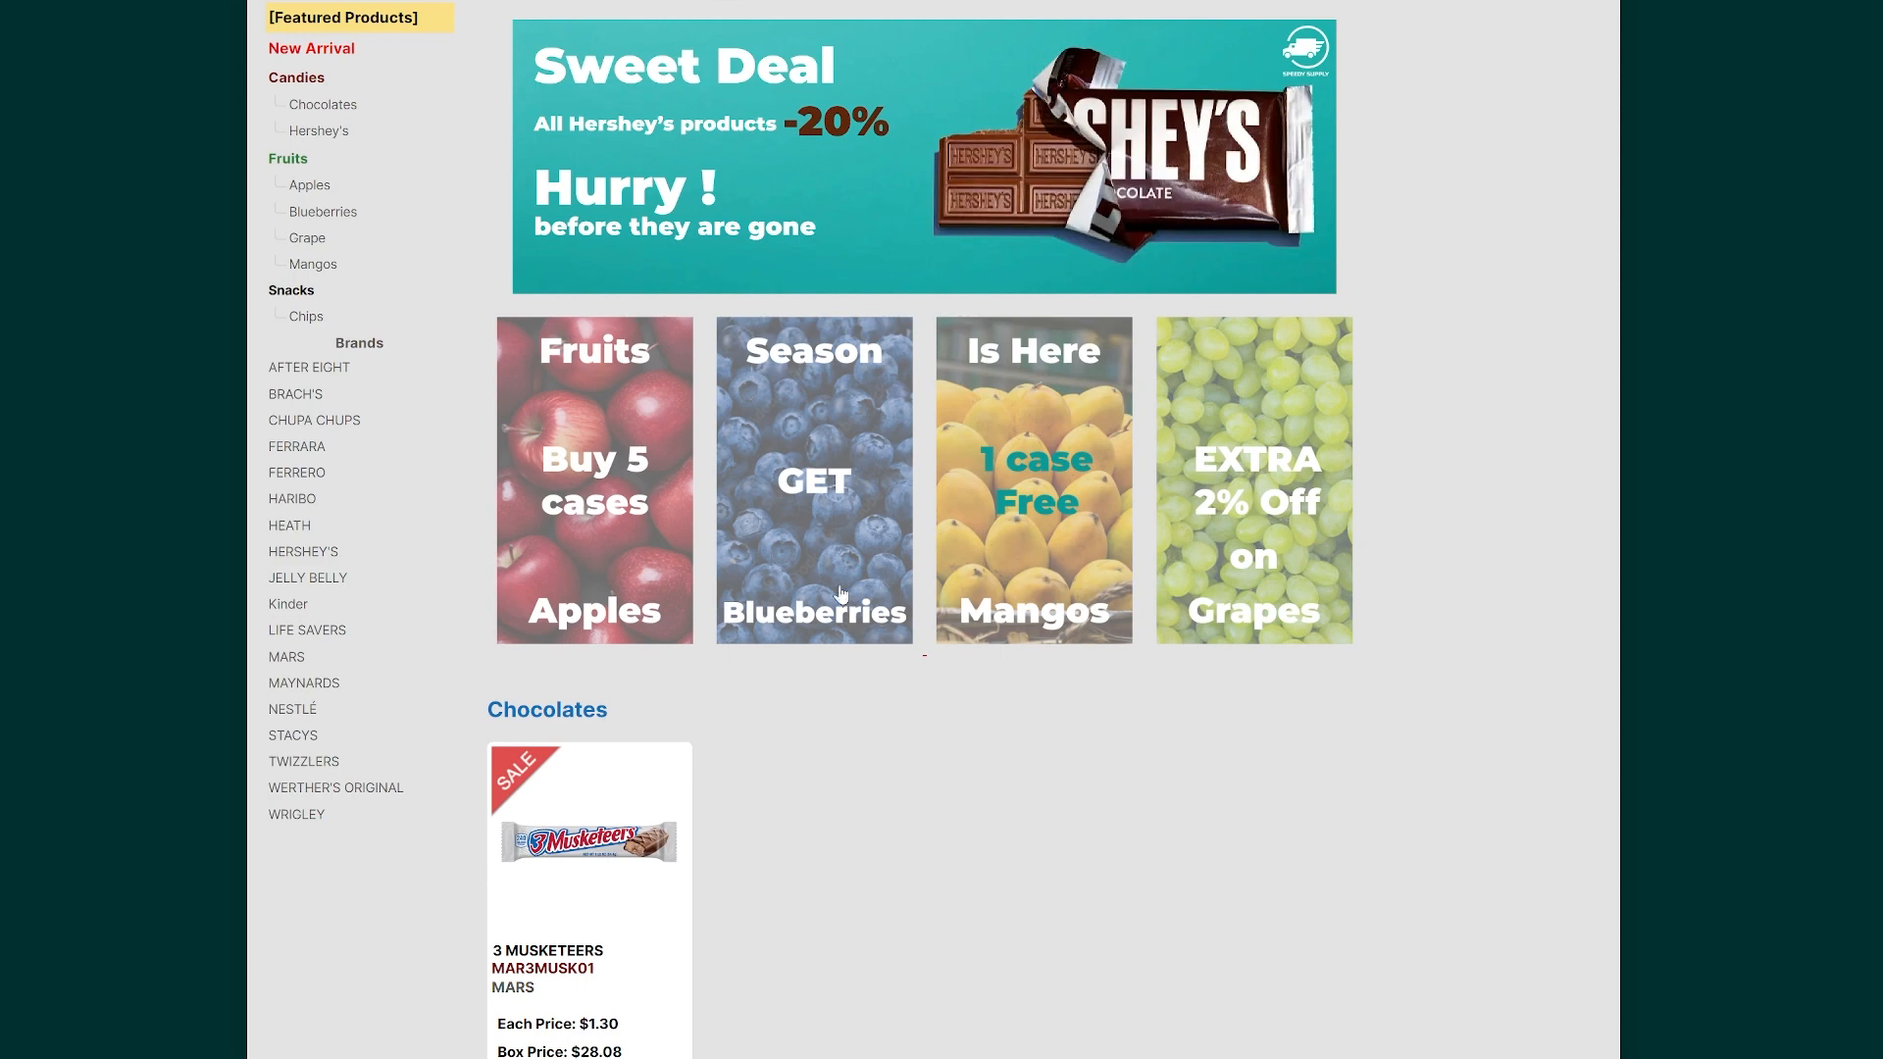
left_click(335, 307)
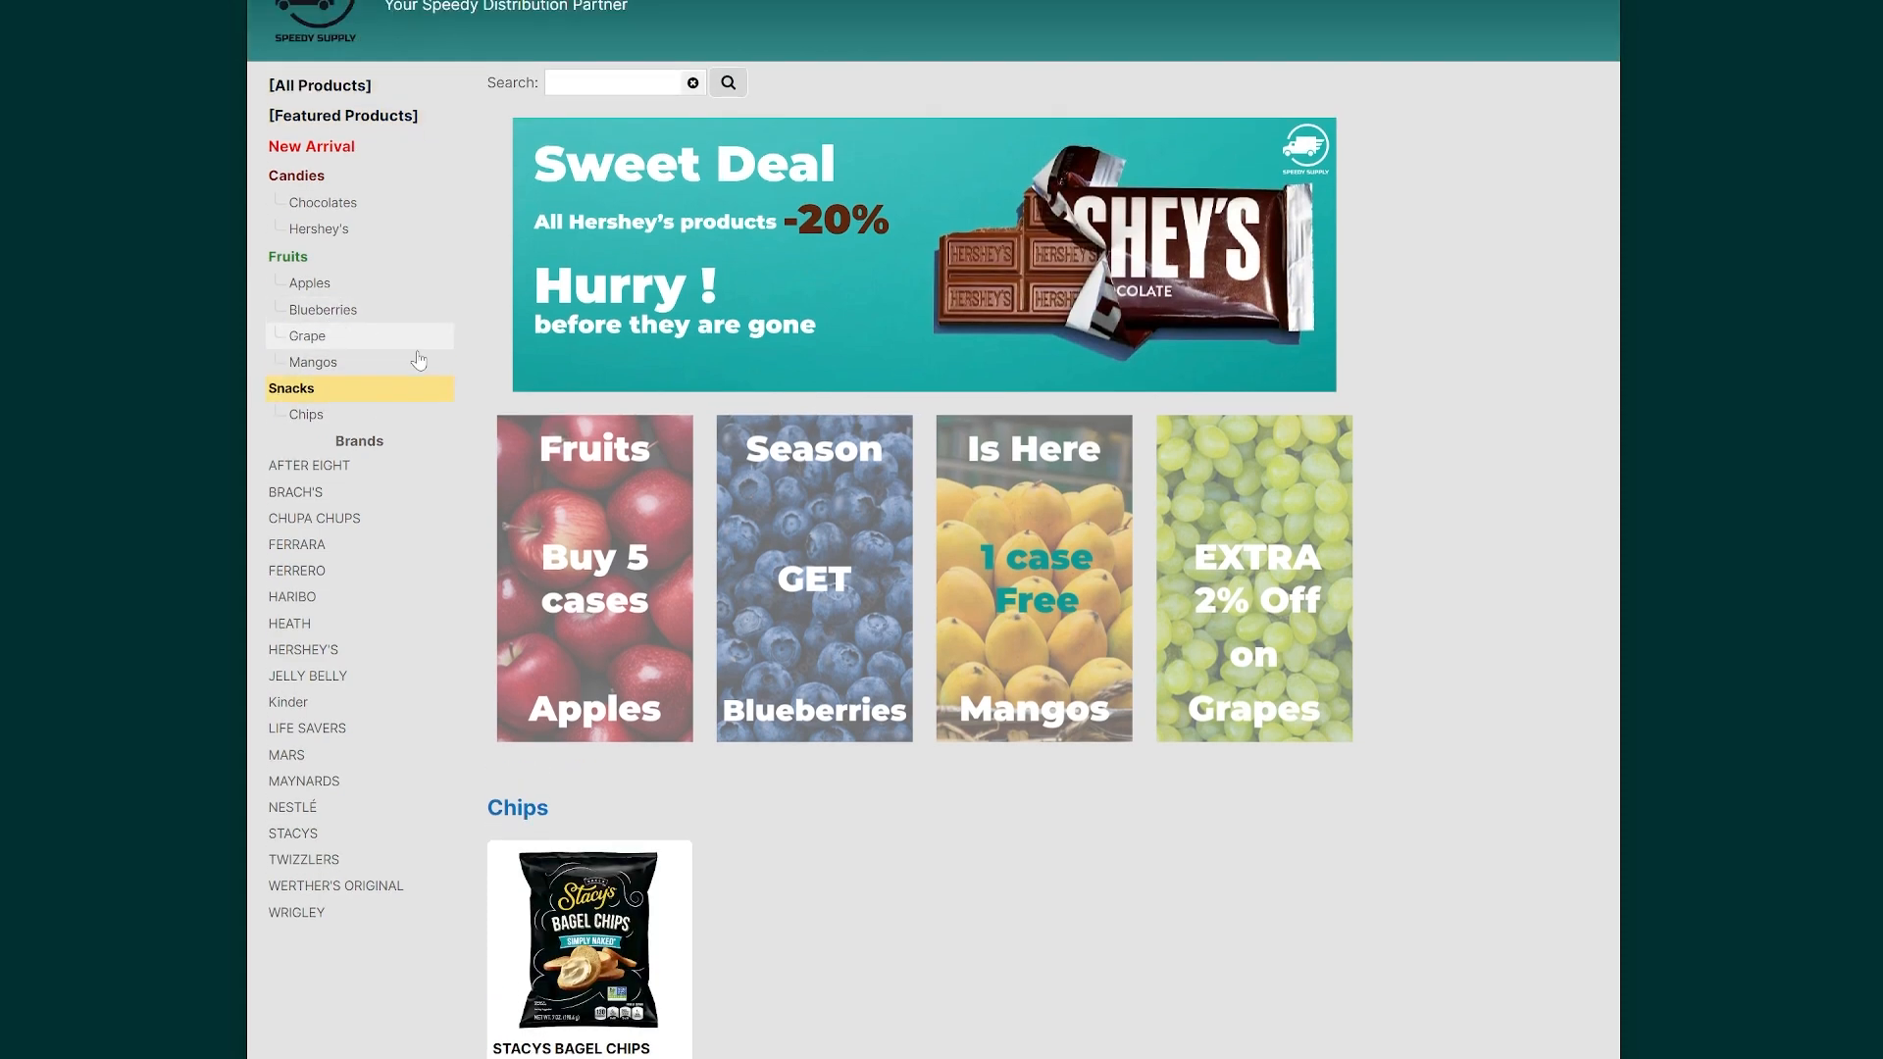
scroll(529, 686, "down", 2)
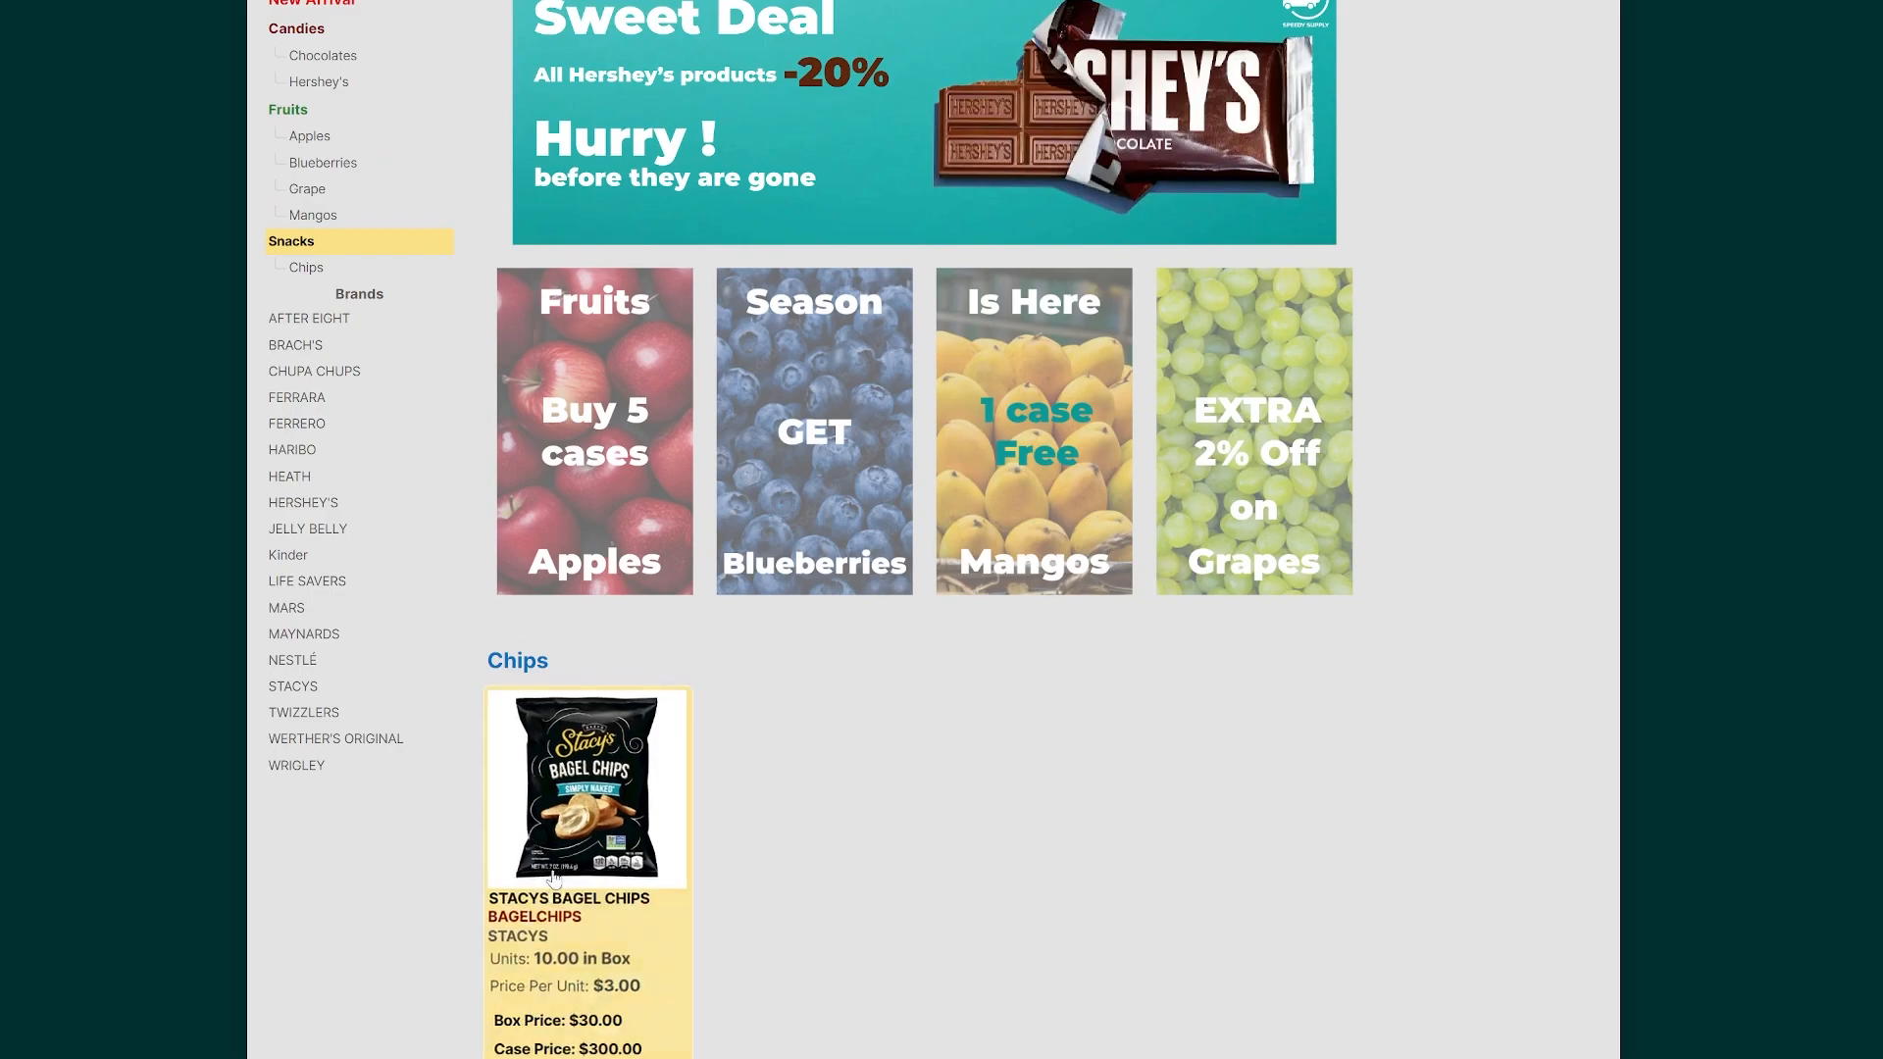
left_click(633, 747)
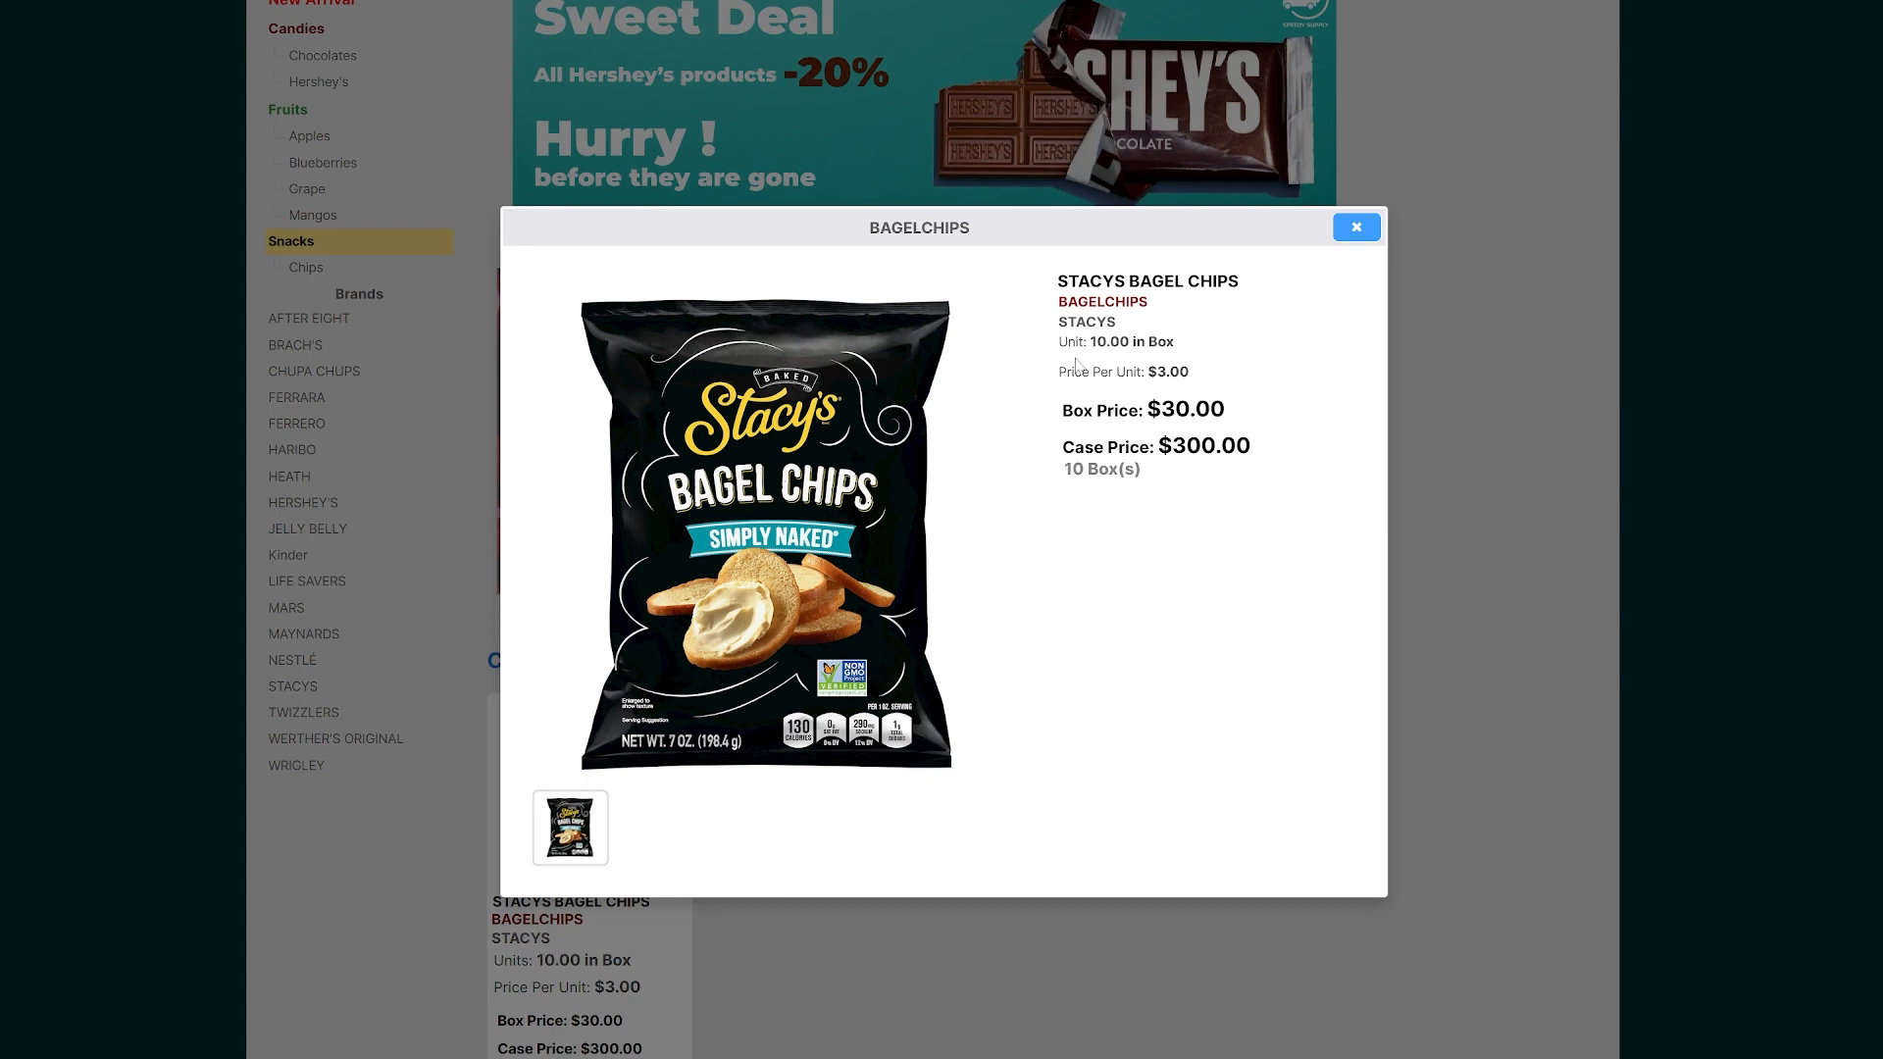
Step: Examine the units per box, price per unit, box price and case price in the bagel chips product details
left_click_drag(1058, 341, 1186, 345)
left_click(1216, 345)
left_click_drag(1077, 371, 1222, 377)
left_click(1240, 377)
left_click_drag(1061, 410, 1237, 408)
left_click(1227, 427)
left_click_drag(1062, 446, 1265, 443)
left_click(1274, 427)
left_click_drag(1057, 443, 1169, 496)
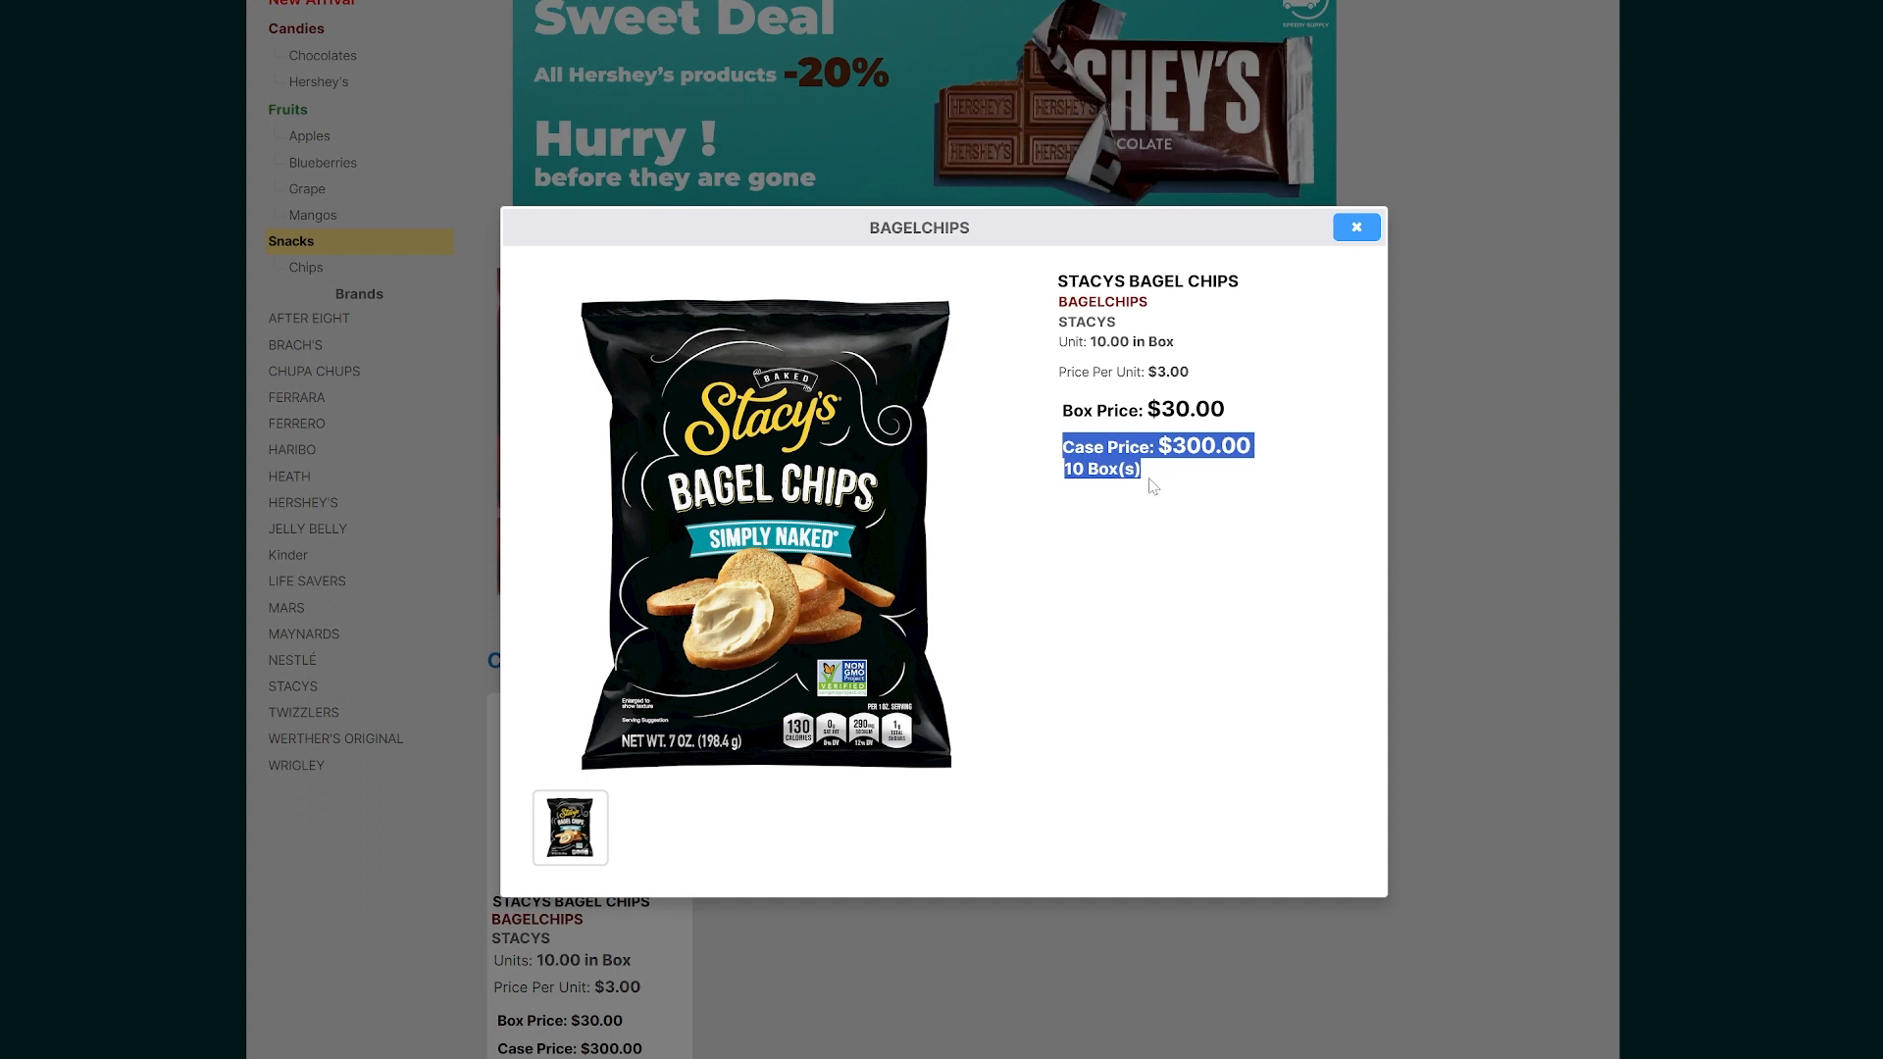
left_click_drag(1059, 402, 1225, 410)
left_click_drag(1030, 355, 1212, 370)
left_click(1202, 277)
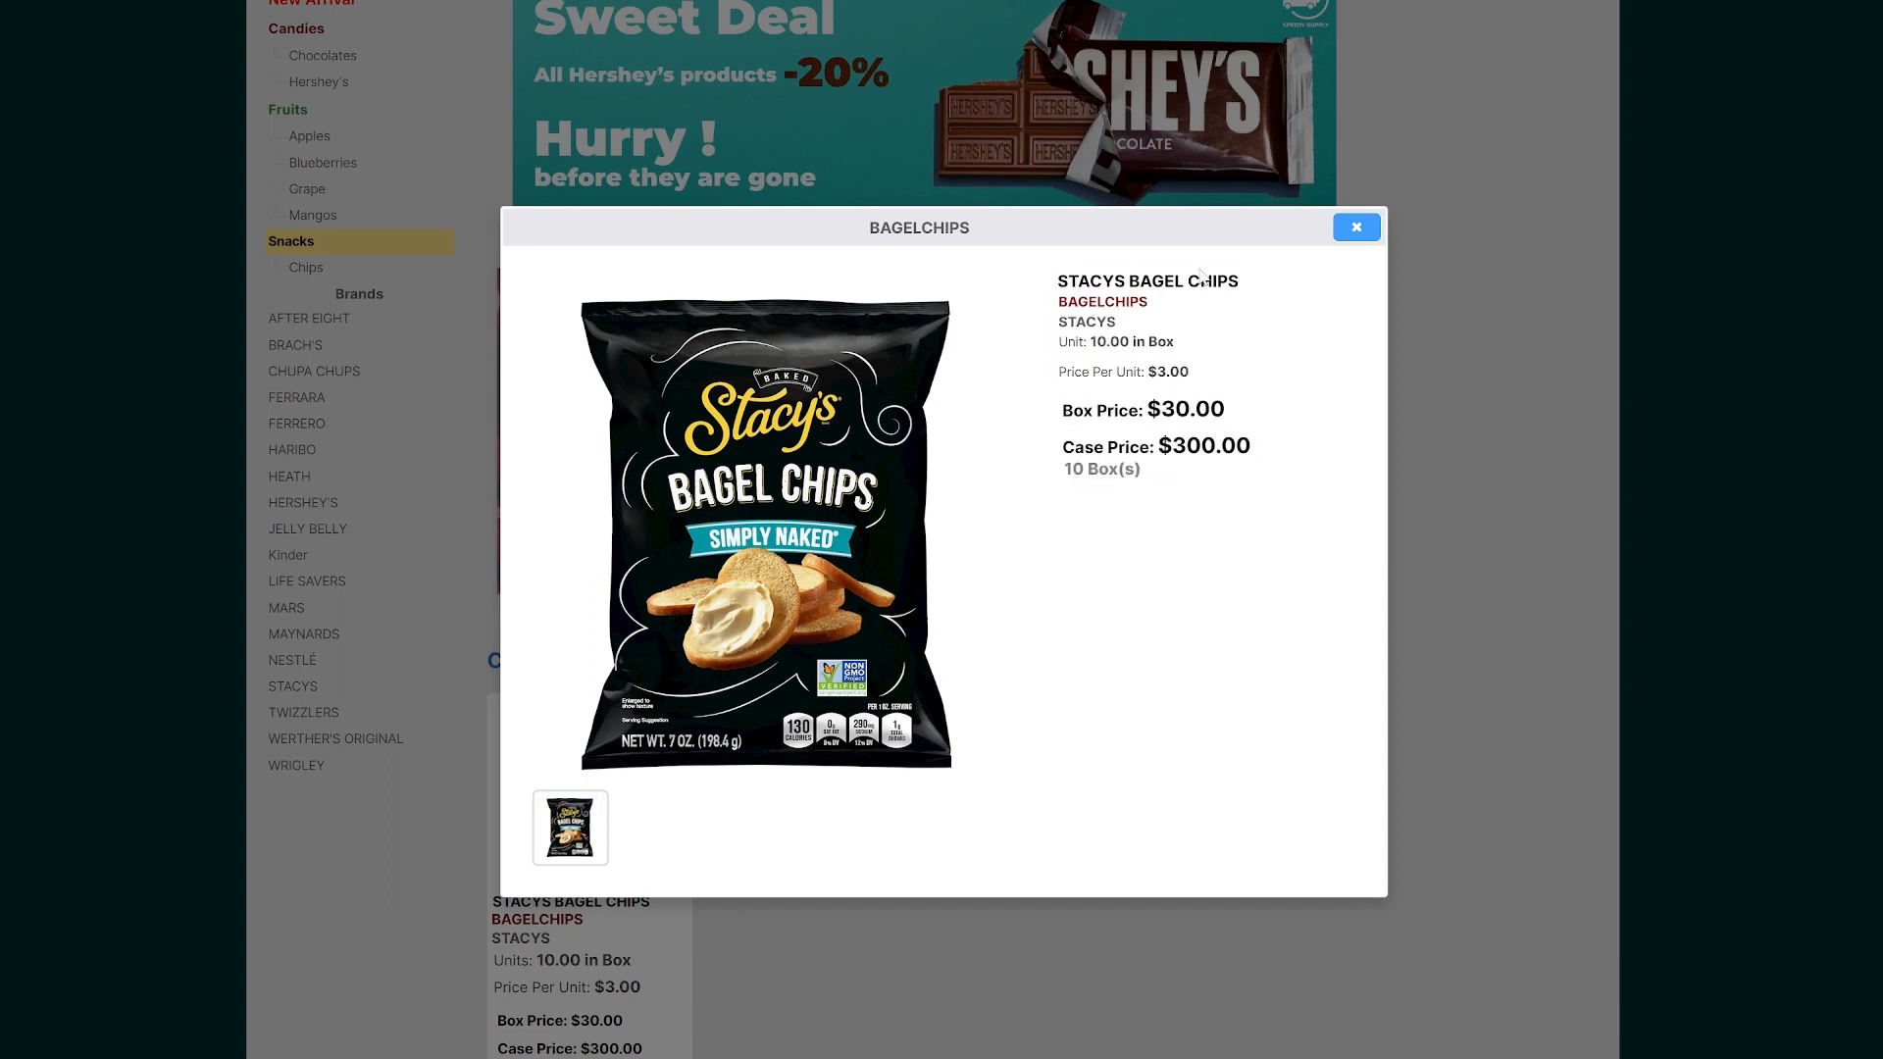
left_click_drag(1059, 368, 1234, 371)
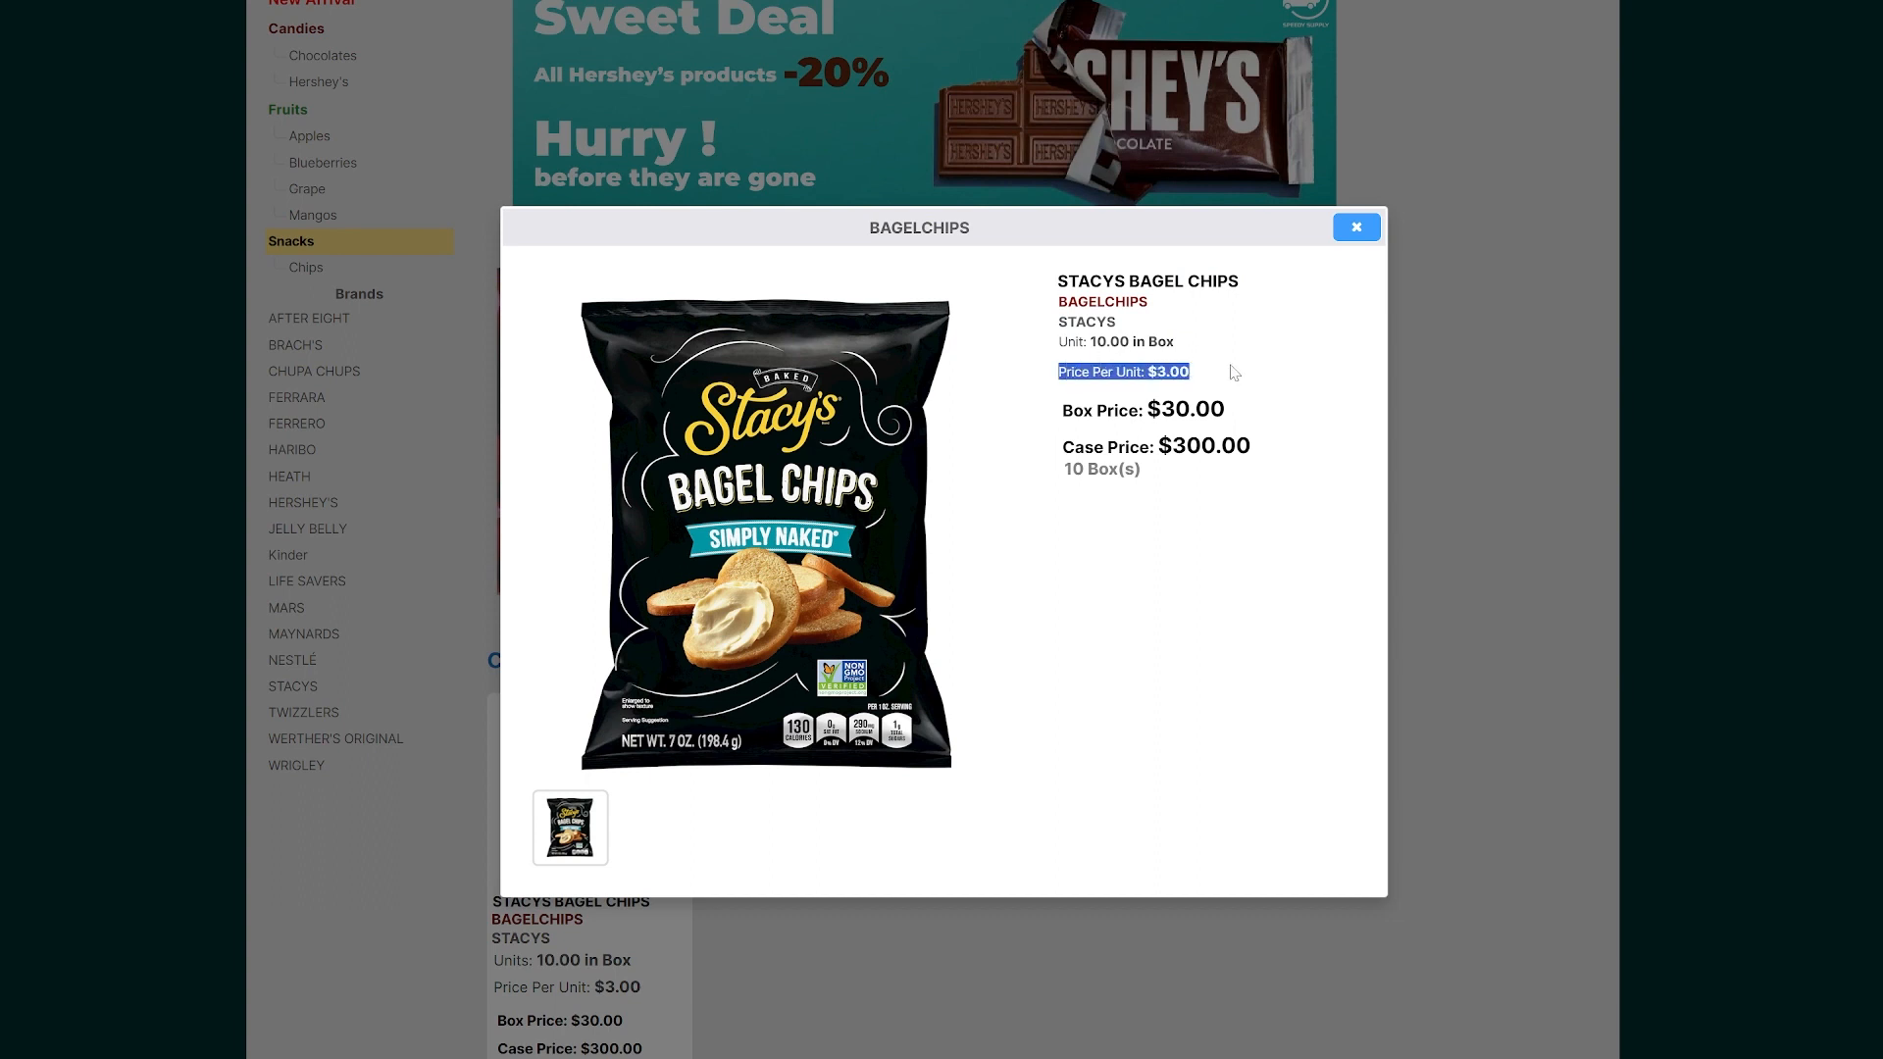
left_click(1275, 377)
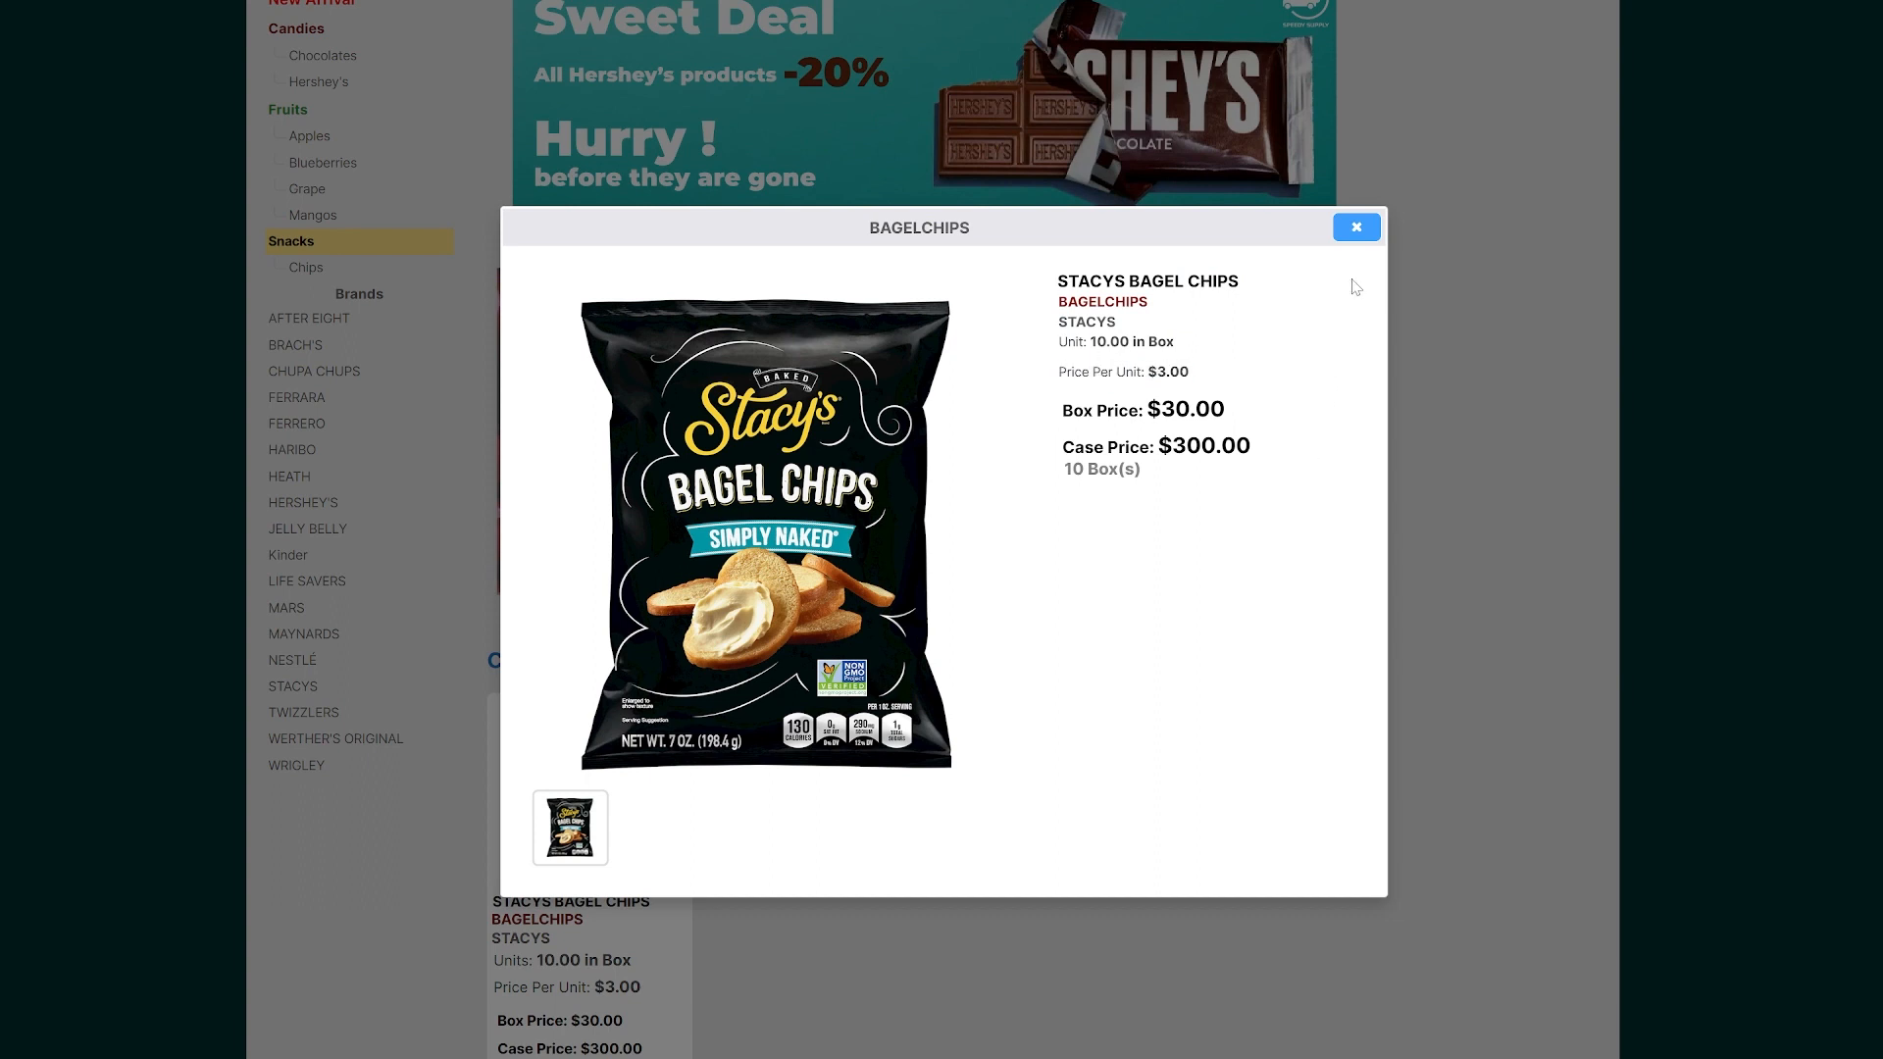